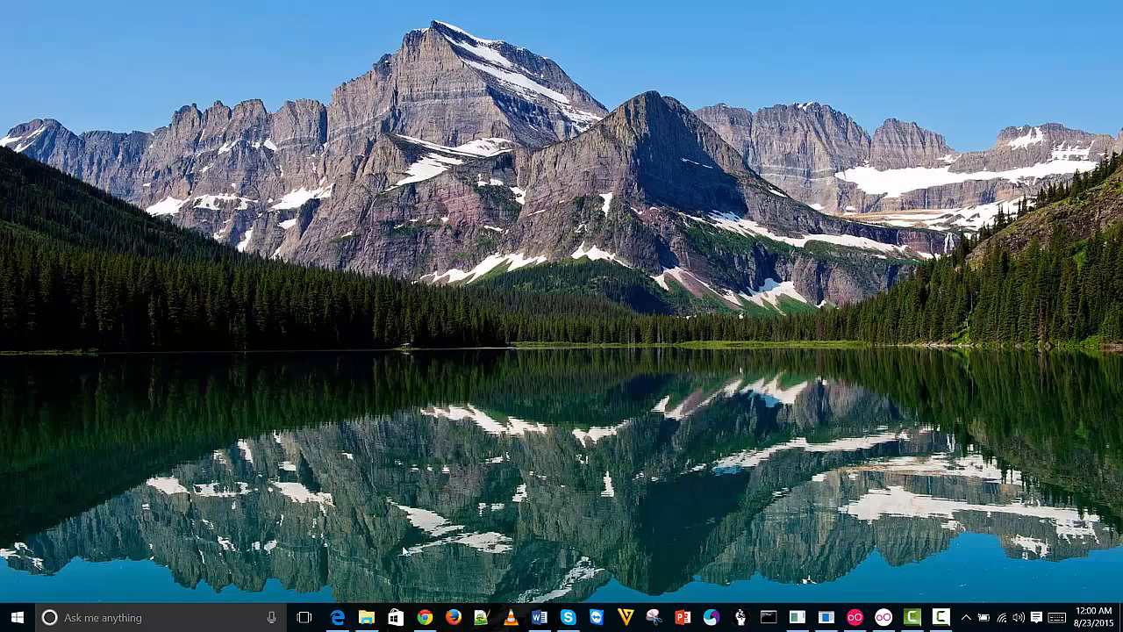
Search Google for 'genymotion' in a new Edge tab
click(425, 617)
click(425, 617)
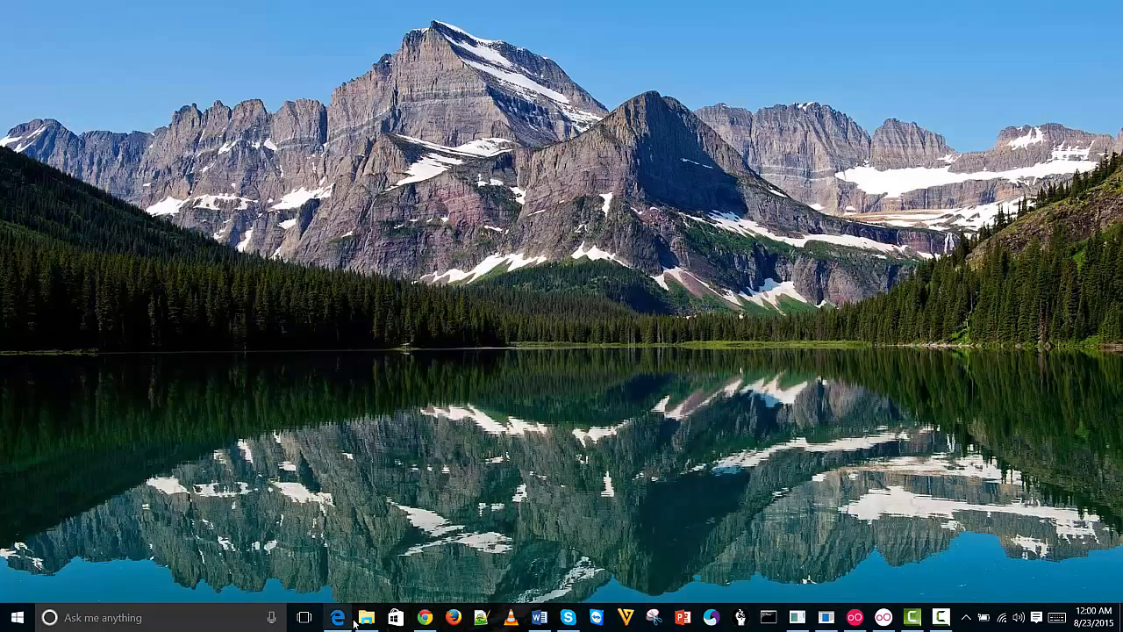
click(351, 619)
click(307, 12)
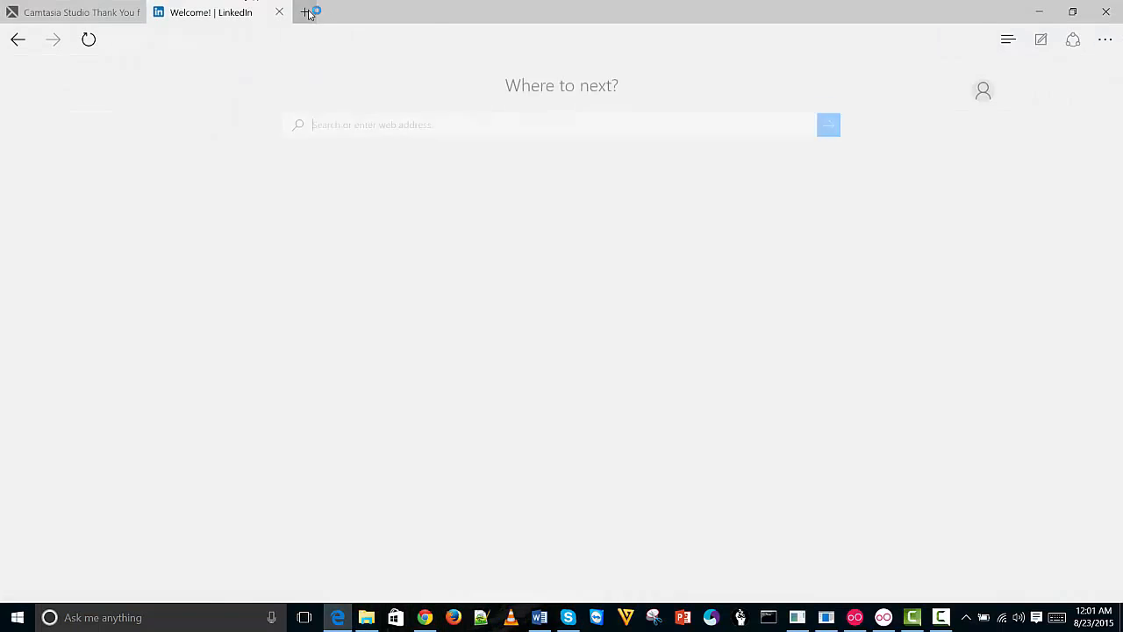
text(google.com/)
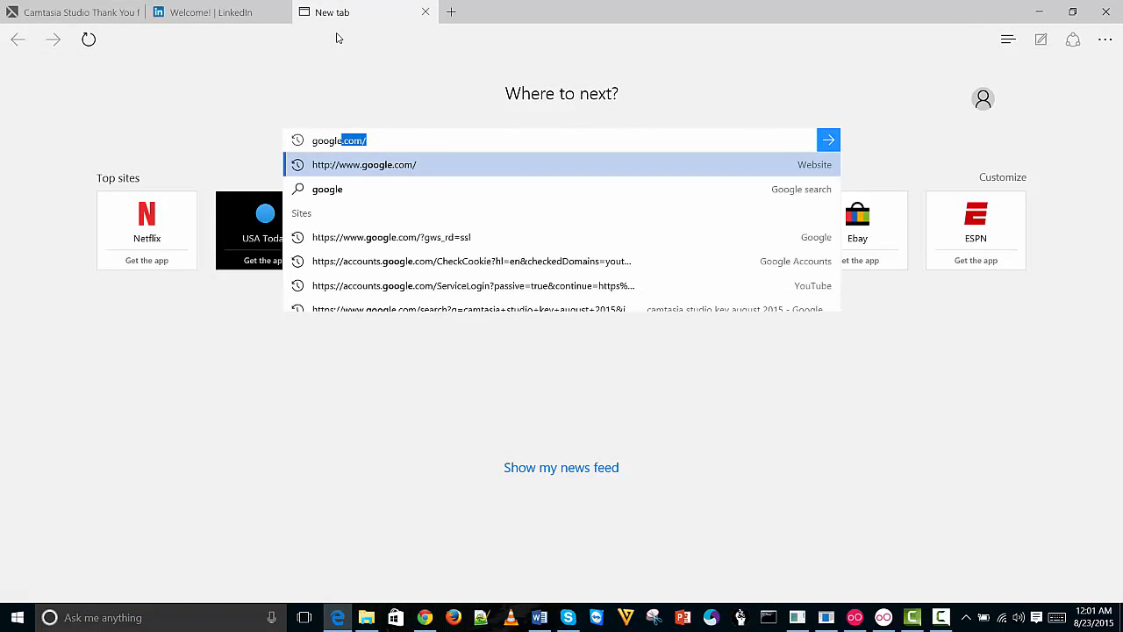
key(Return)
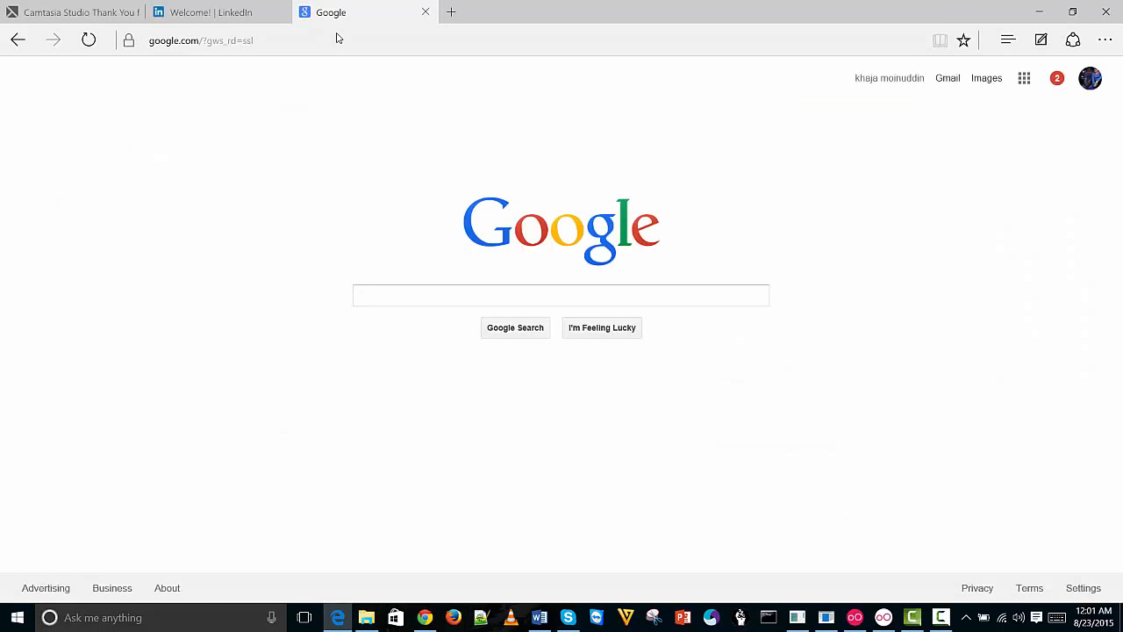
text(geny)
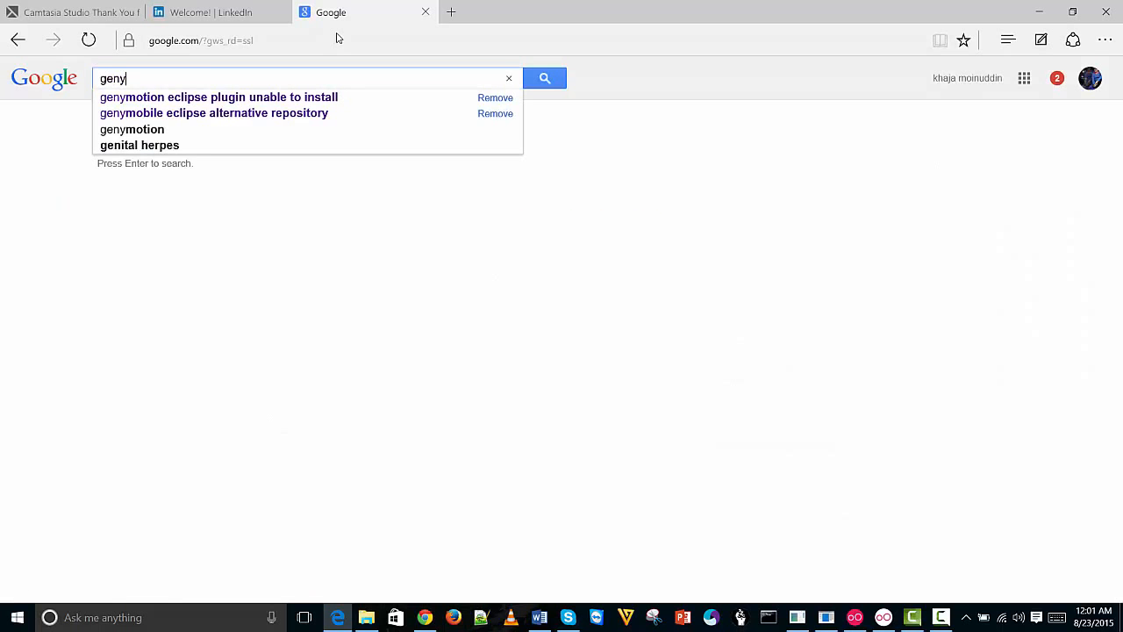
text(motion)
key(Return)
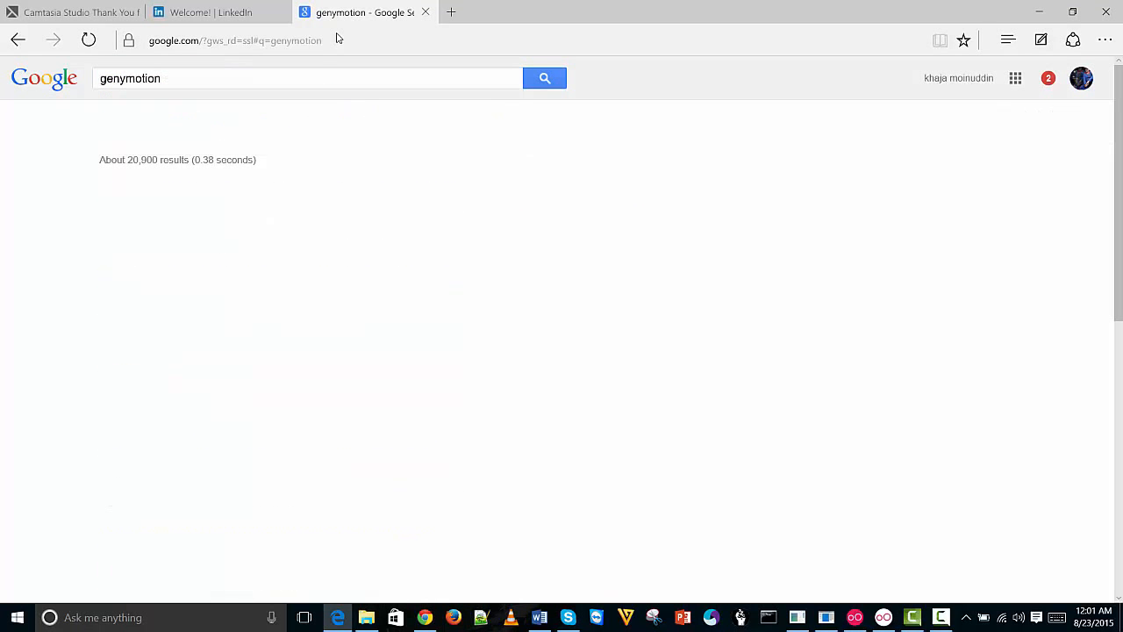
Open genymotion.com from the results and reach its full sign-in page
click(165, 191)
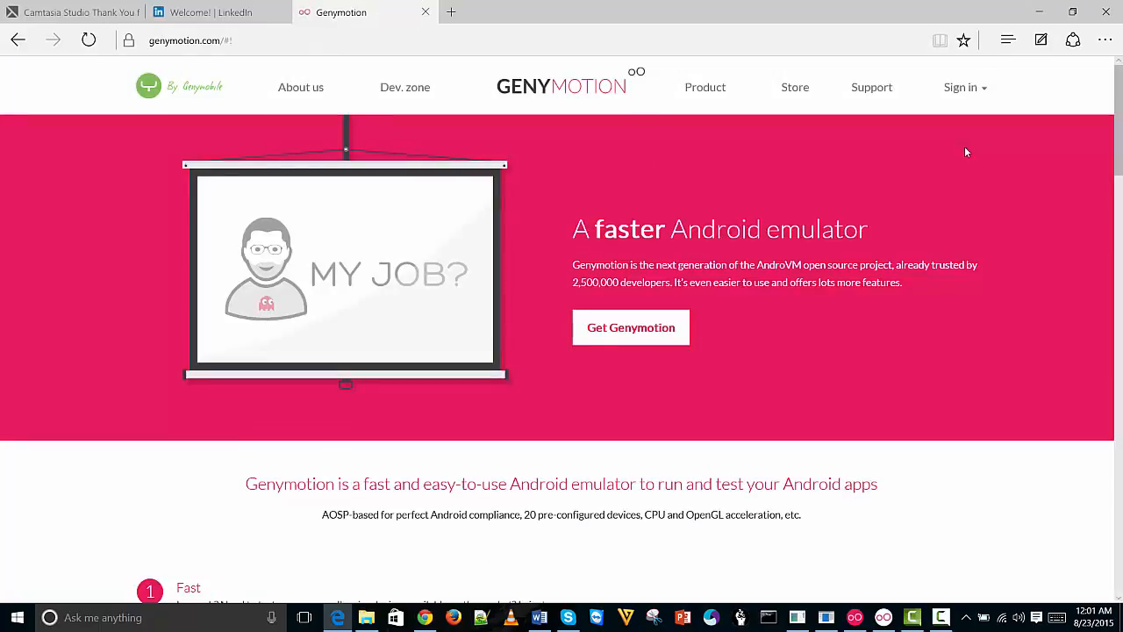
click(981, 90)
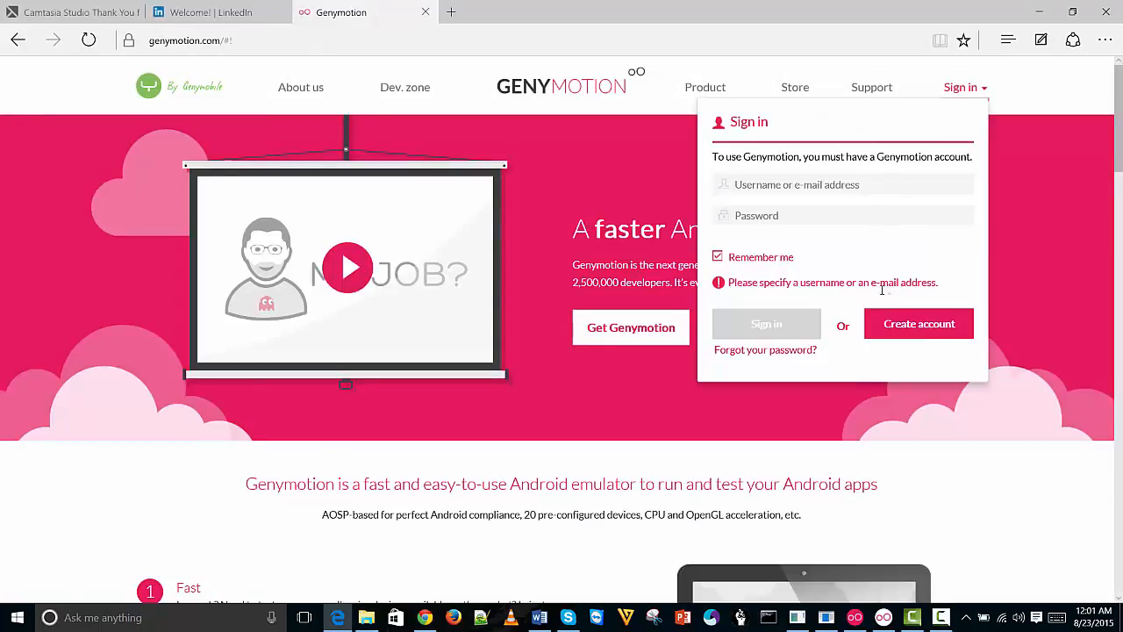
click(919, 326)
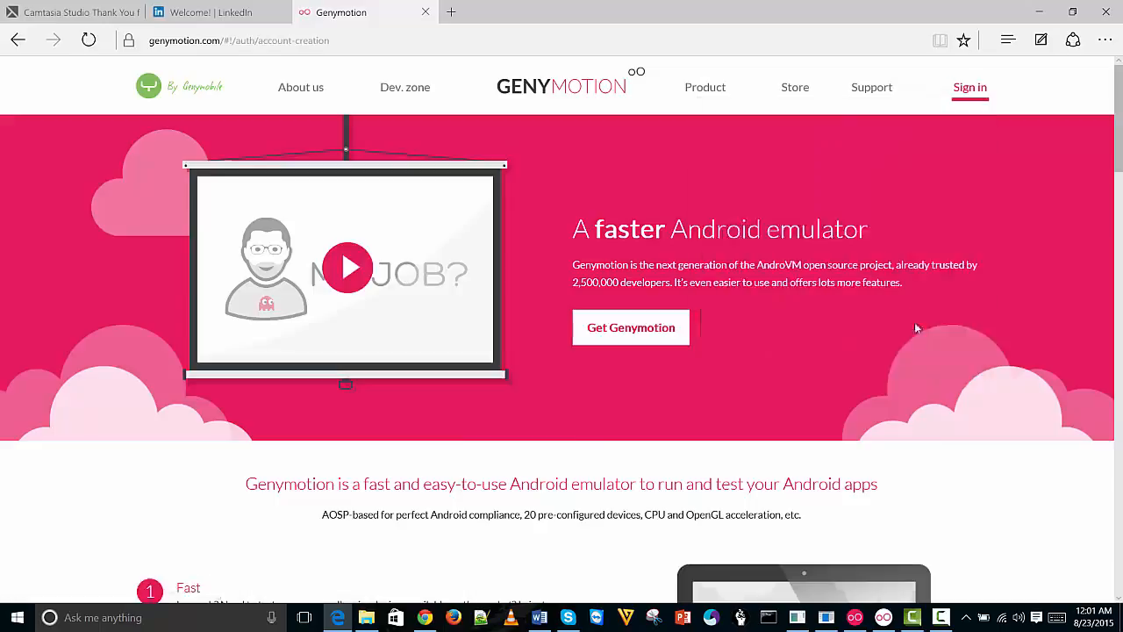
click(979, 85)
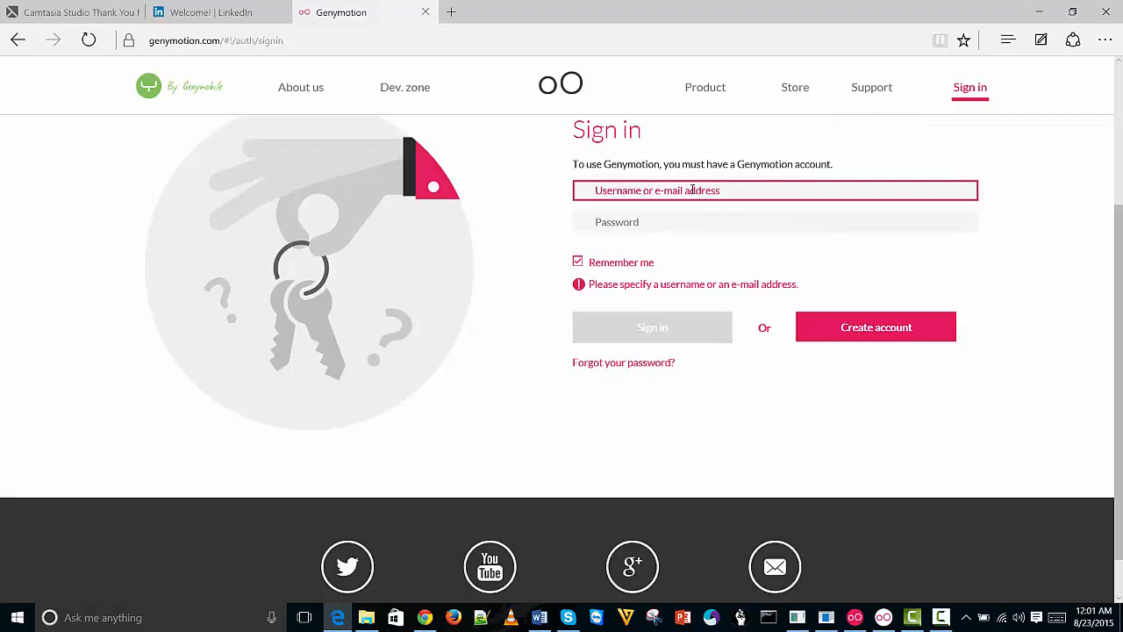
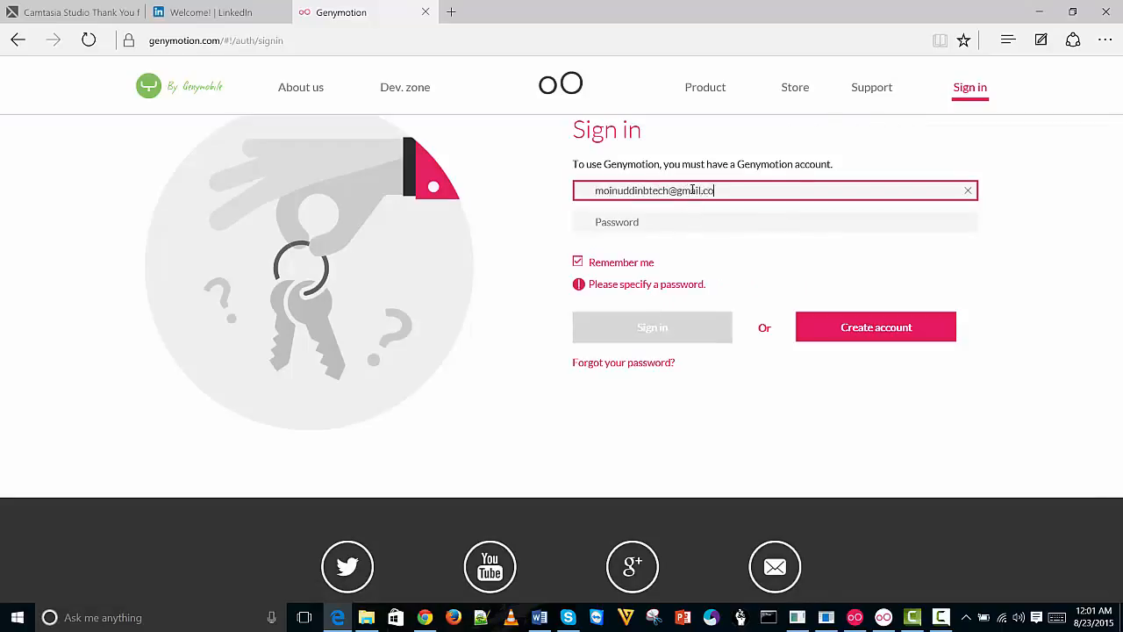
Sign in with the account e-mail address and password
key(Tab)
text(*********)
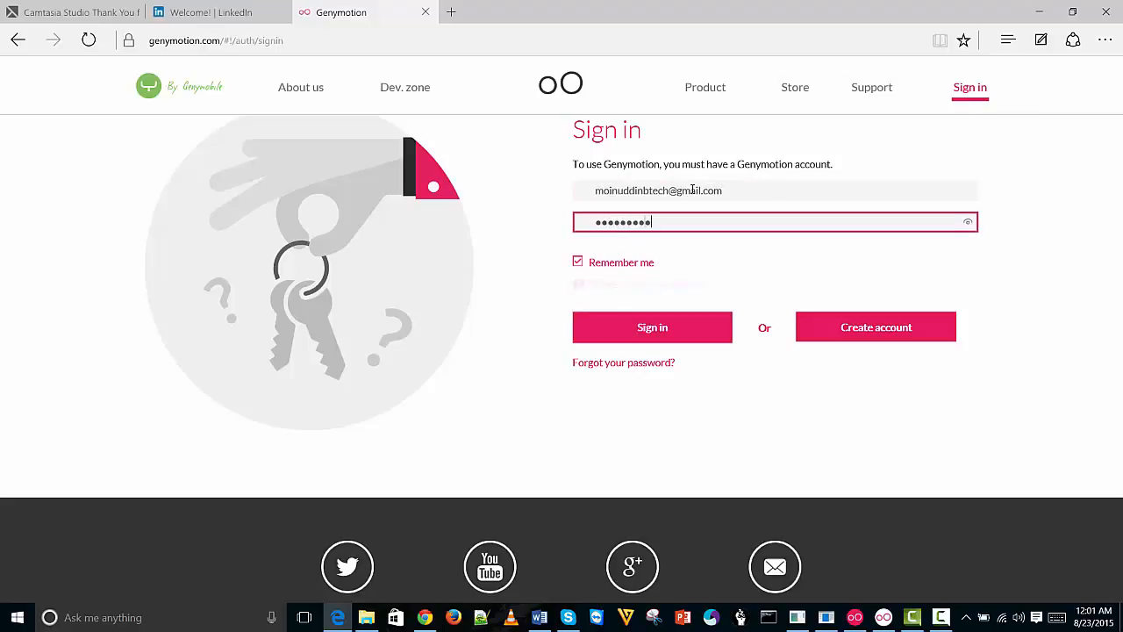
key(ctrl+a)
text(************)
key(Return)
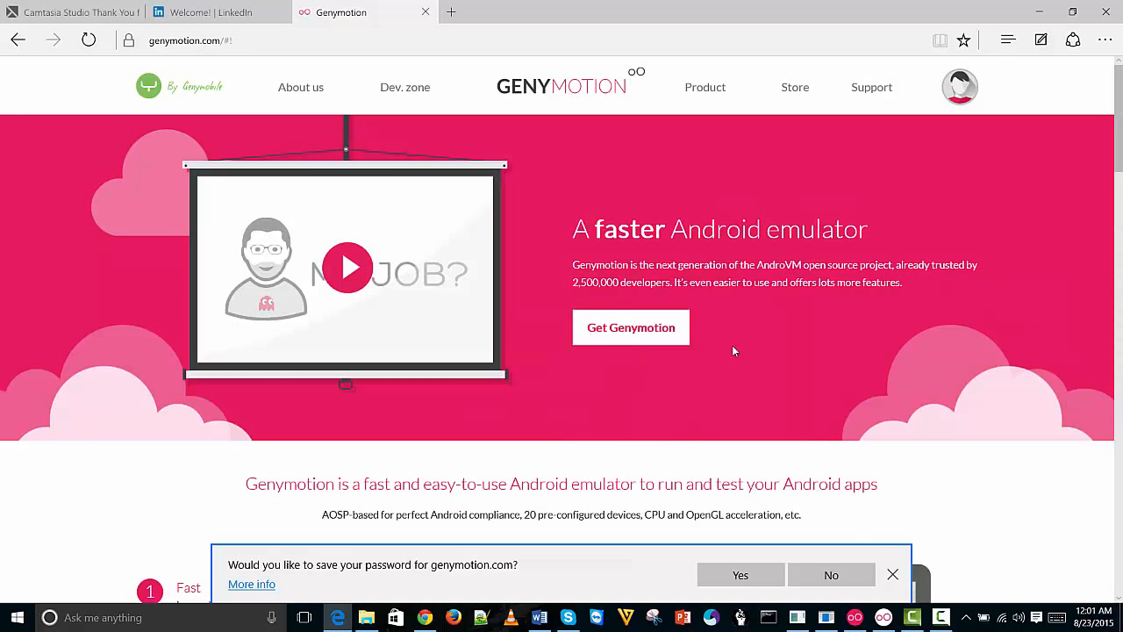
Dismiss the save-password prompt and open the Get Genymotion plans page
click(892, 574)
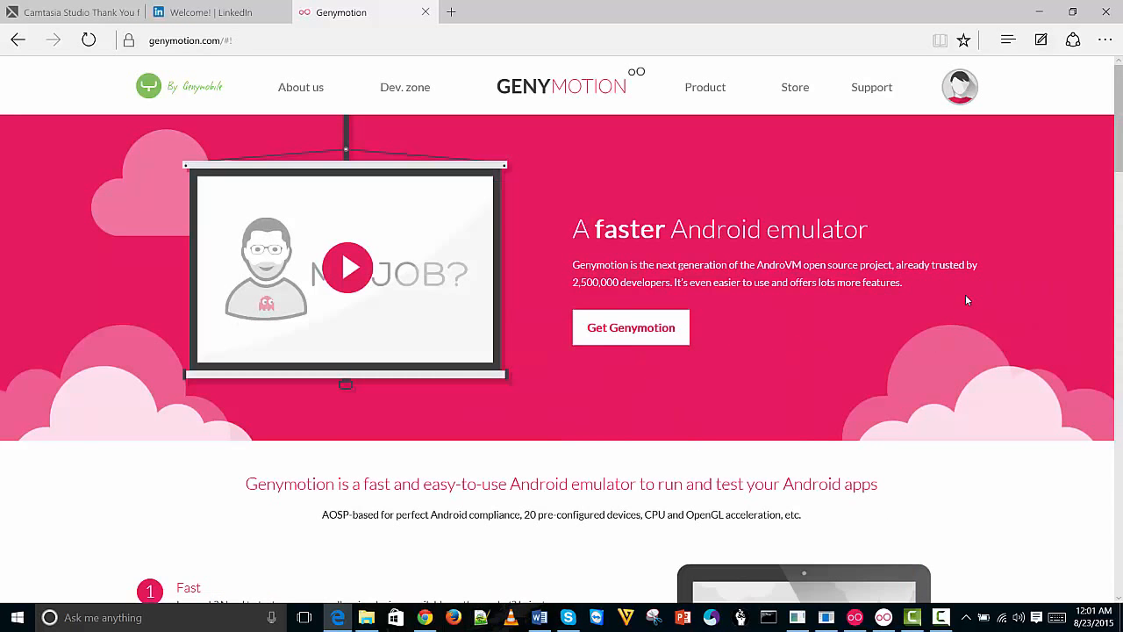
click(624, 336)
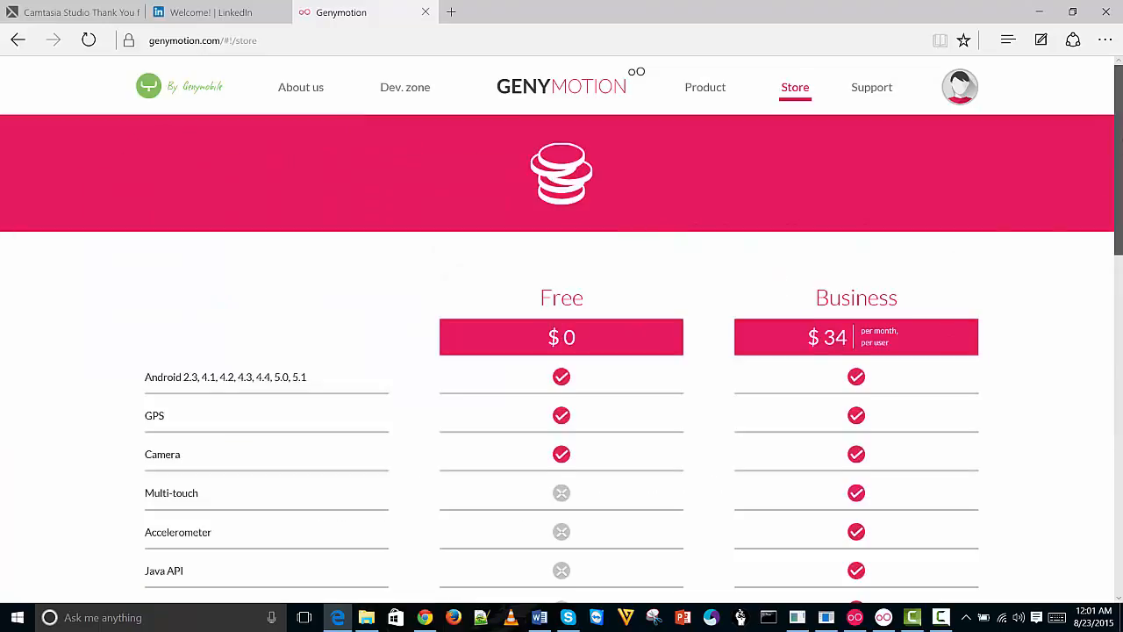
scroll(561, 351, down, 2)
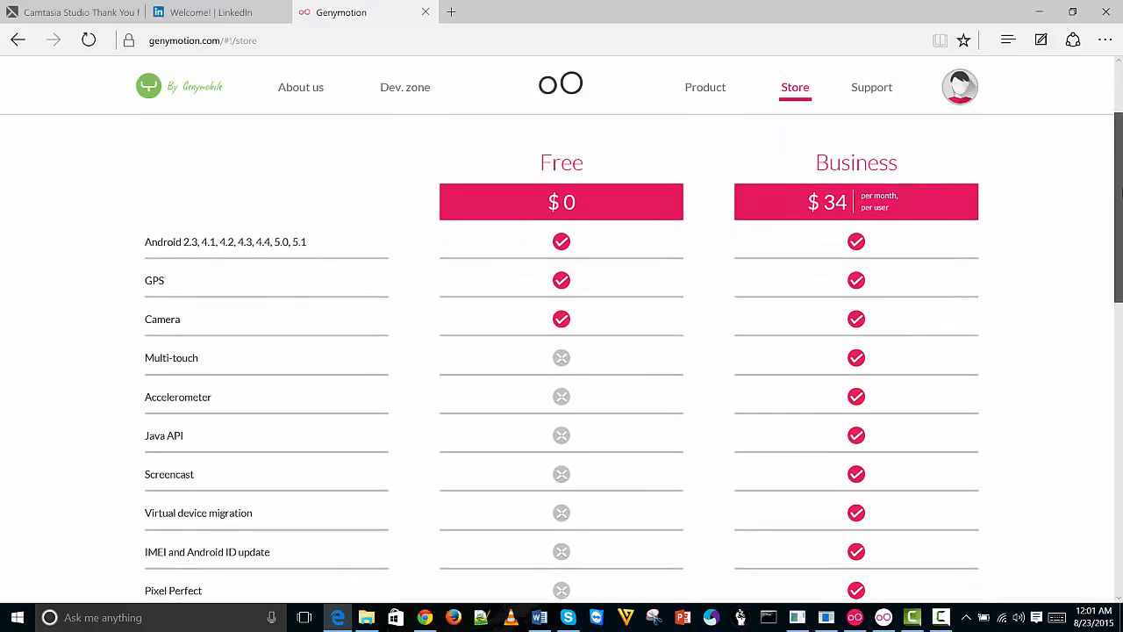
drag(1119, 167, 1119, 174)
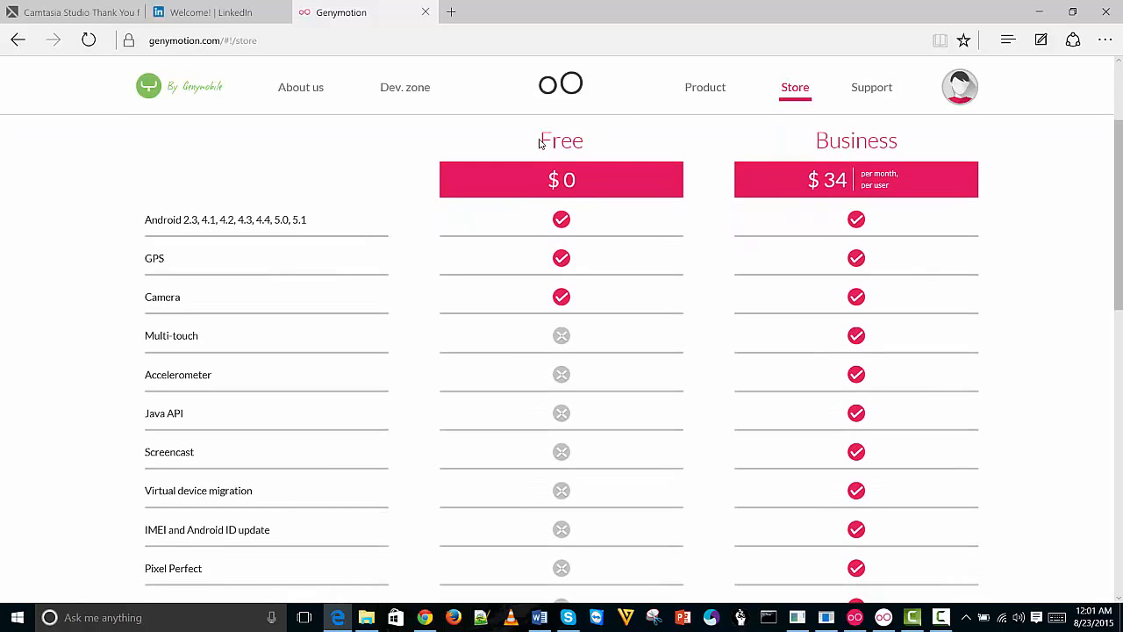
drag(1119, 220, 1119, 377)
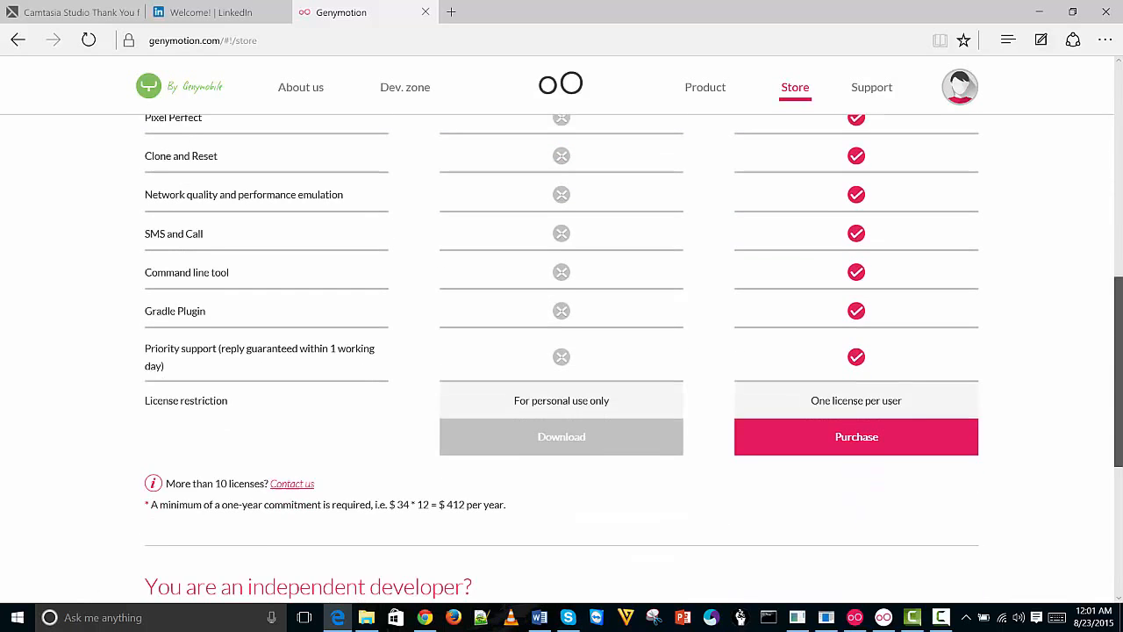
scroll(930, 379, down, 2)
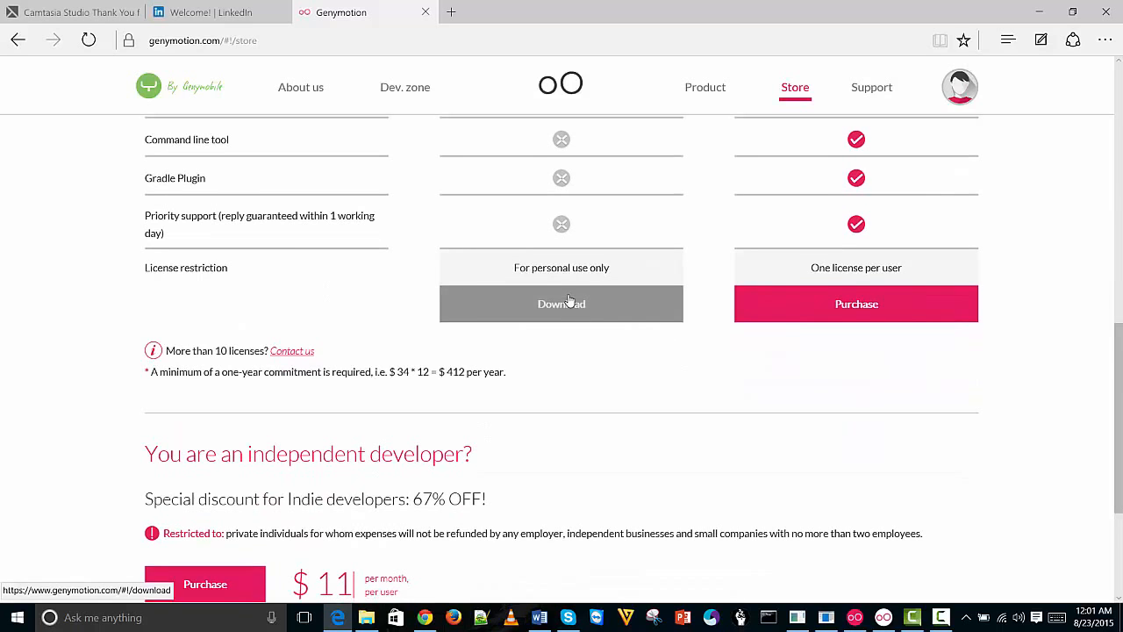
Open the free version's download page and locate the 126.07MB Windows installer
click(555, 307)
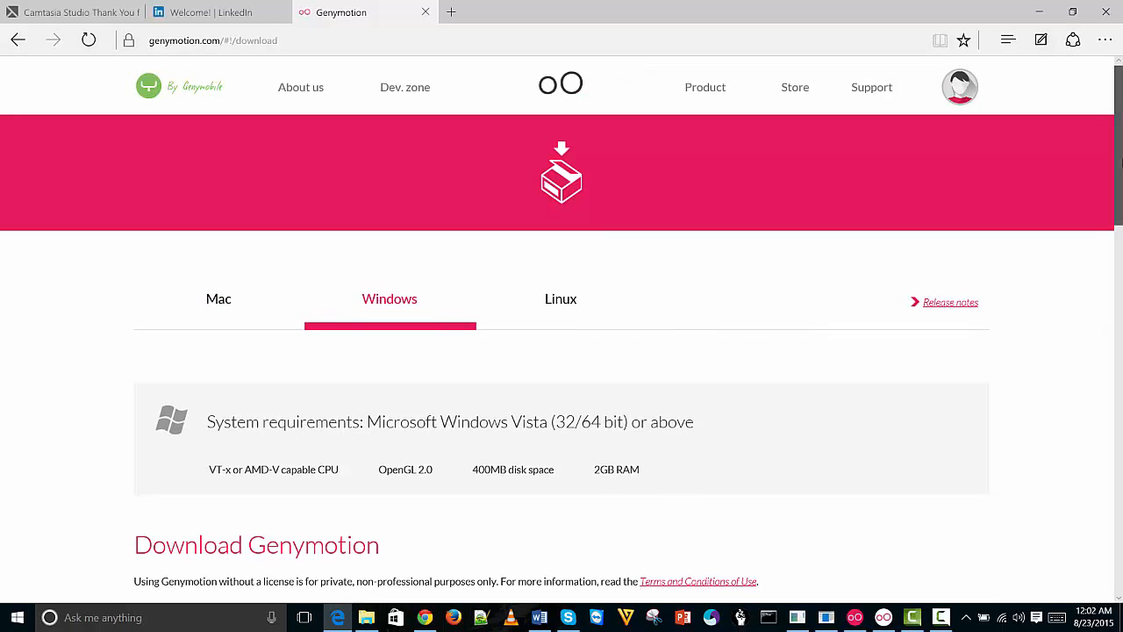
scroll(1121, 171, down, 1)
drag(1122, 173, 1121, 211)
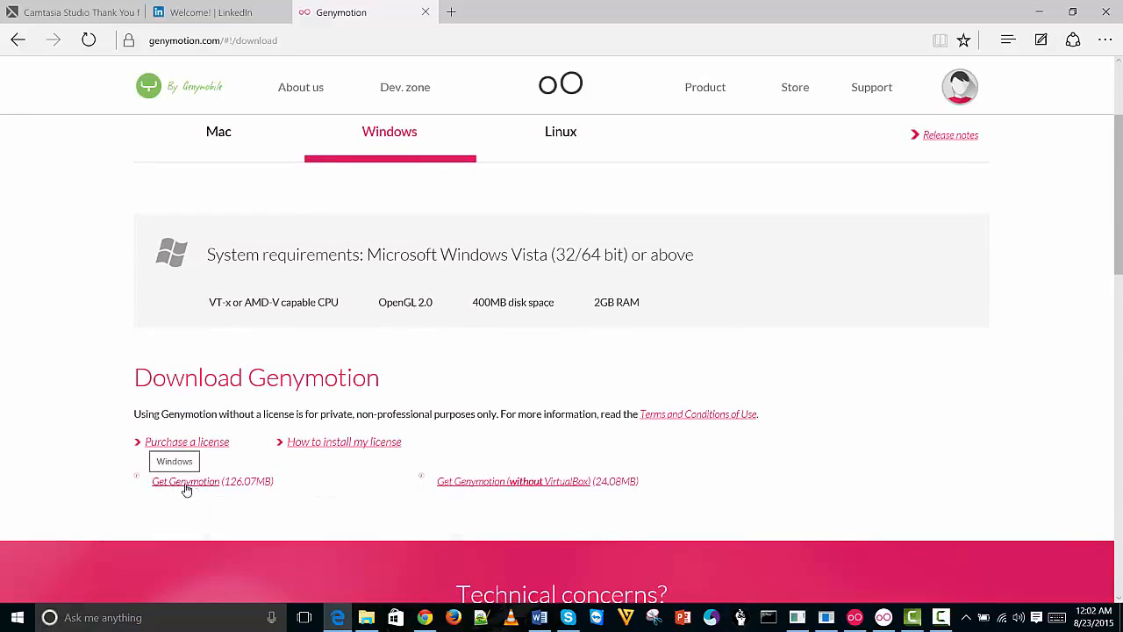
drag(225, 481, 264, 482)
click(298, 486)
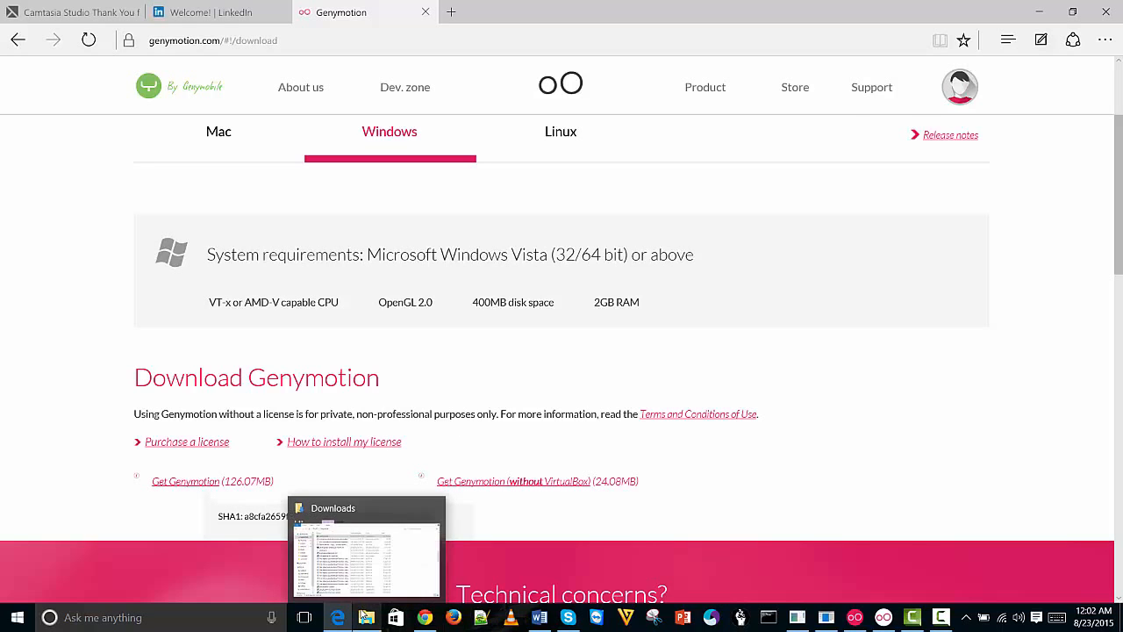
Filter Downloads to files modified Yesterday and select the genymotion-2.5.3-vbox installers
click(366, 617)
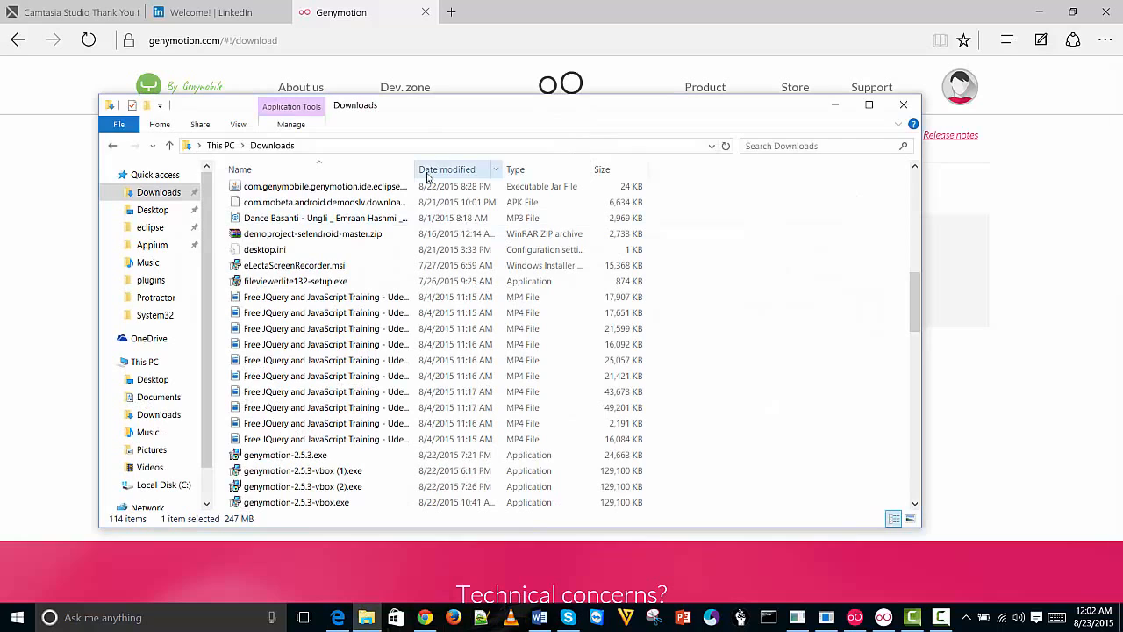
click(496, 169)
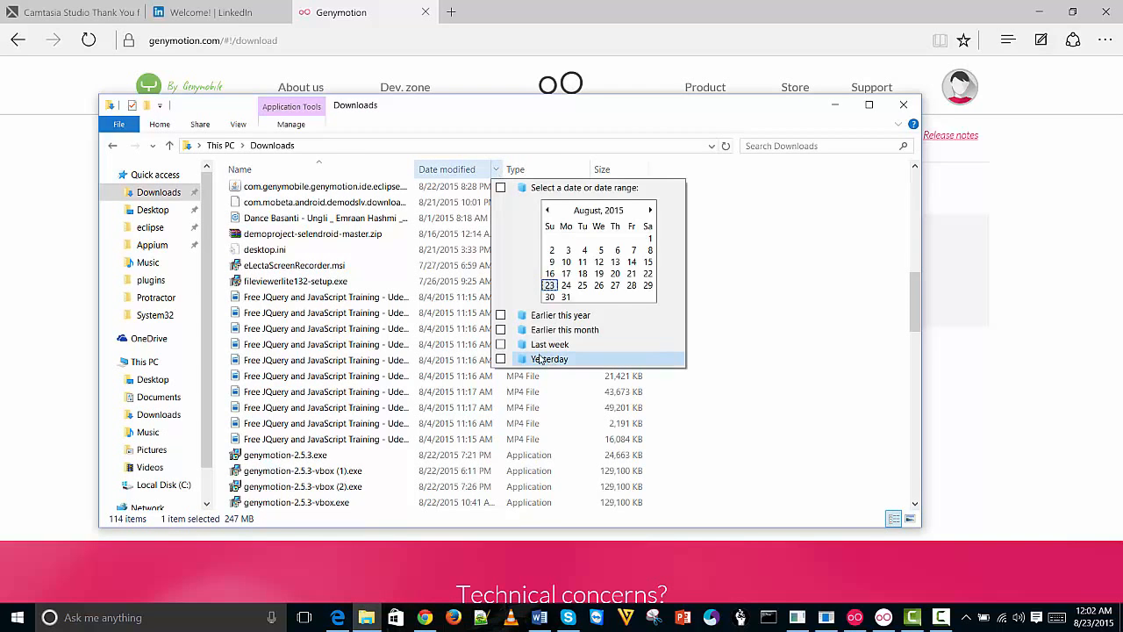
click(541, 359)
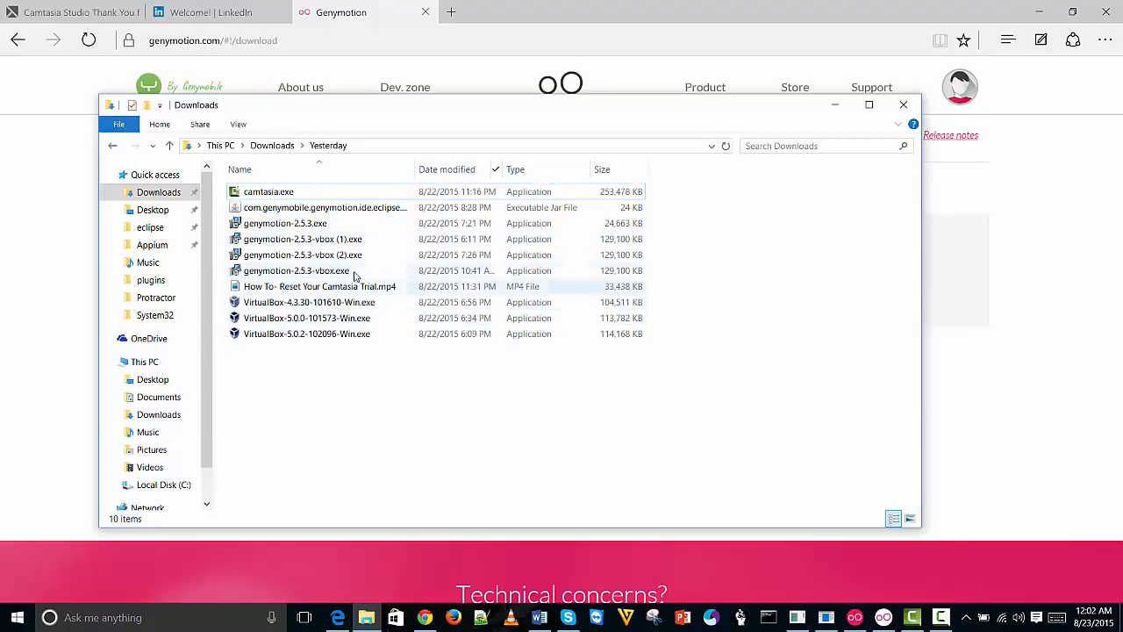
click(328, 240)
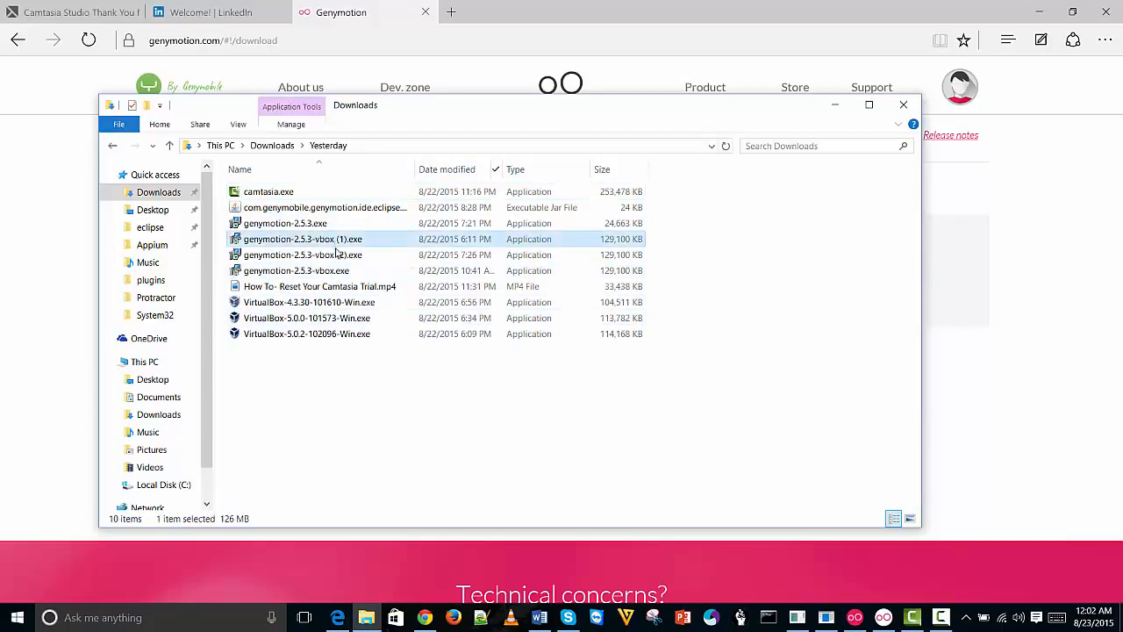
click(333, 256)
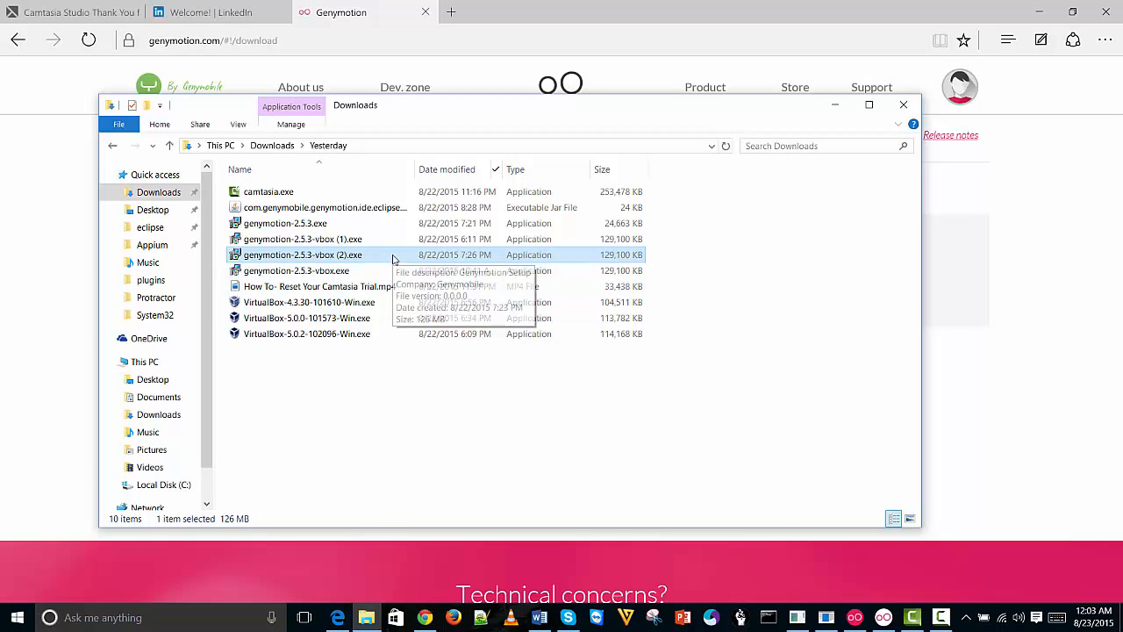
Minimize and restore the Downloads window, then deselect the installer file
click(835, 104)
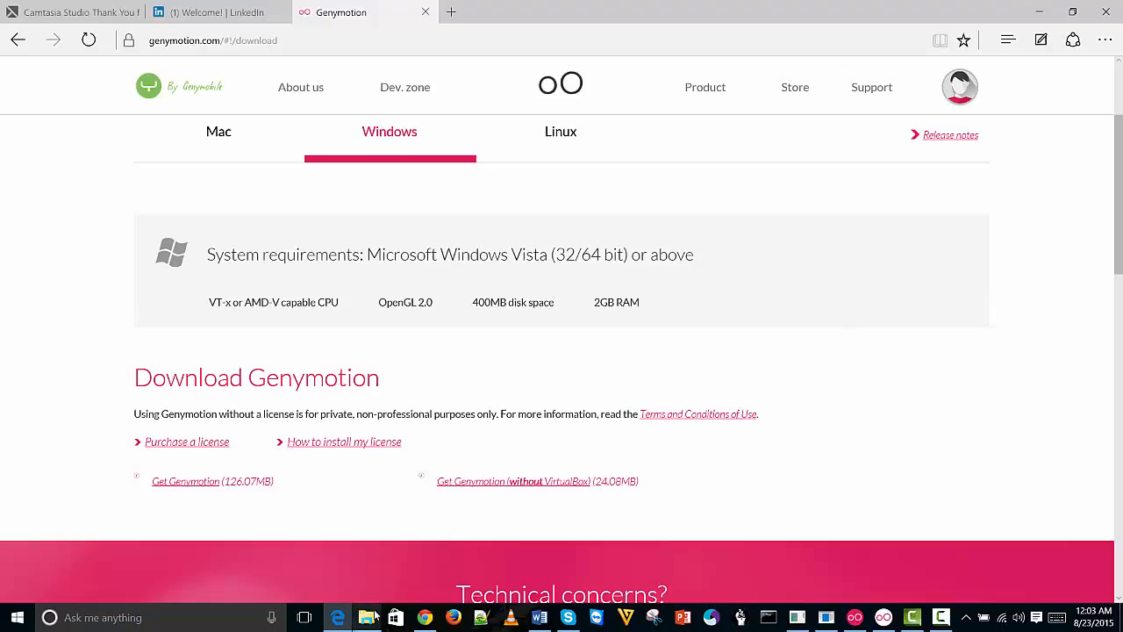
mouse_move(375, 617)
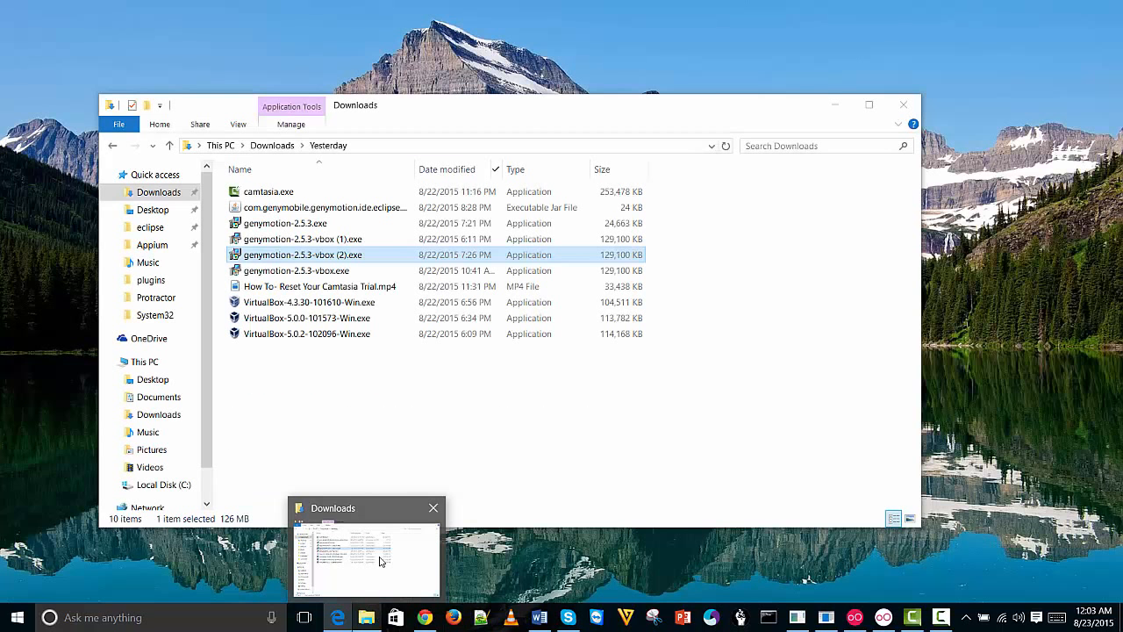
click(381, 562)
click(477, 412)
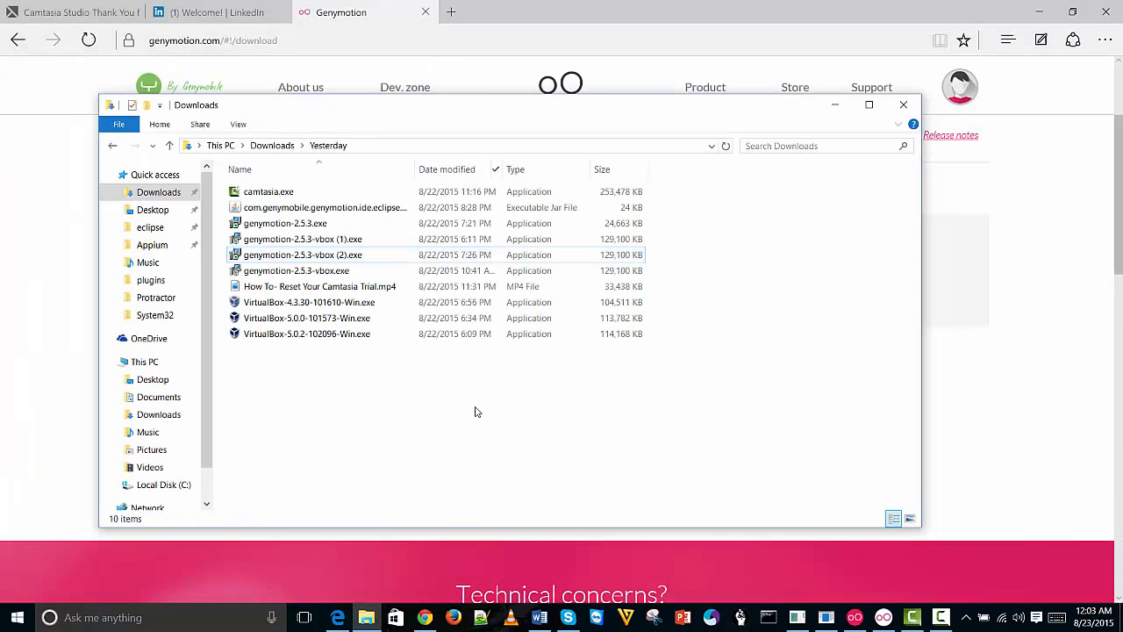
right_click(376, 618)
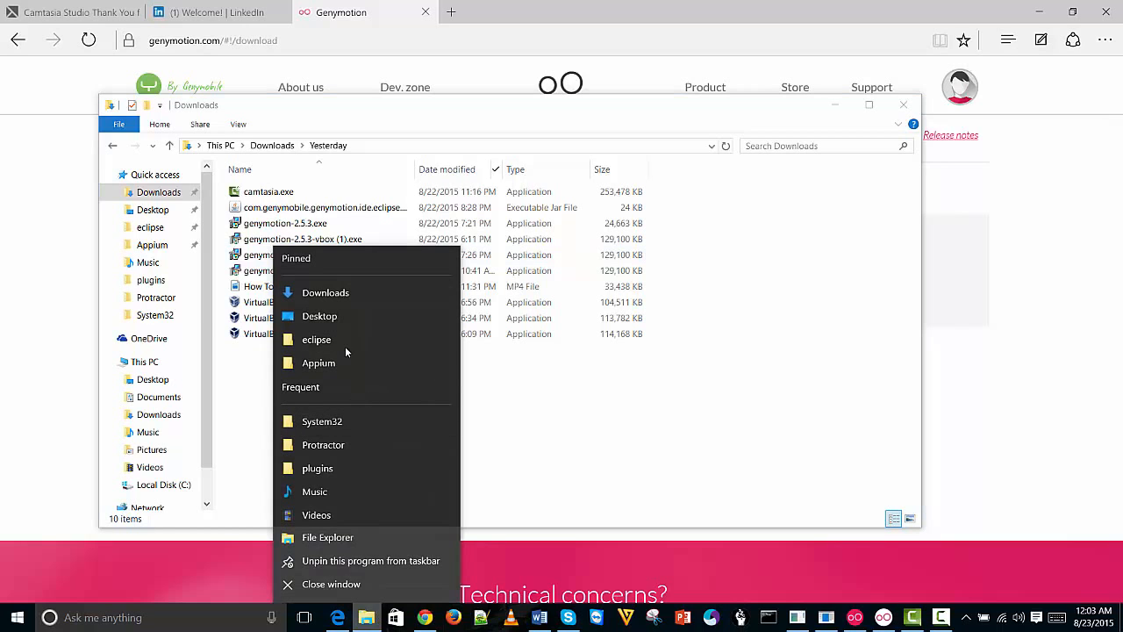
Open a maximized Desktop Explorer window and navigate to C:\Appium
click(320, 316)
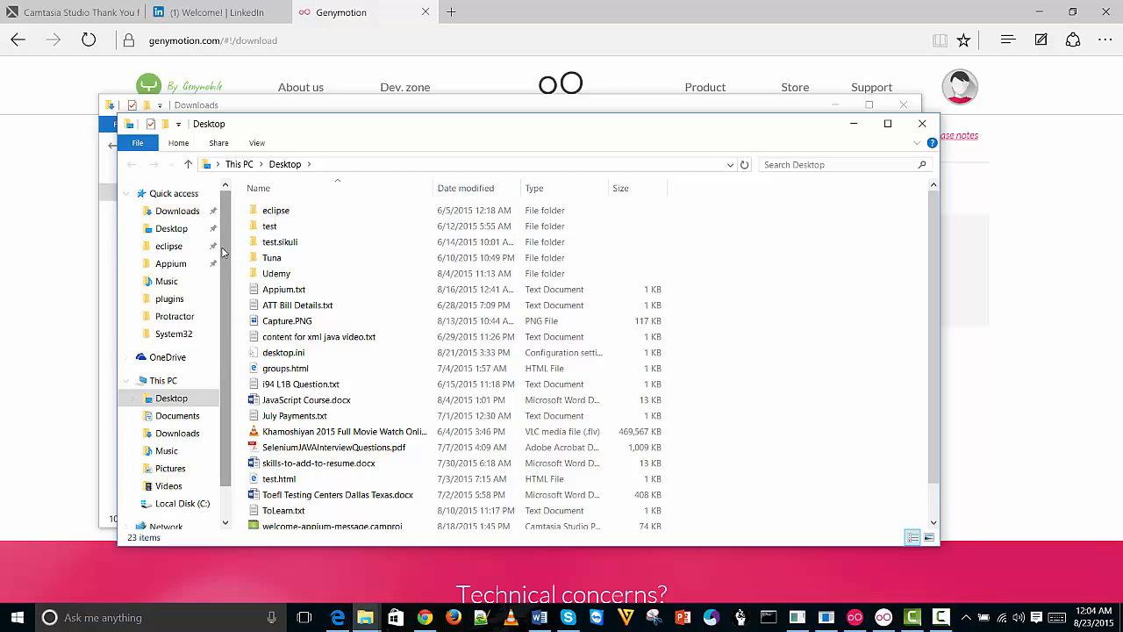
scroll(227, 386, down, 2)
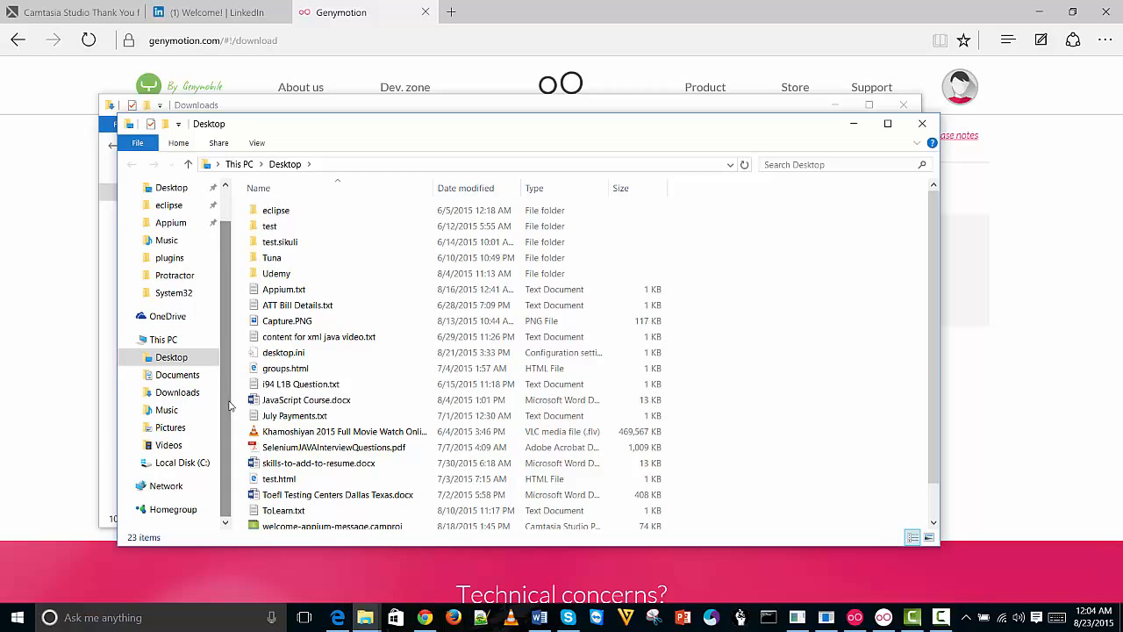
click(180, 463)
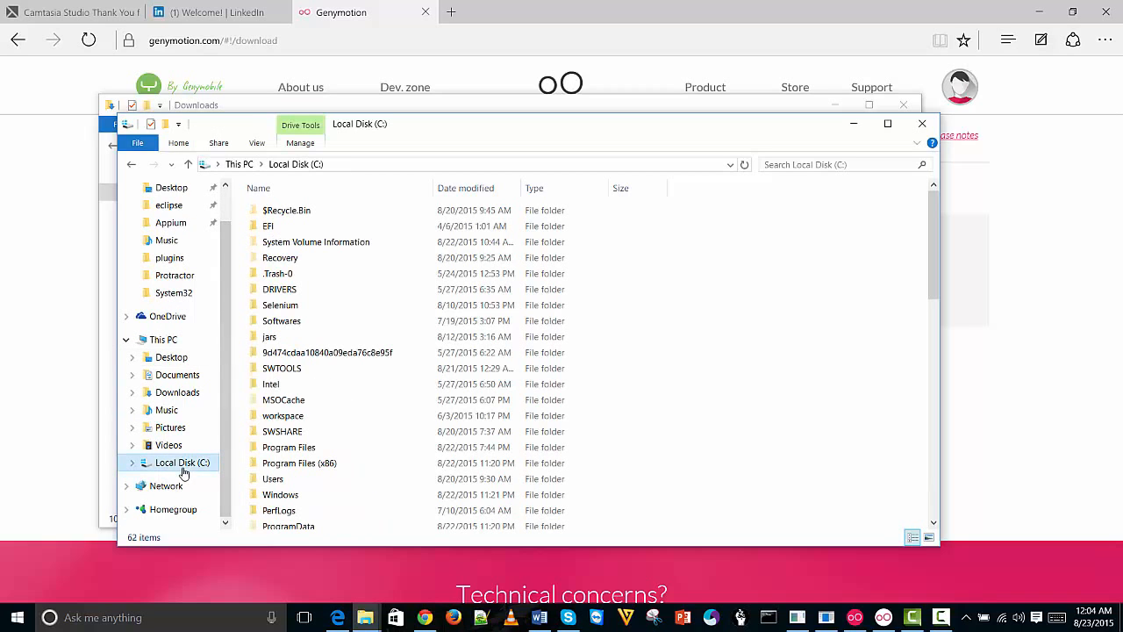
double_click(726, 132)
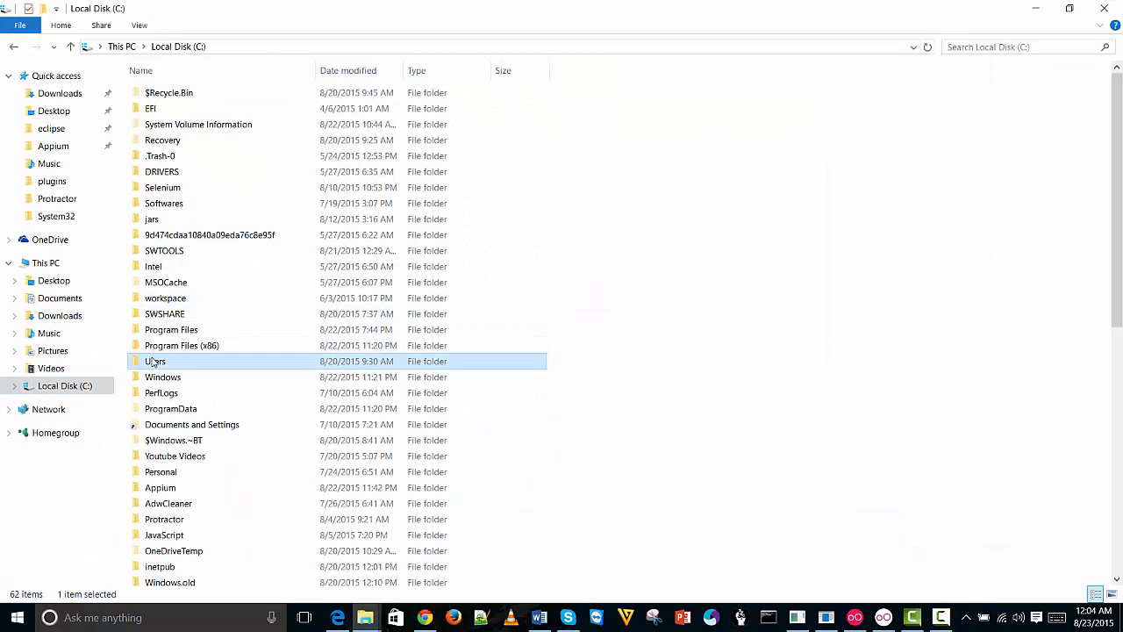
key(a)
double_click(167, 489)
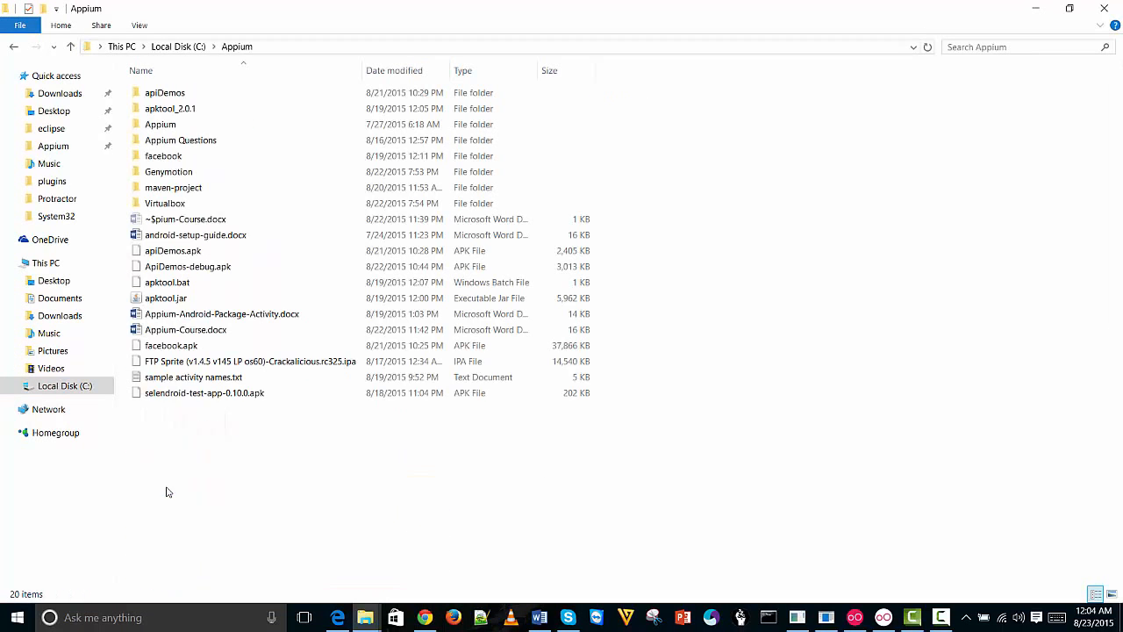
Browse the Genymotion and Virtualbox folders, then minimize both Explorer windows
double_click(207, 174)
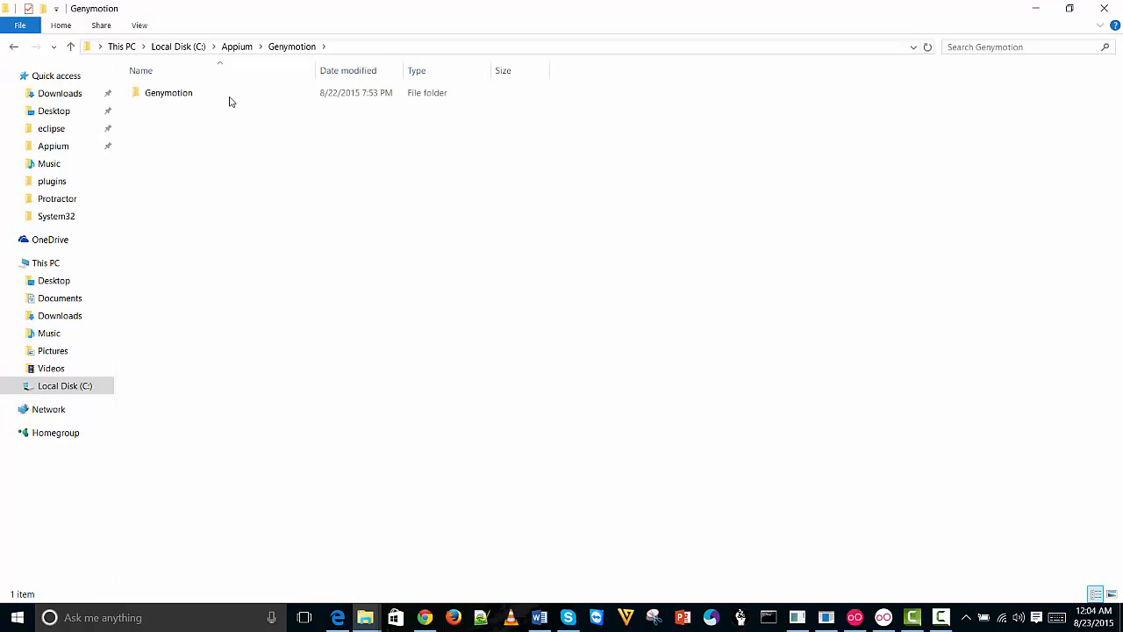
double_click(216, 100)
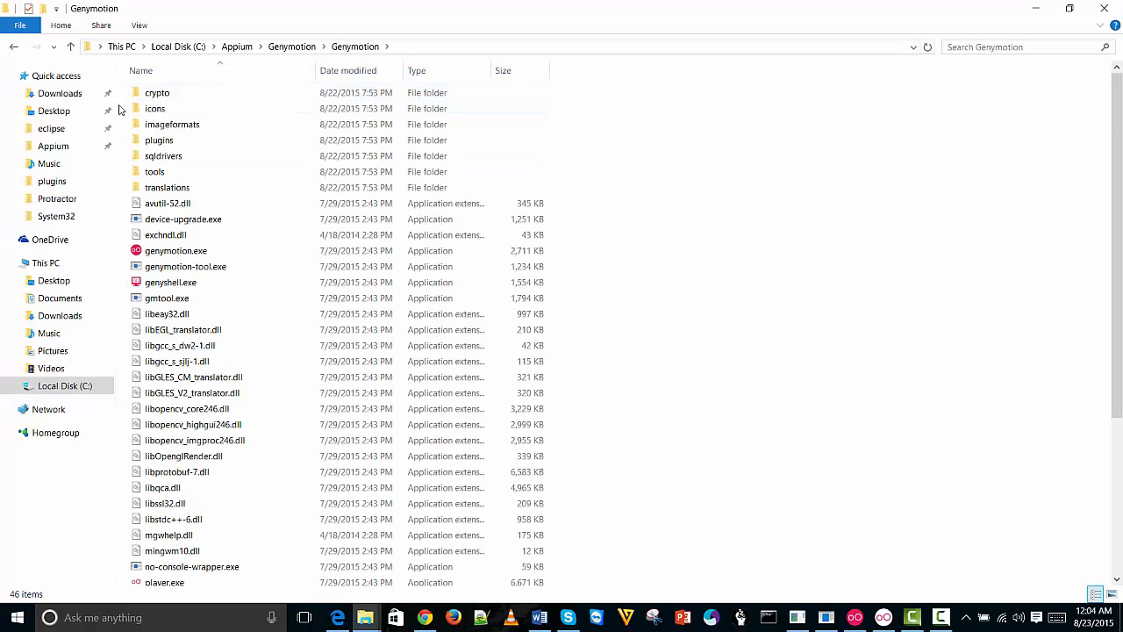
click(13, 47)
click(14, 47)
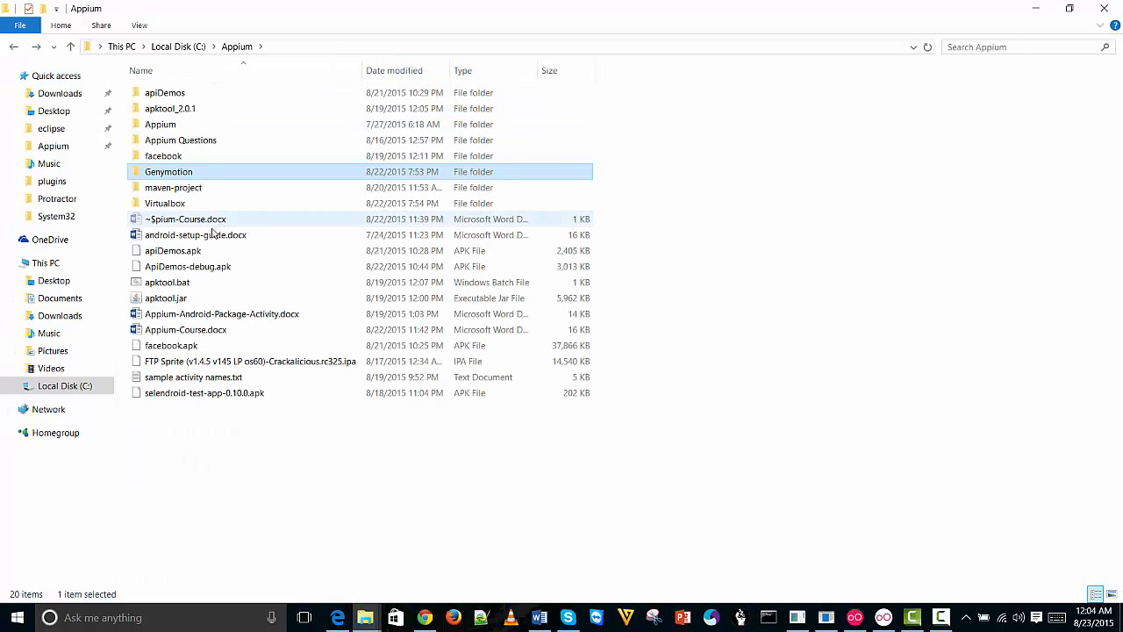
double_click(164, 207)
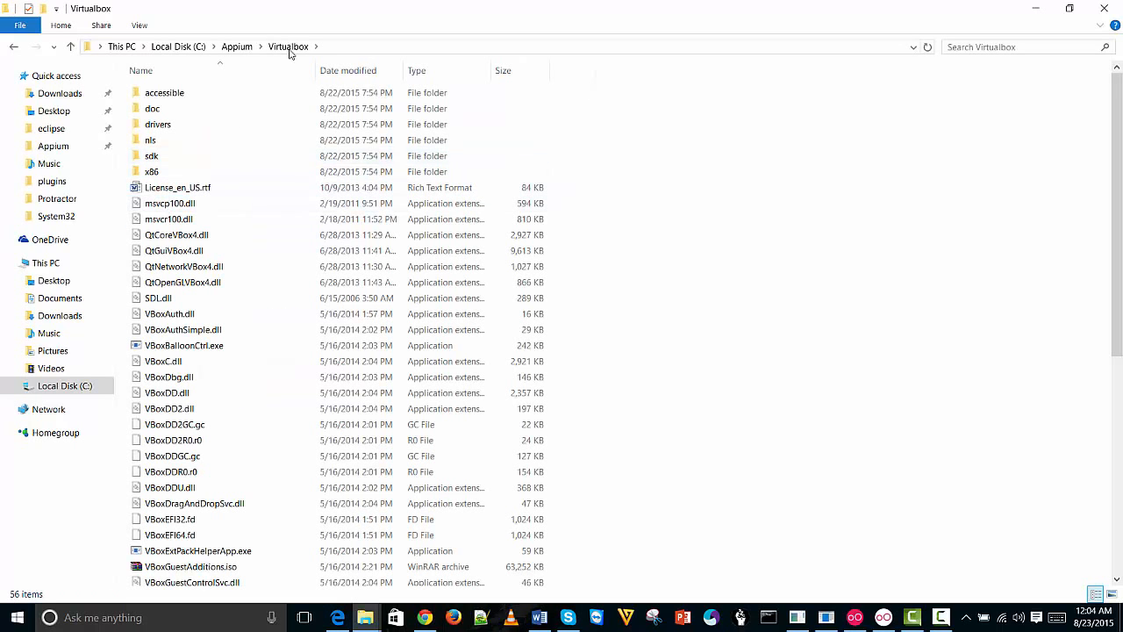
click(13, 48)
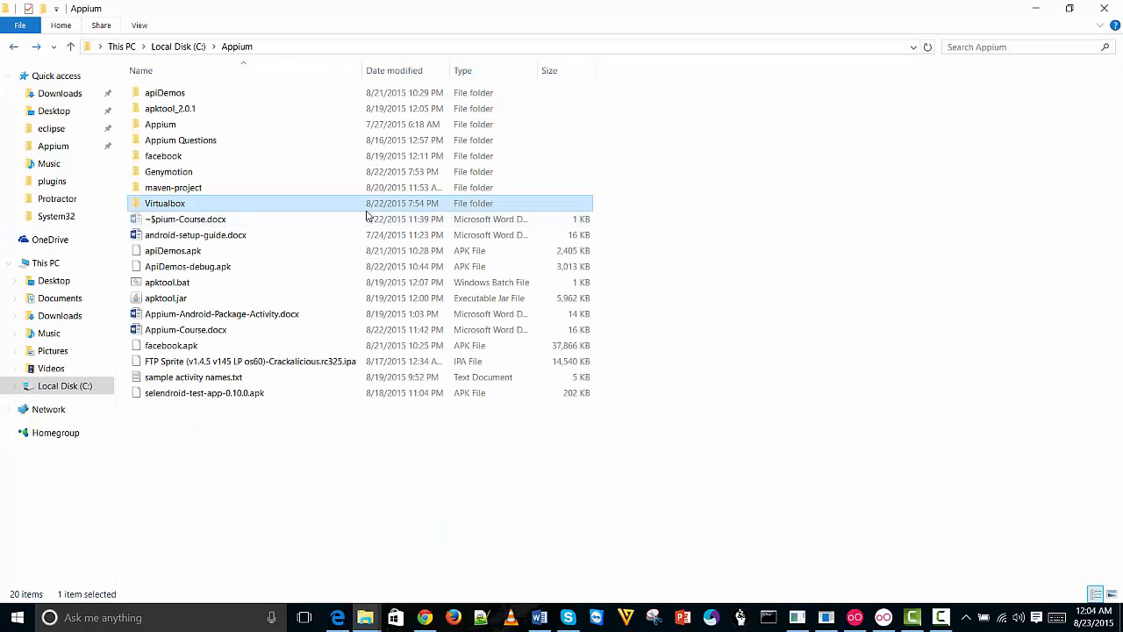
click(1041, 7)
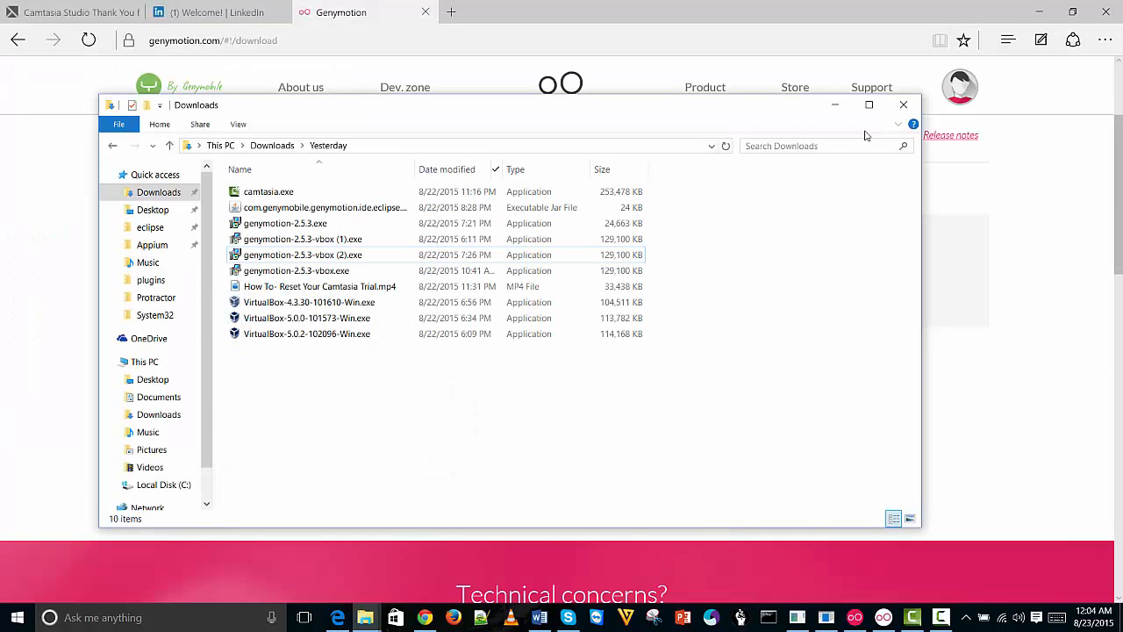
click(836, 105)
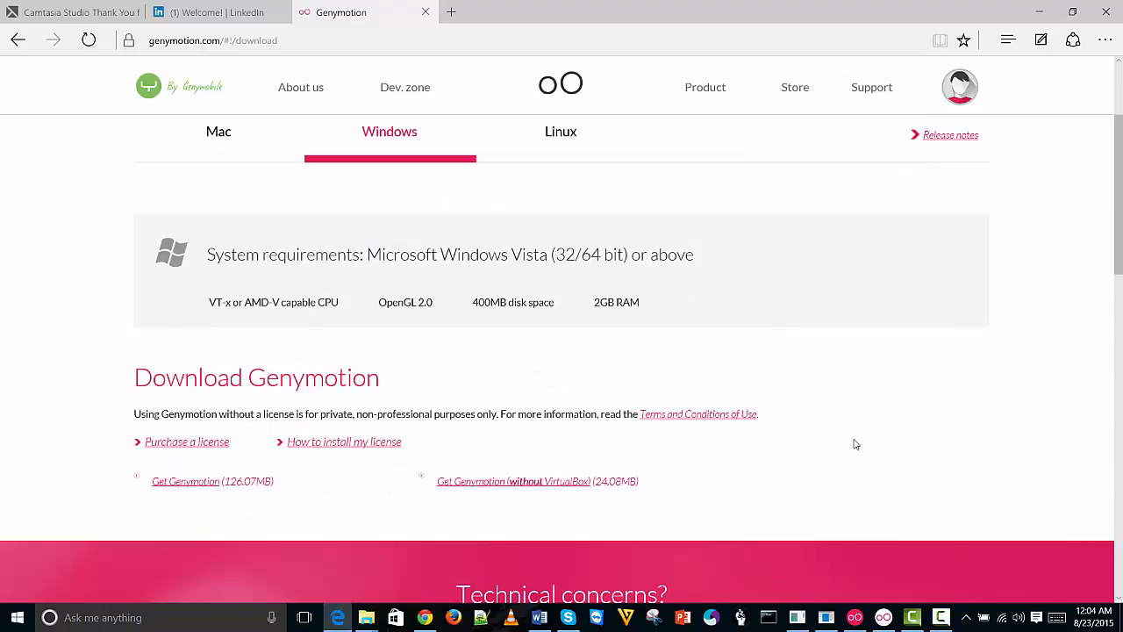
Add a device filtered to Android 5.0.0, choosing Google Nexus 6 - 5.0.0 - API 21 - 1440x2560
mouse_move(854, 617)
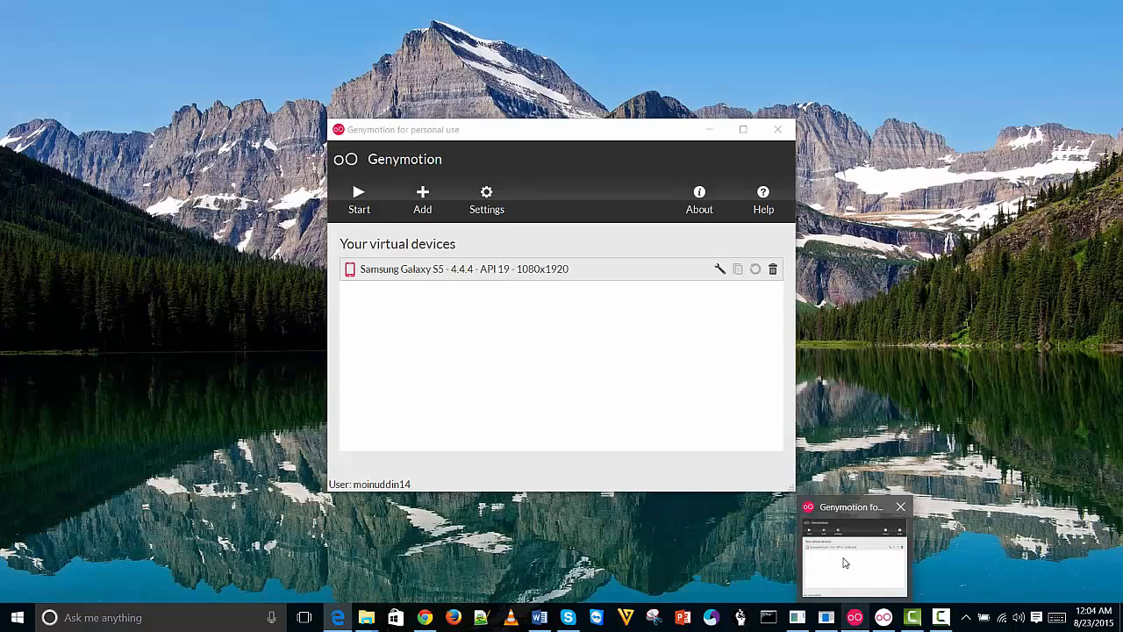
click(845, 563)
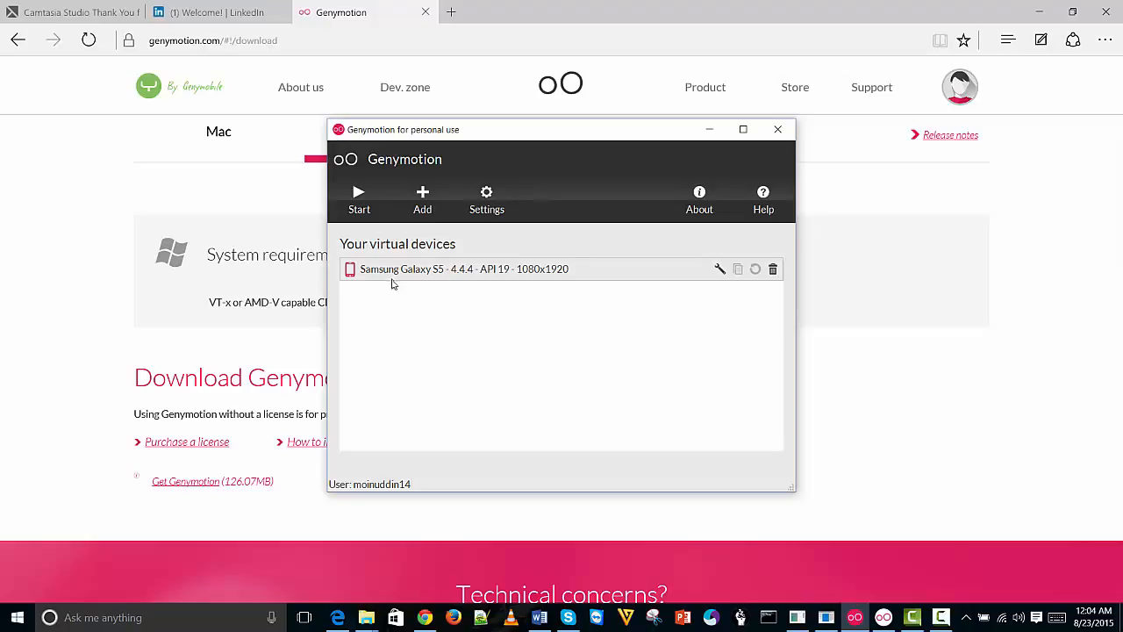
click(424, 204)
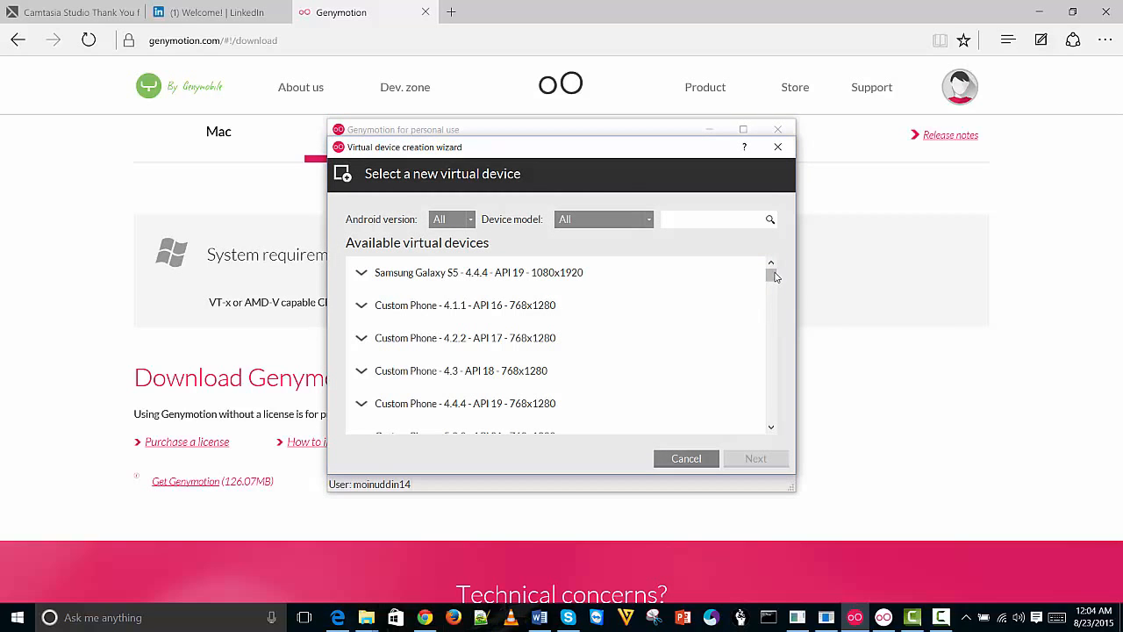
mouse_move(772, 277)
mouse_down()
mouse_move(774, 423)
mouse_move(771, 274)
mouse_up()
click(471, 219)
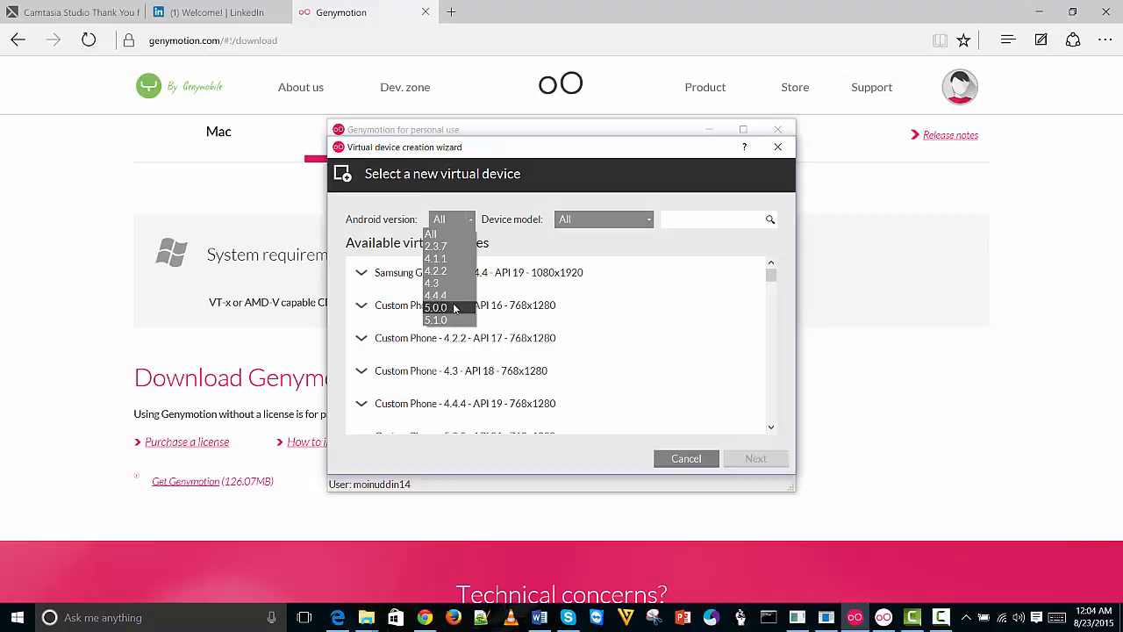
click(456, 308)
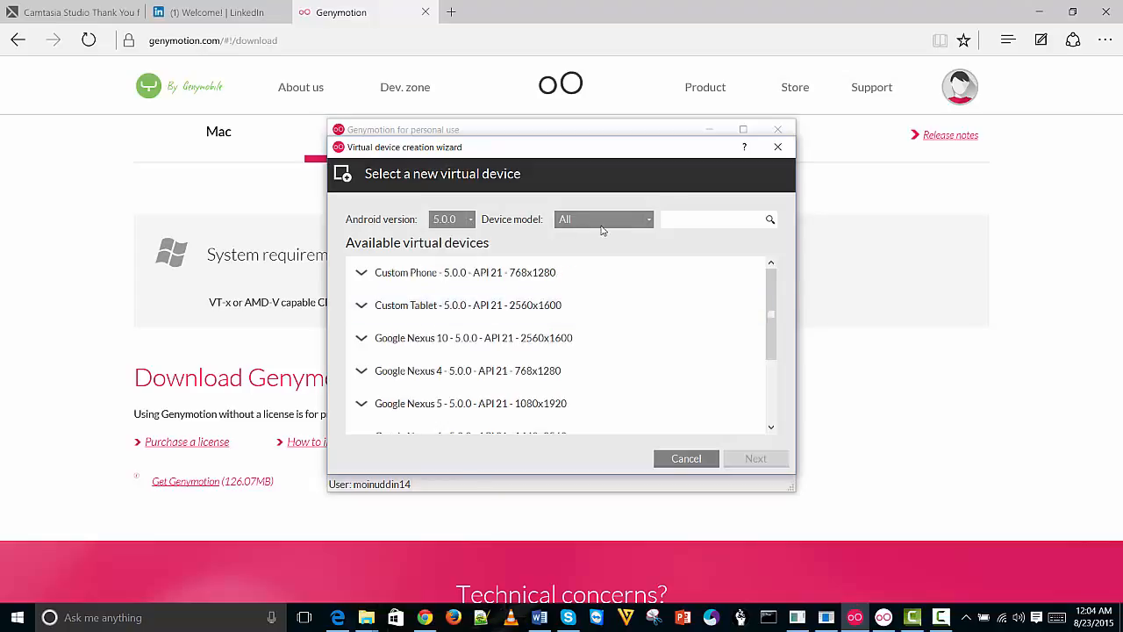
drag(772, 316, 773, 377)
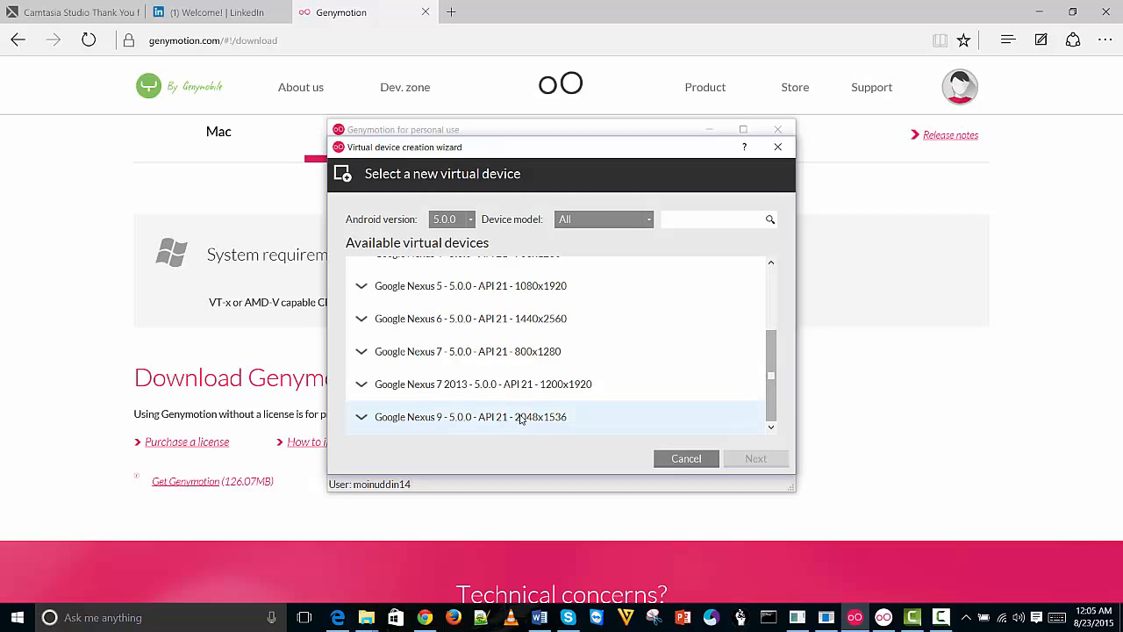
click(490, 322)
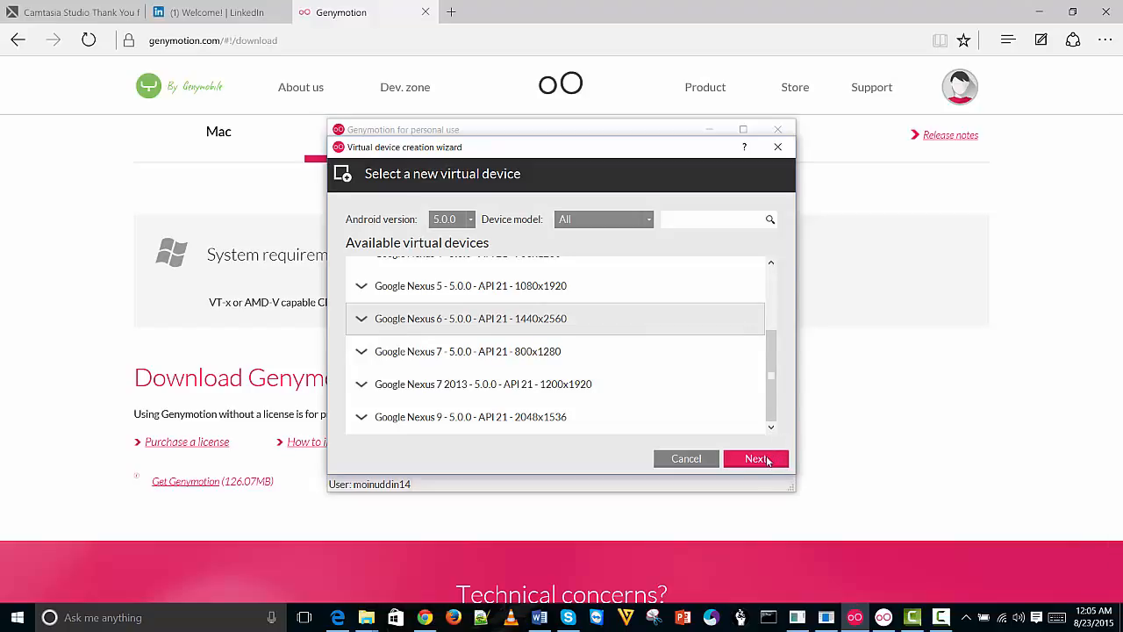
click(756, 459)
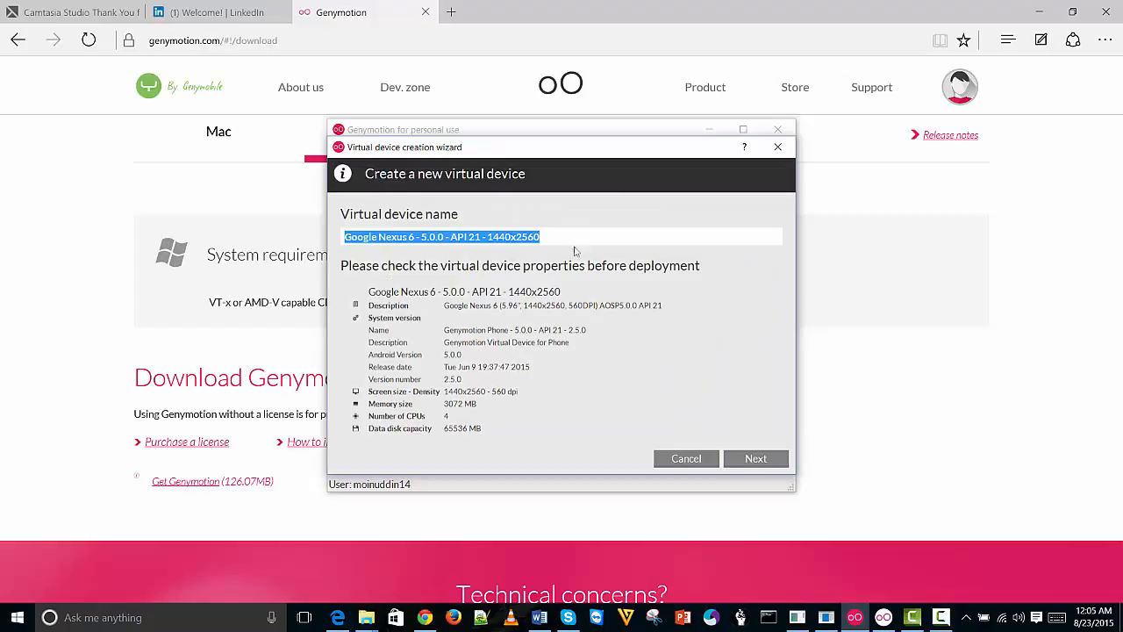
Keep the default Google Nexus 6 name and download and deploy the device to 100%
drag(553, 238, 322, 241)
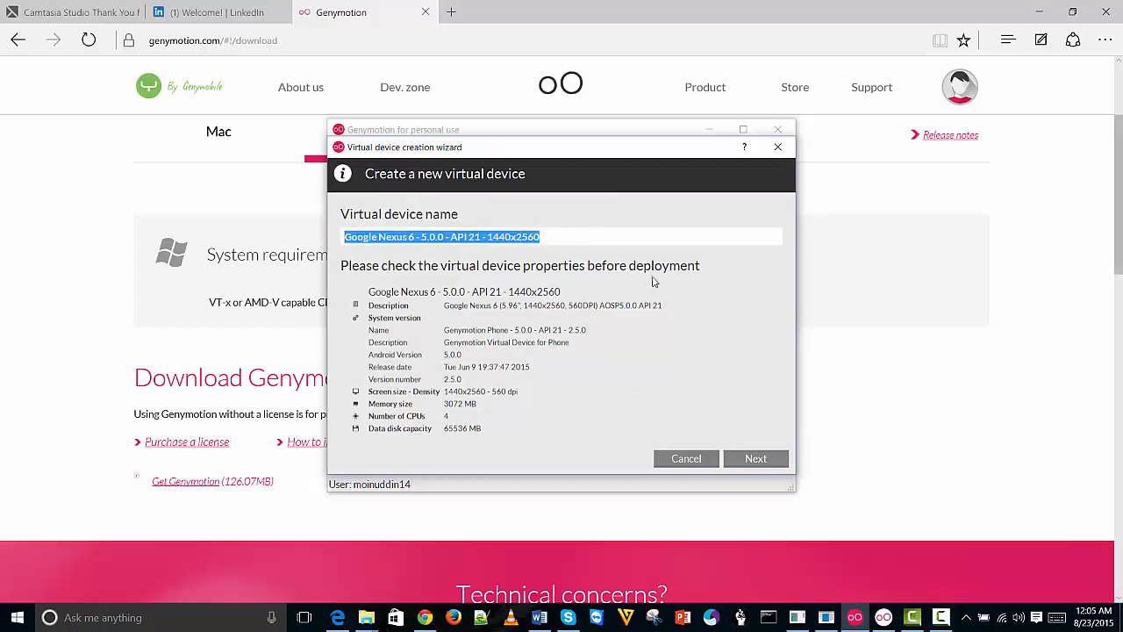
click(566, 240)
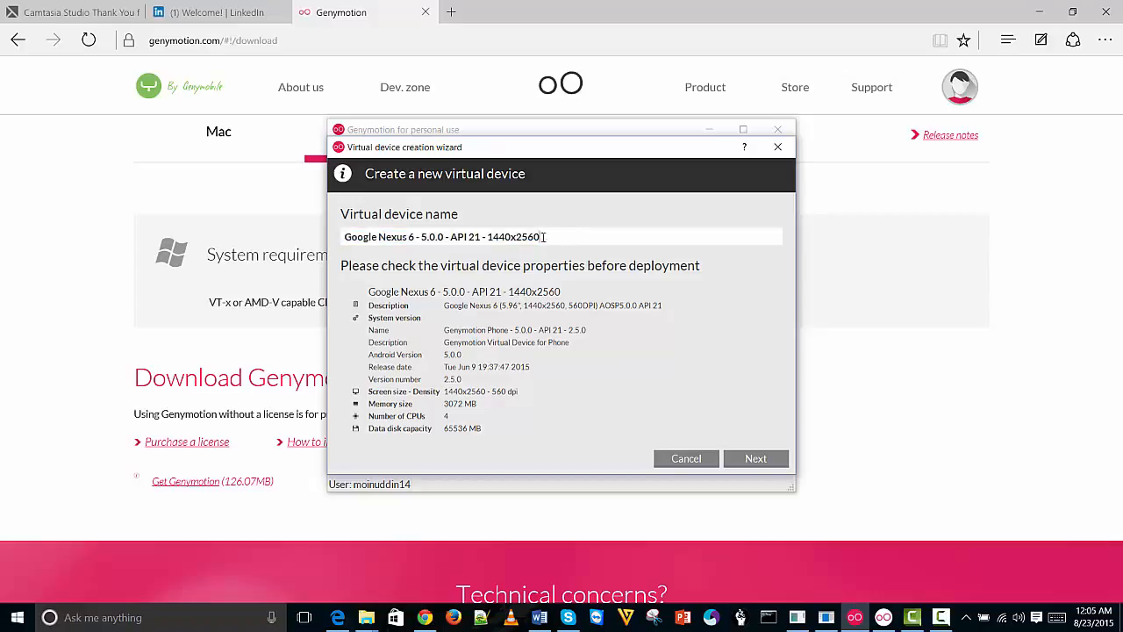
drag(544, 237, 309, 245)
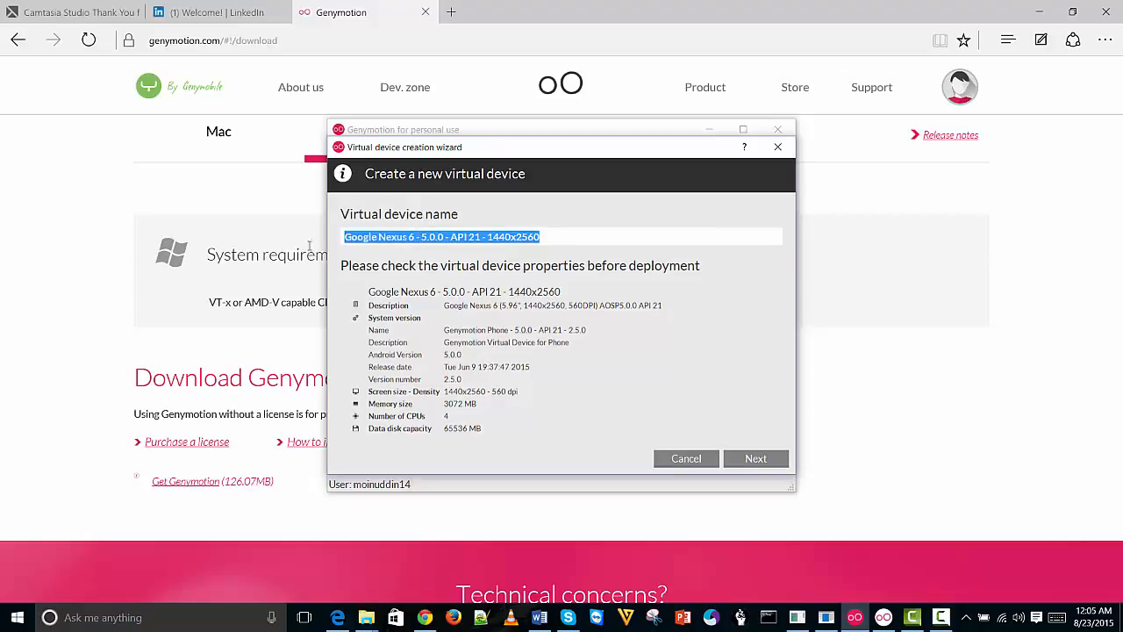
click(544, 238)
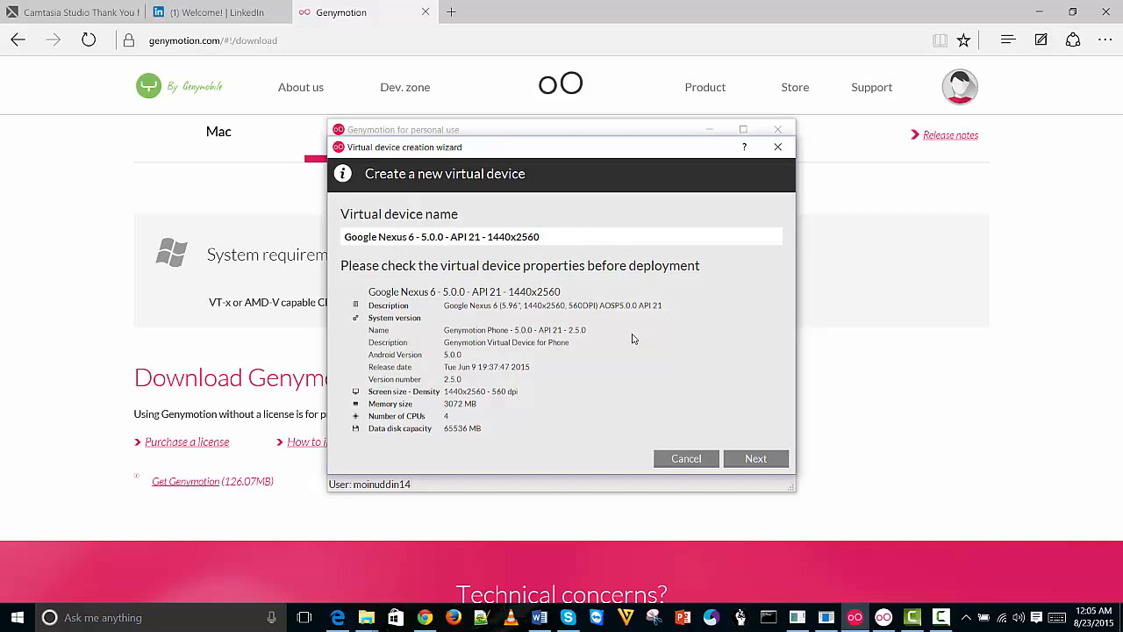
drag(672, 169, 1070, 125)
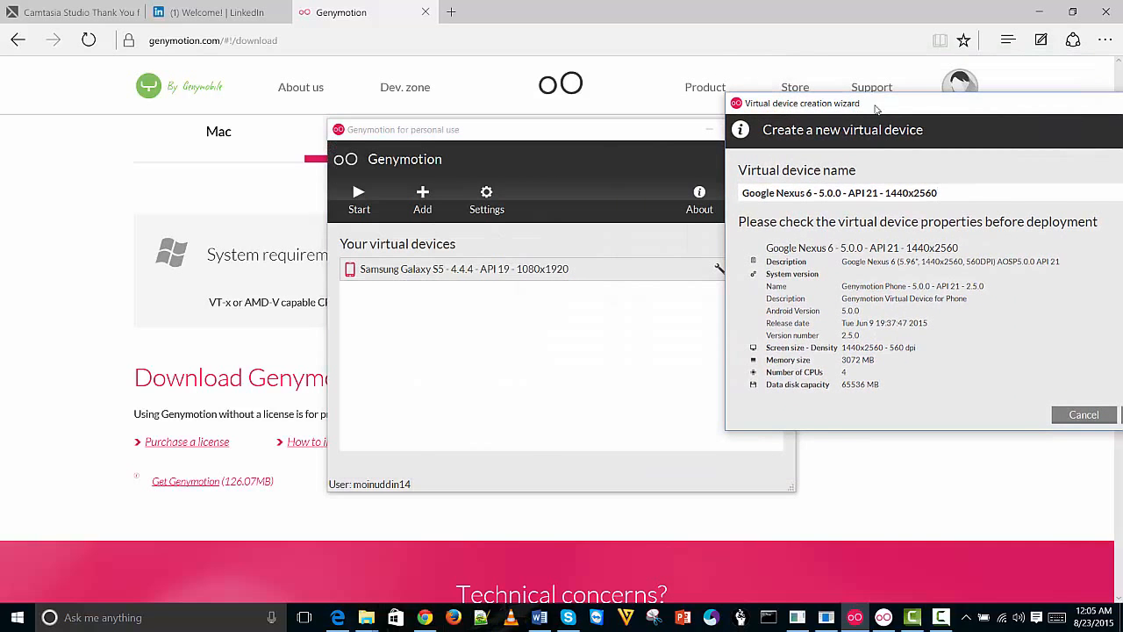
drag(908, 101, 488, 149)
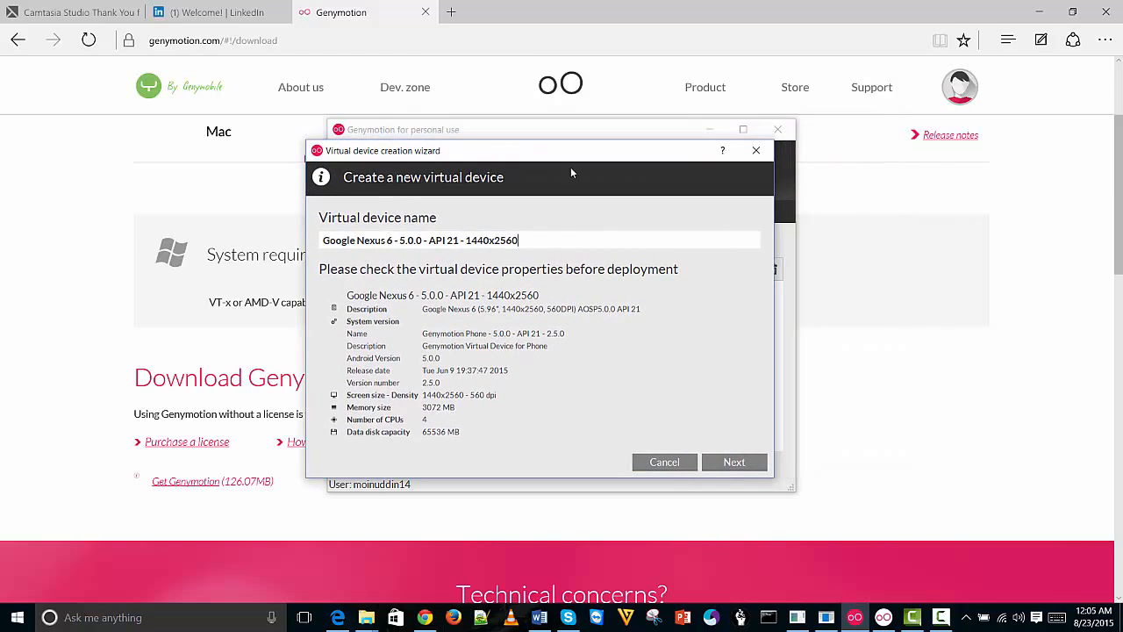
click(734, 463)
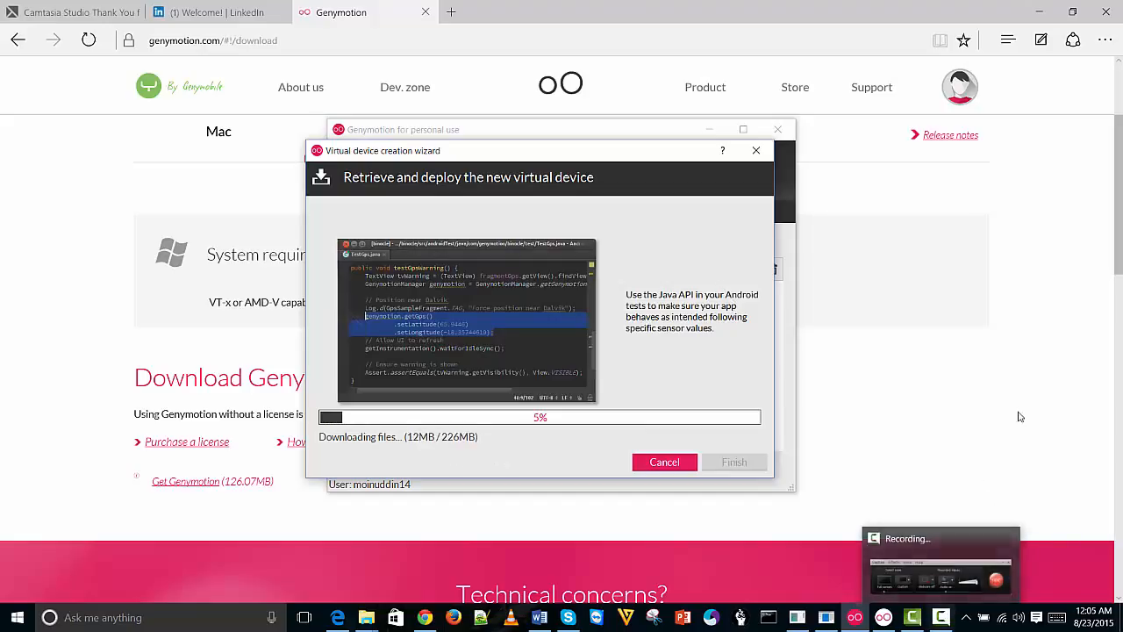
click(942, 625)
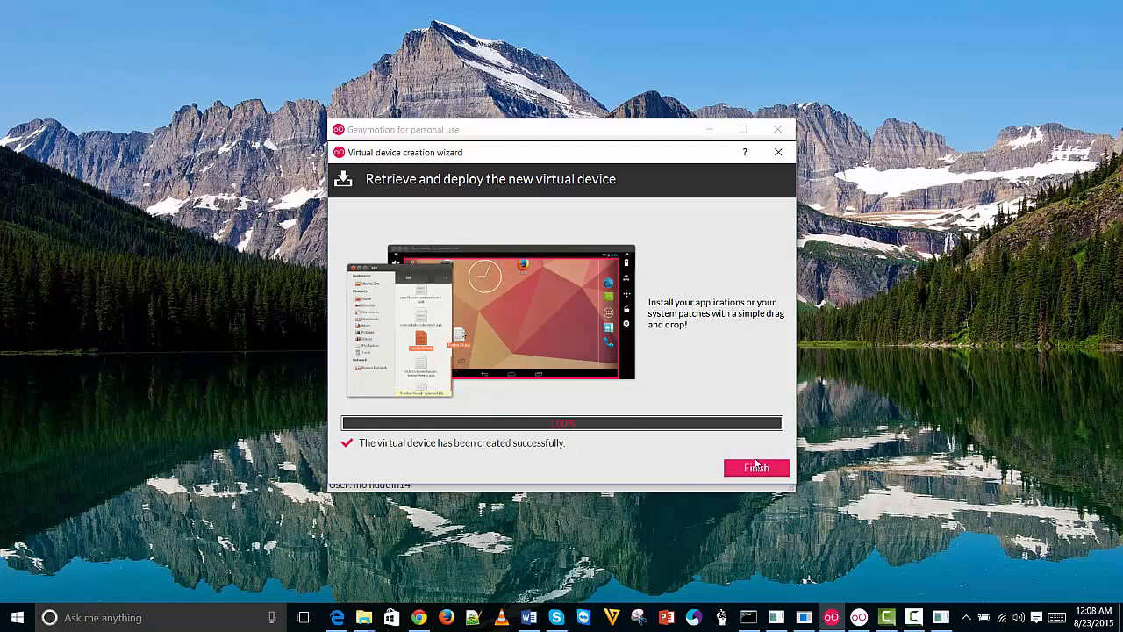
Finish the wizard, start Google Nexus 6, dismiss the VirtualBox error, and start it again
click(755, 467)
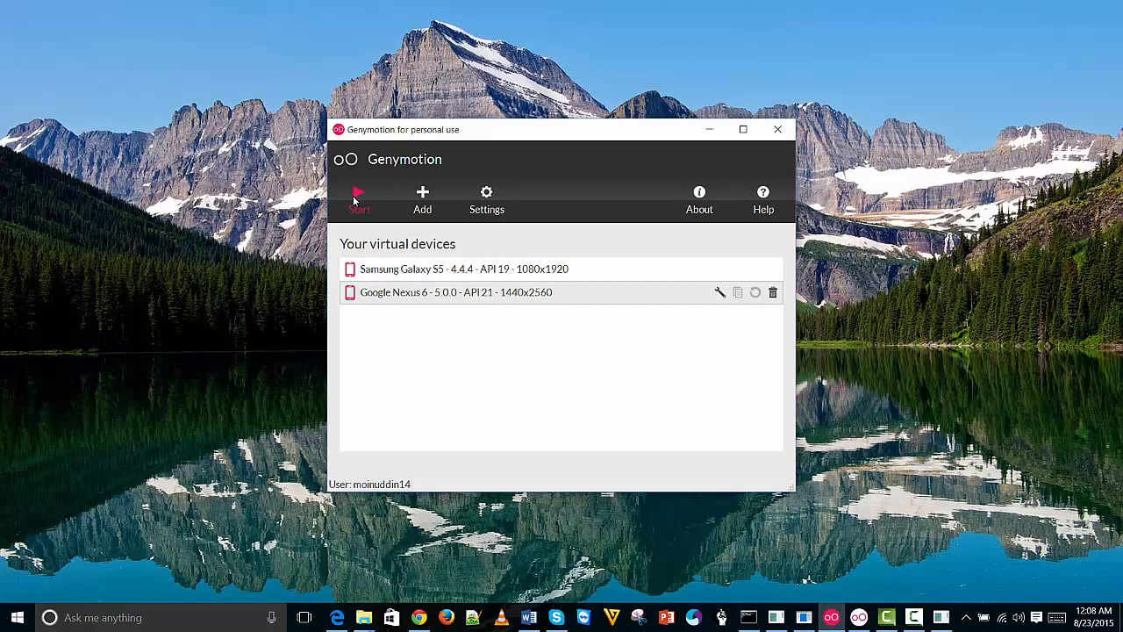
click(356, 197)
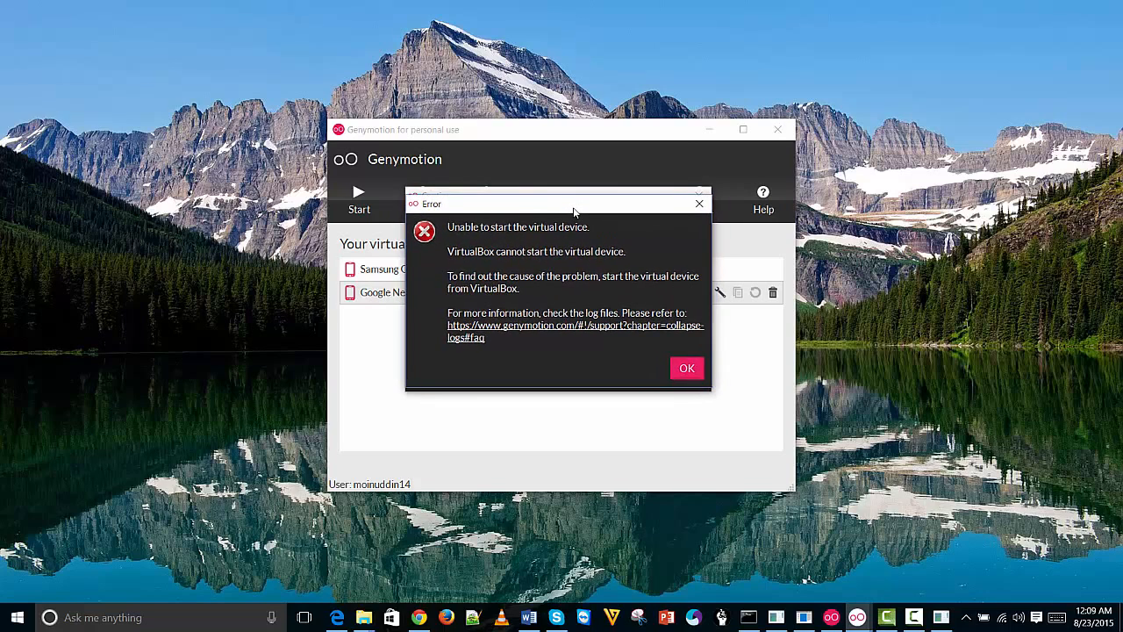
click(682, 372)
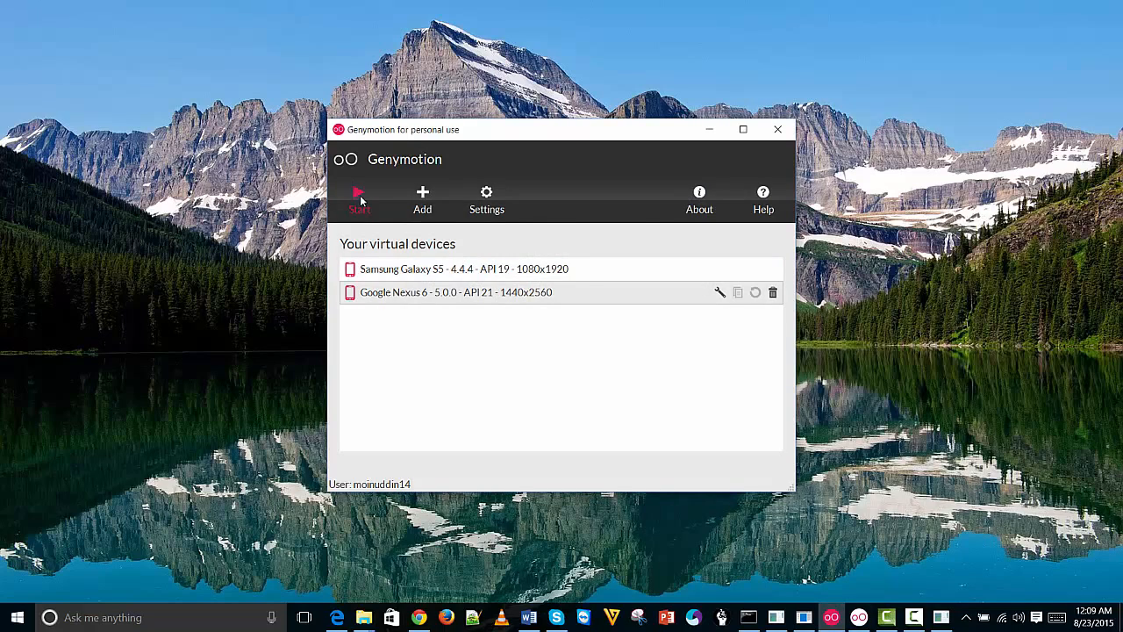
click(360, 204)
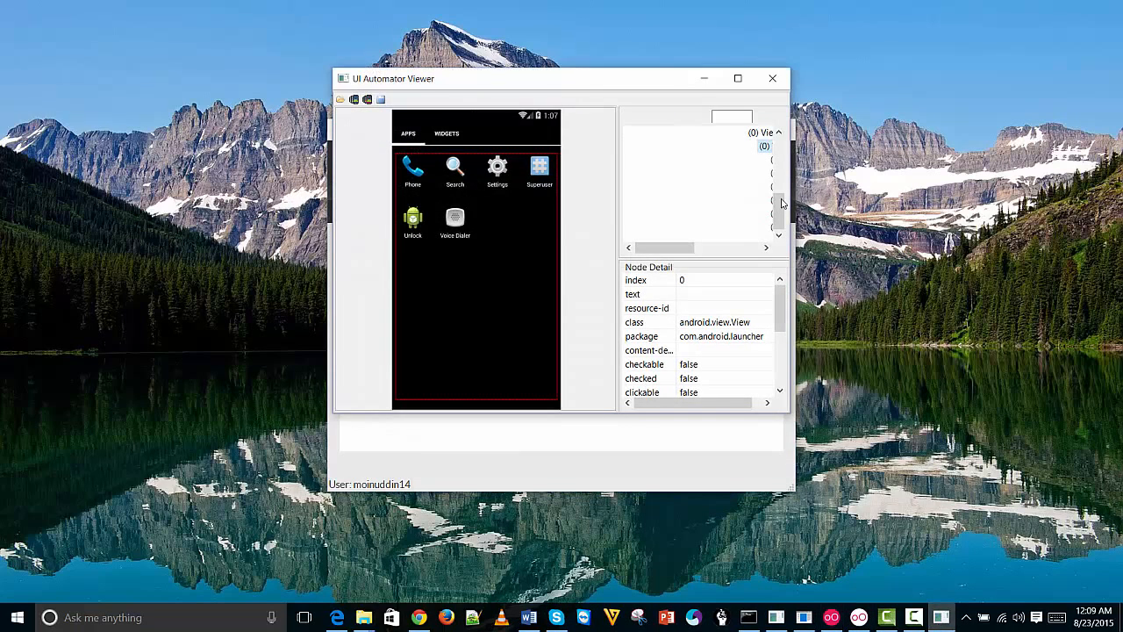
Switch between the Nexus 6 device window and the Genymotion device manager, ending on the device list
click(705, 79)
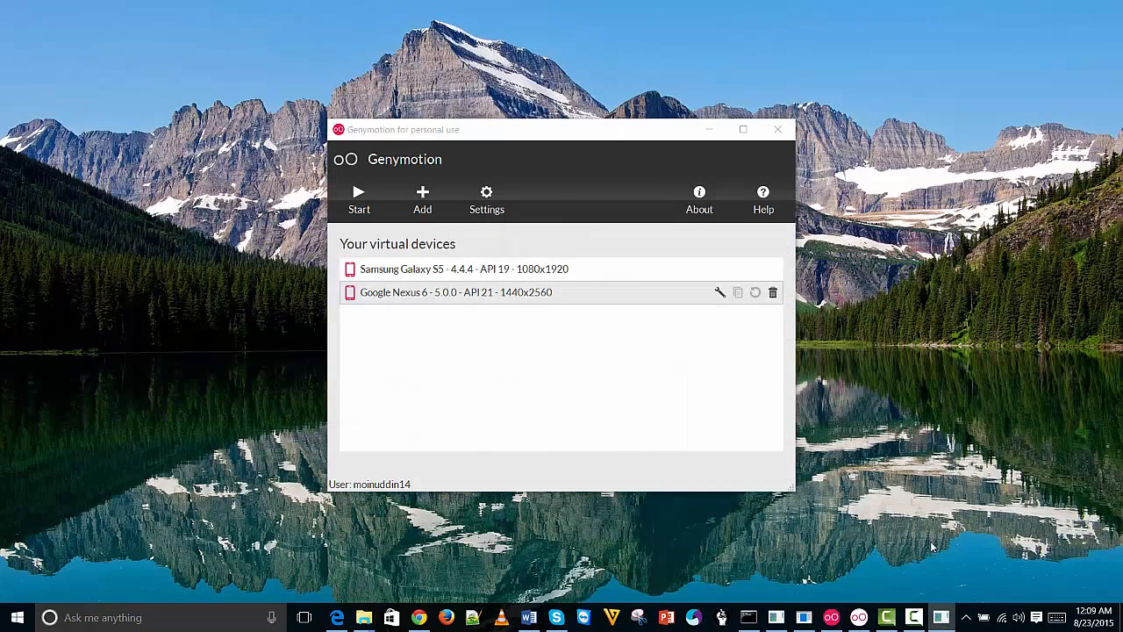
click(914, 617)
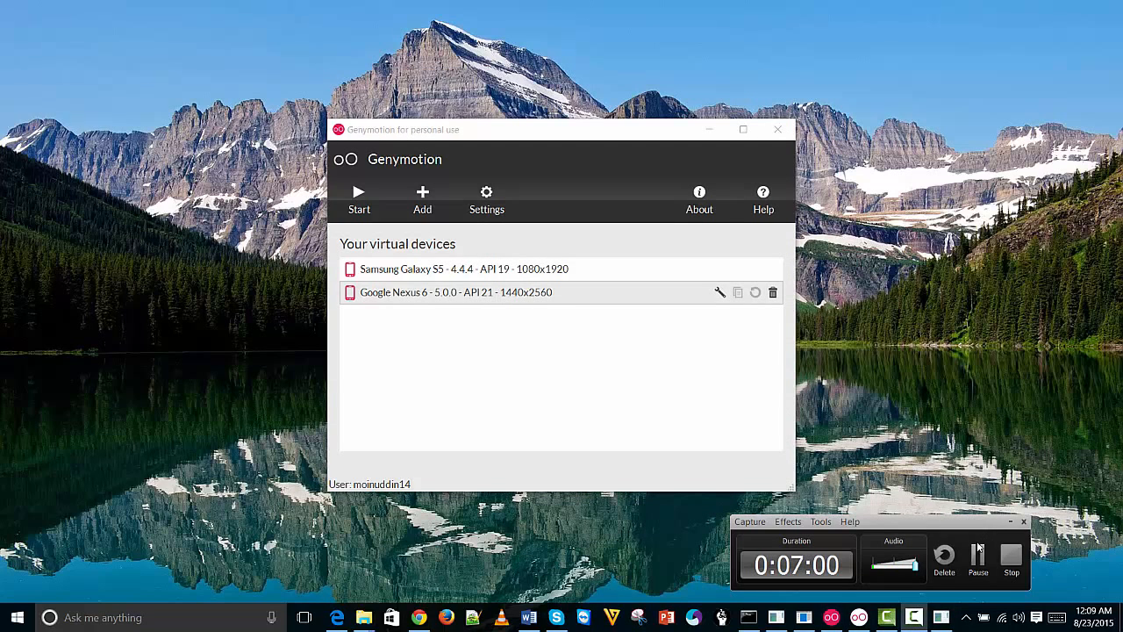
click(978, 555)
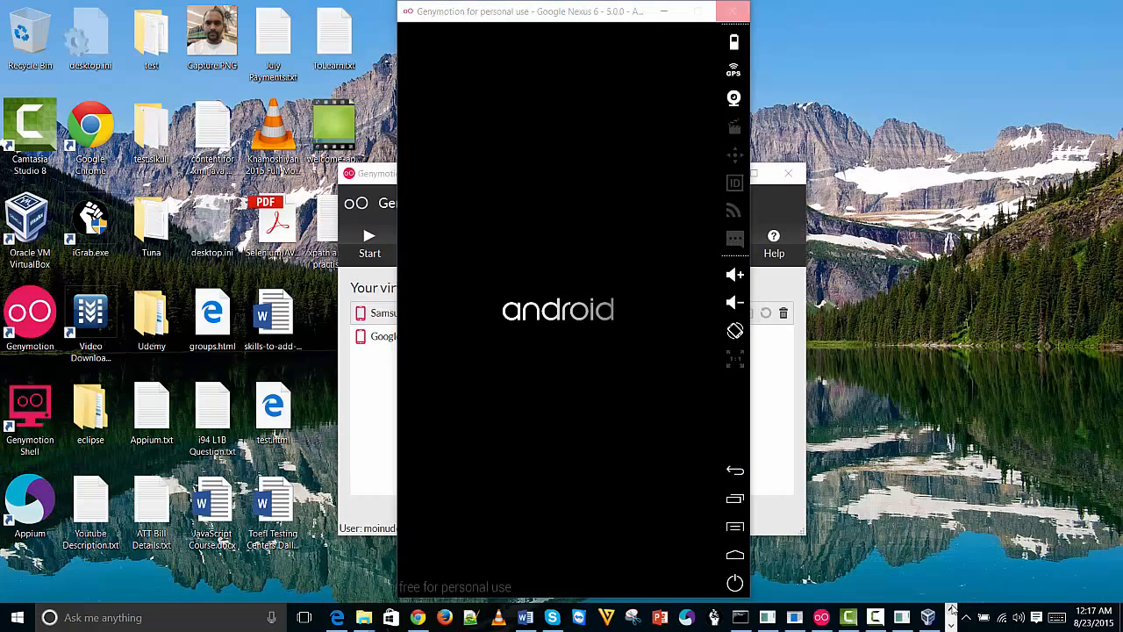
click(784, 203)
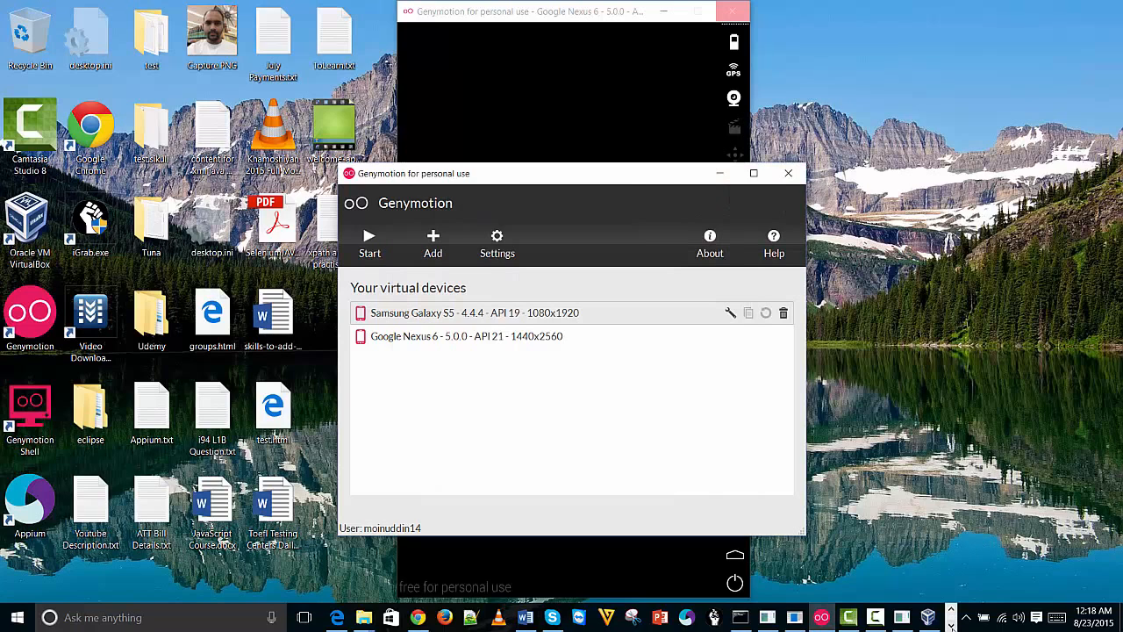
mouse_move(343, 618)
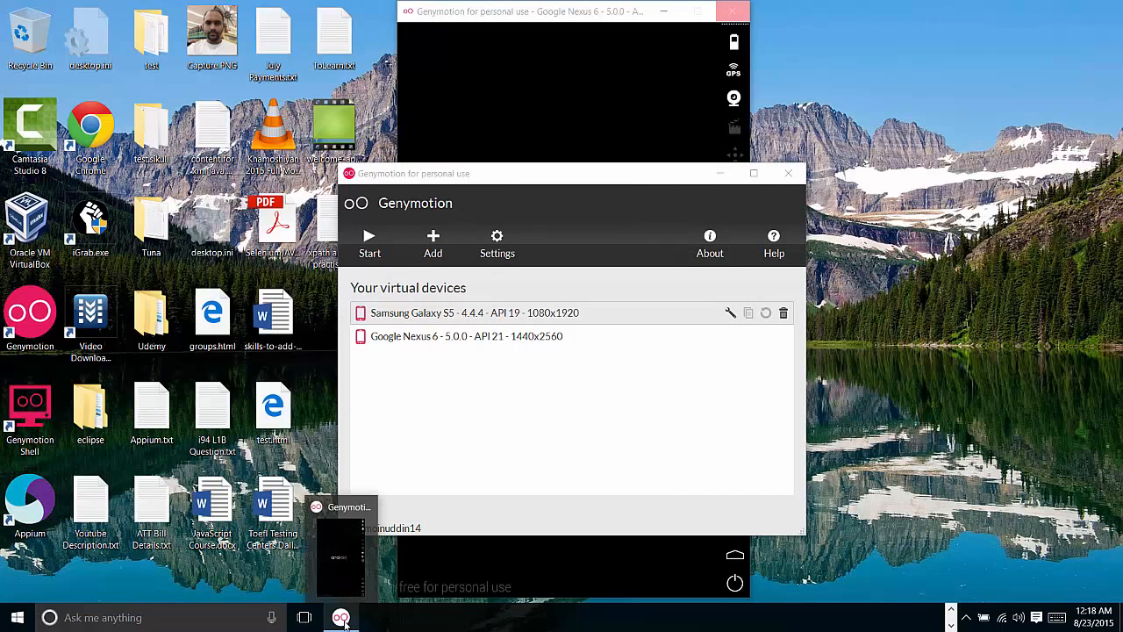
click(342, 587)
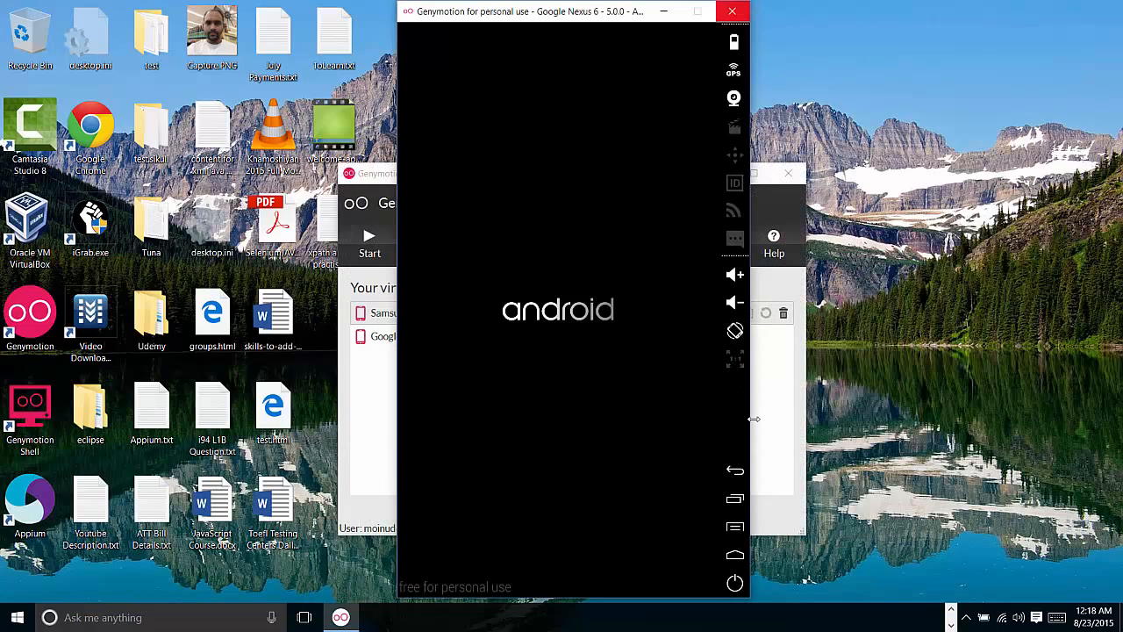
click(786, 411)
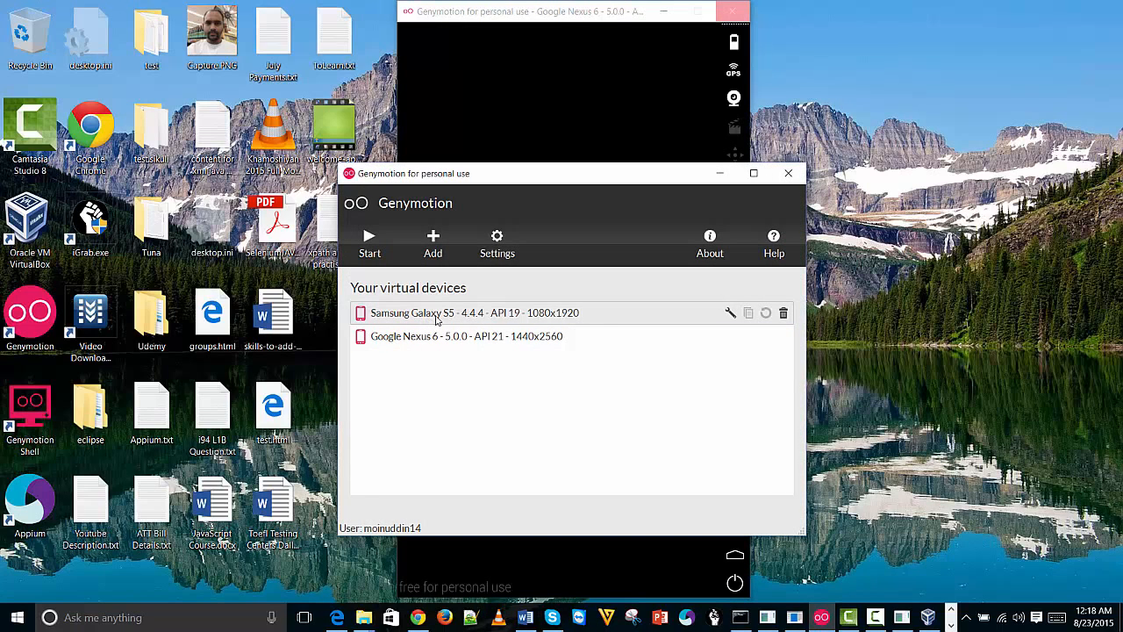
click(952, 625)
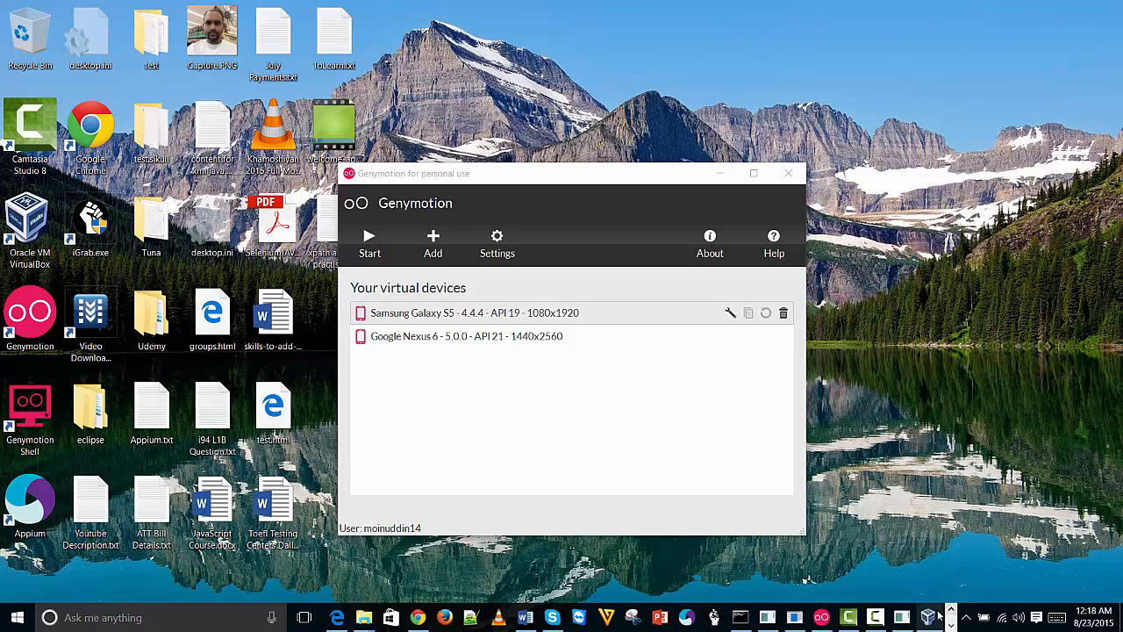
click(931, 618)
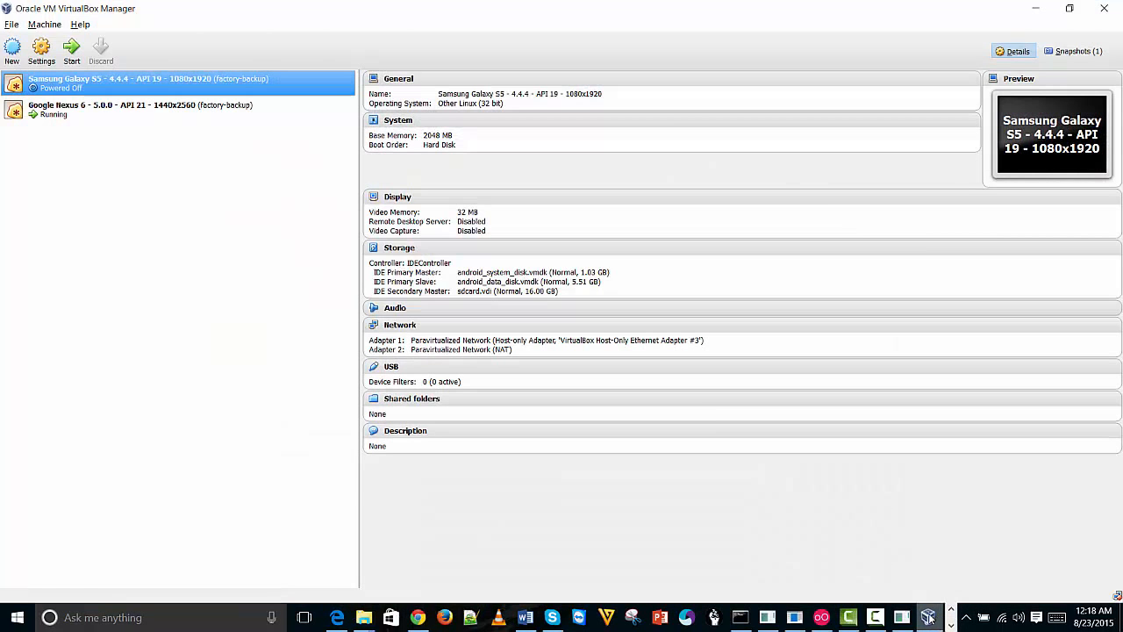
click(930, 618)
click(929, 618)
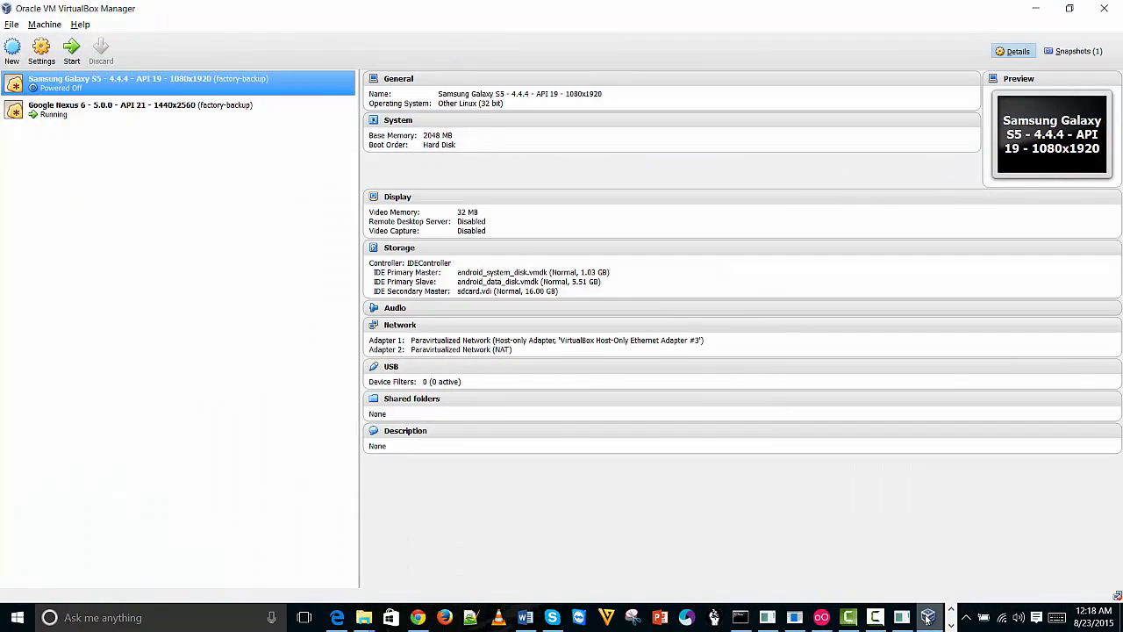
click(928, 618)
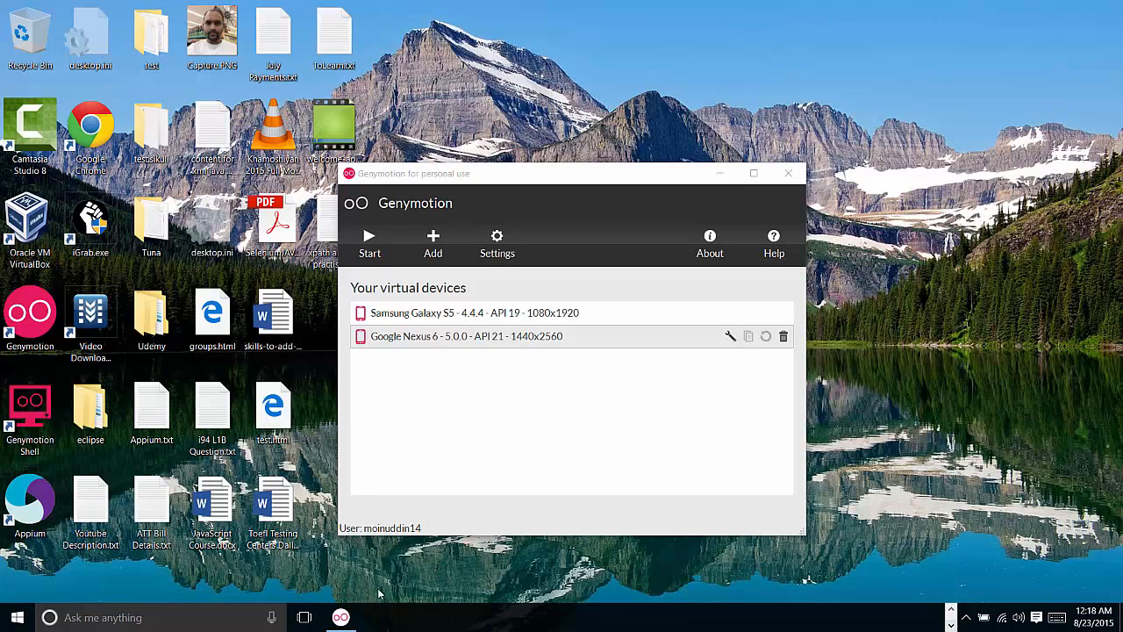
mouse_move(341, 620)
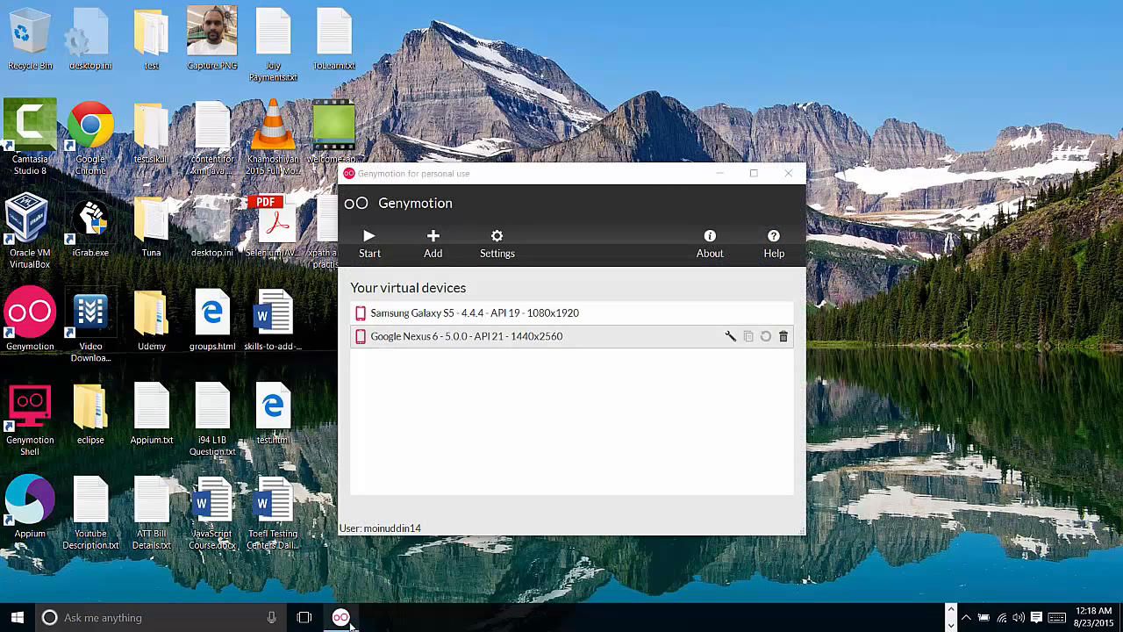
right_click(349, 620)
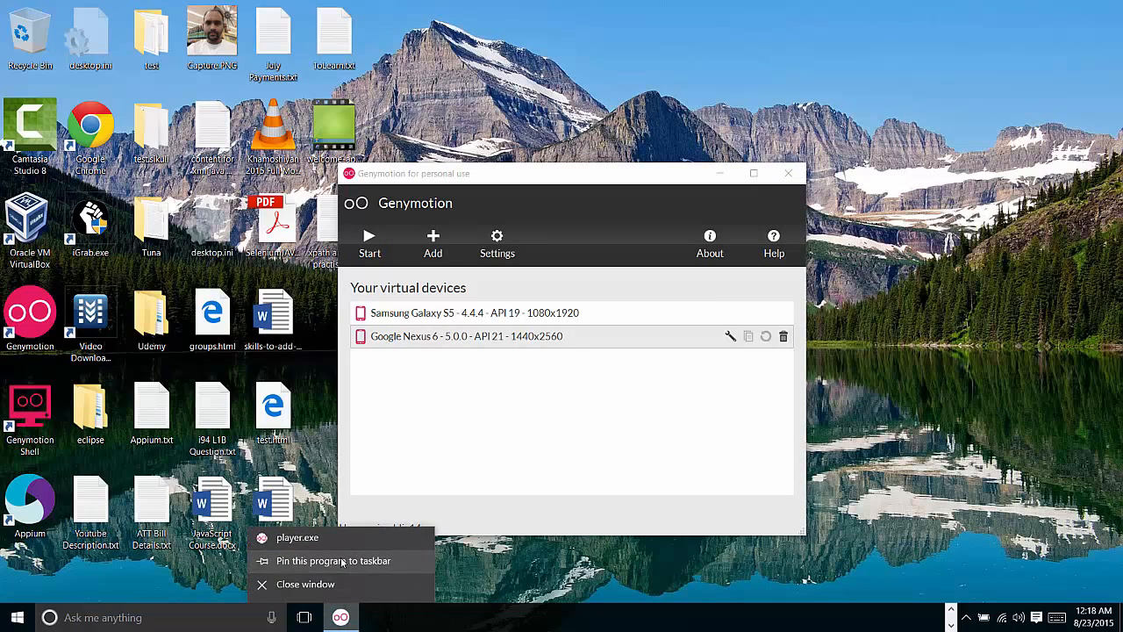
click(351, 561)
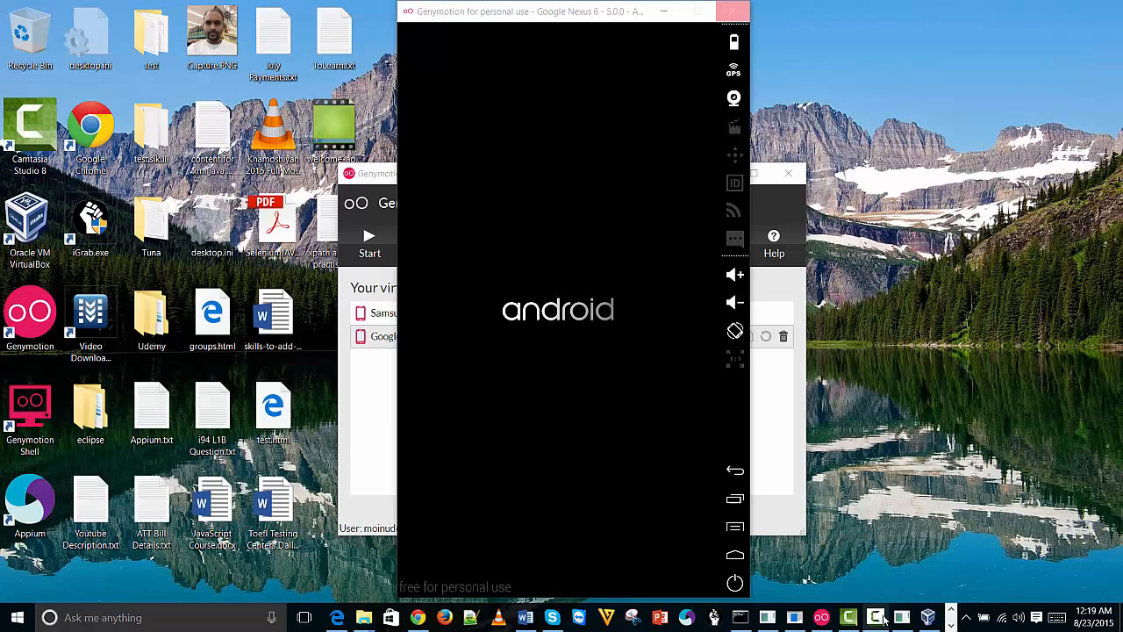
mouse_move(884, 619)
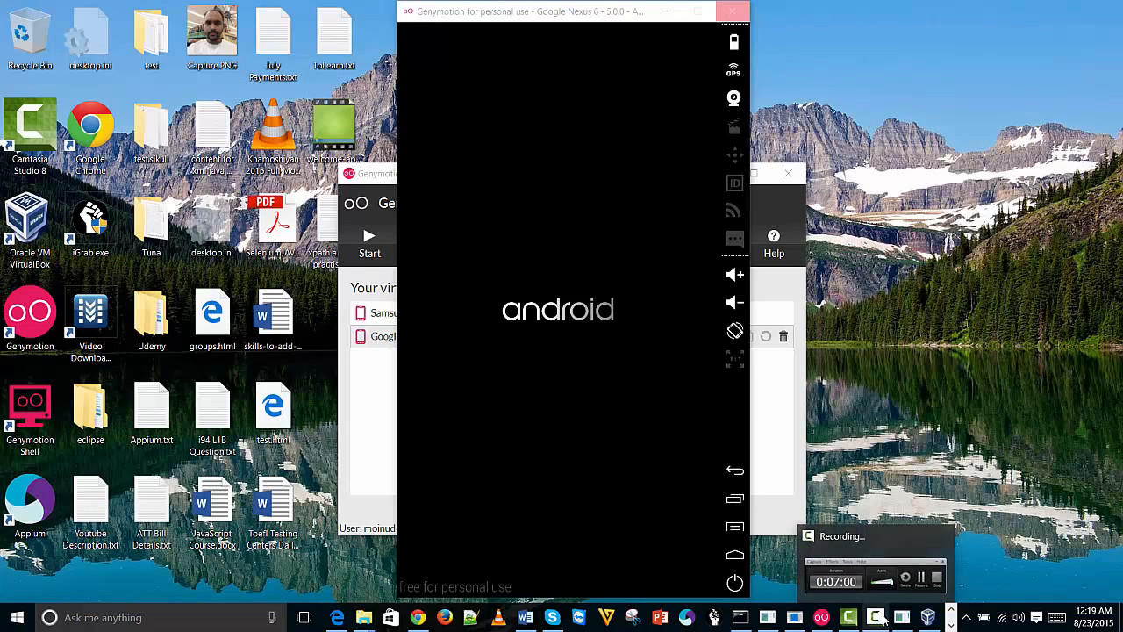
click(883, 619)
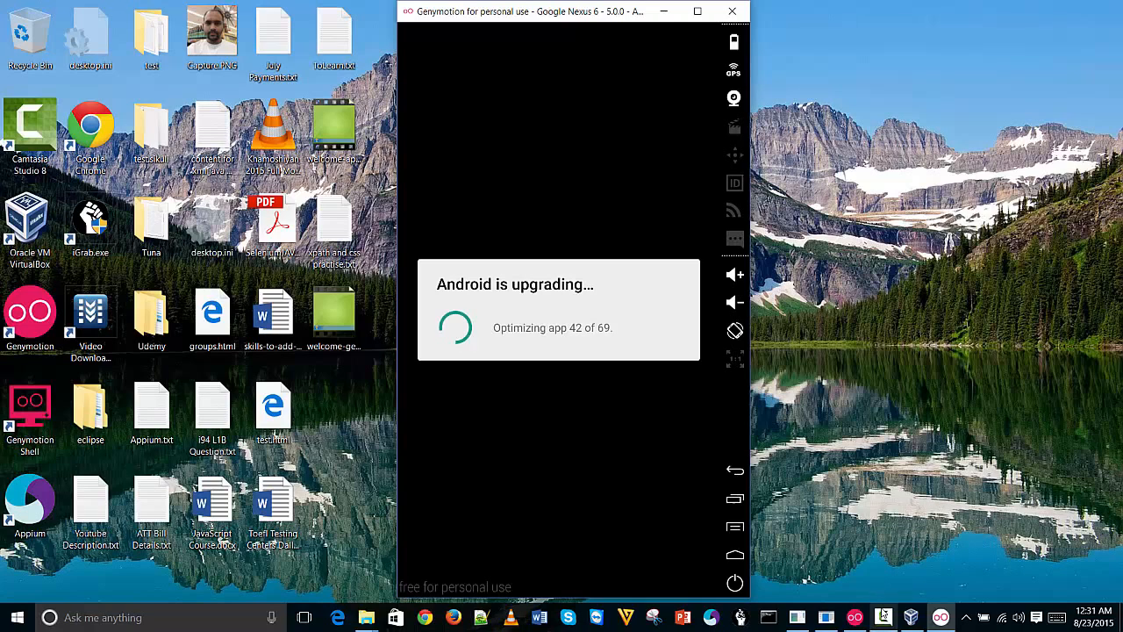
click(883, 617)
click(1071, 569)
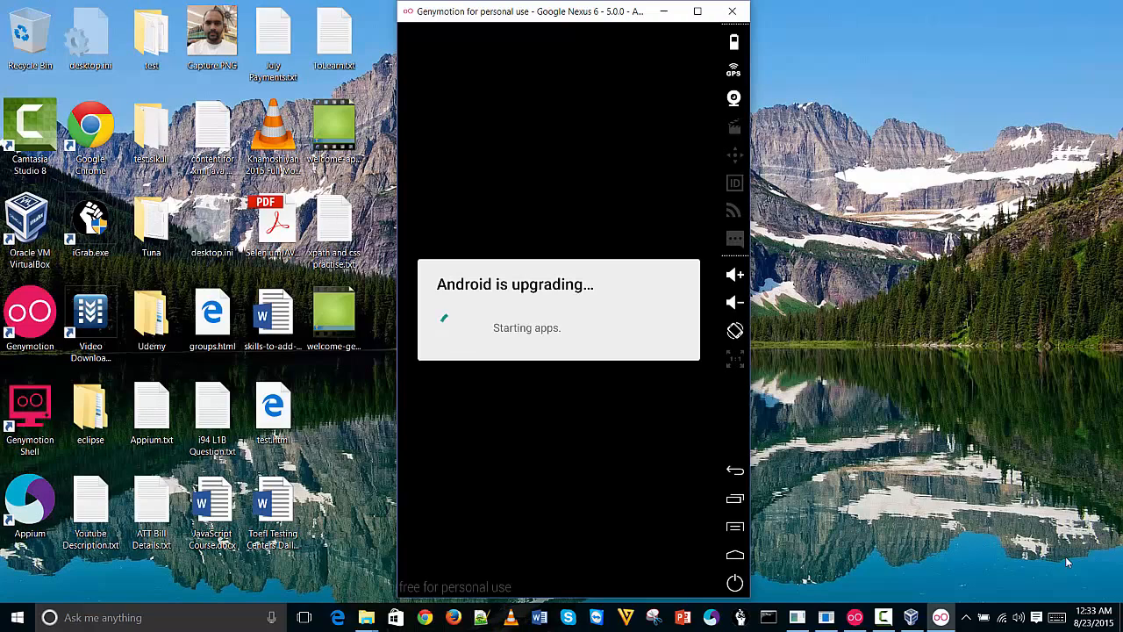
click(927, 570)
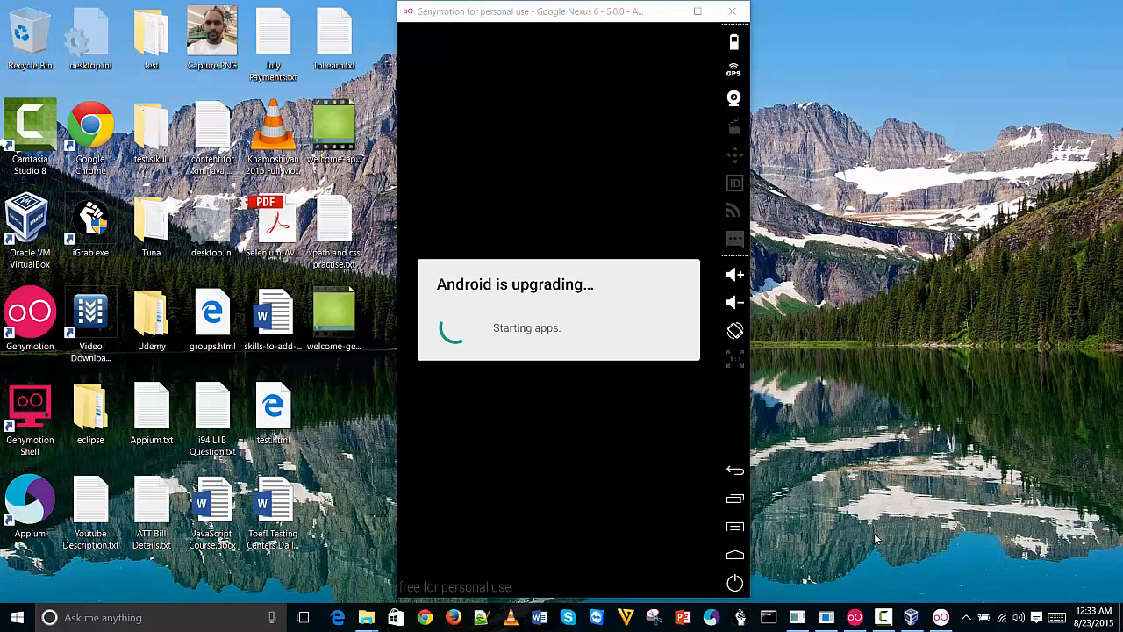
click(883, 614)
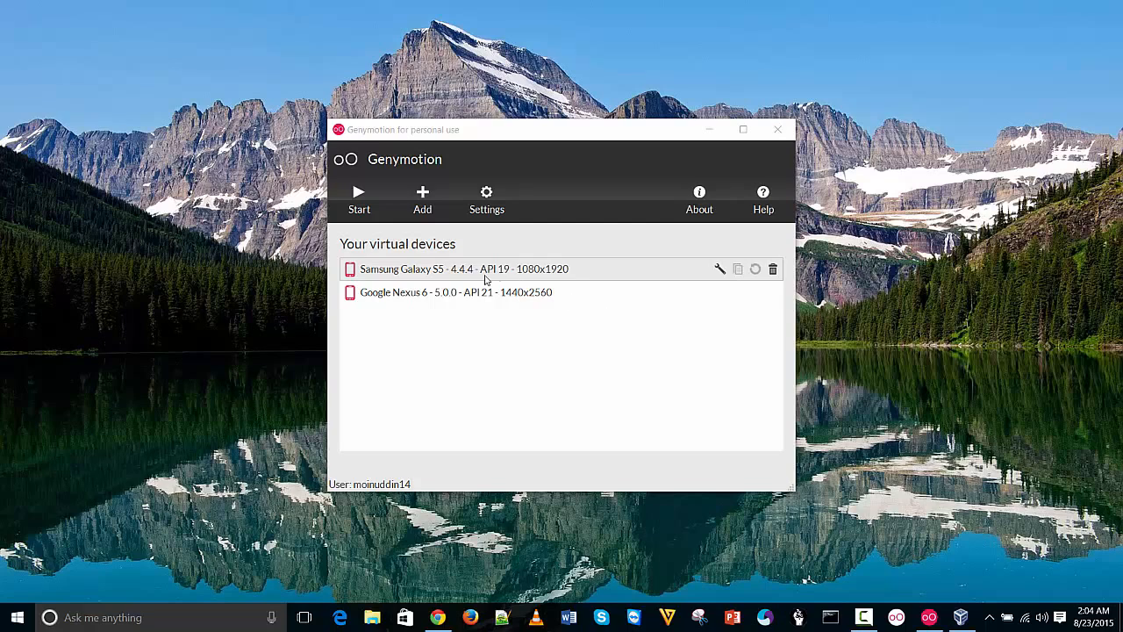
Start the Samsung Galaxy S5 (4.4.4, API 19) device and watch it boot via VirtualBox Manager
click(445, 293)
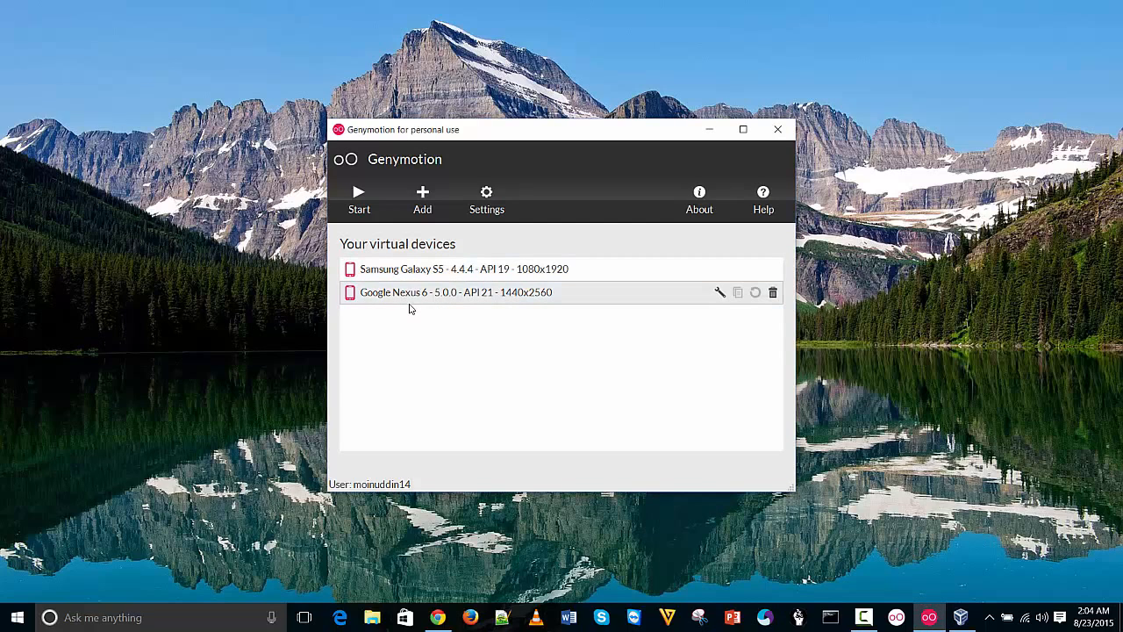
click(416, 280)
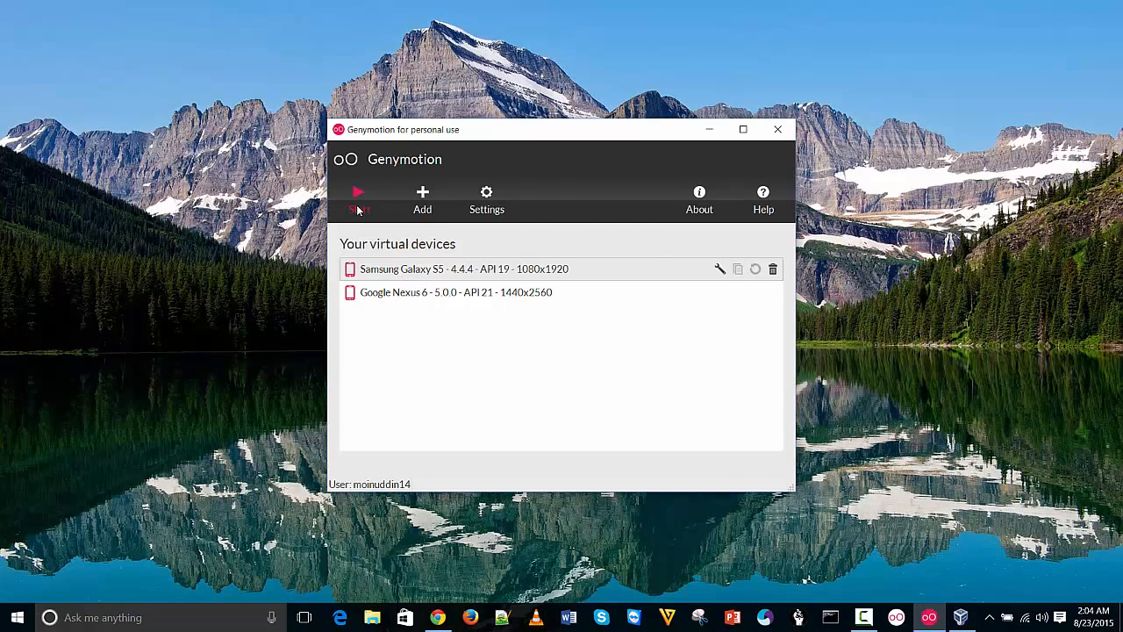
click(358, 209)
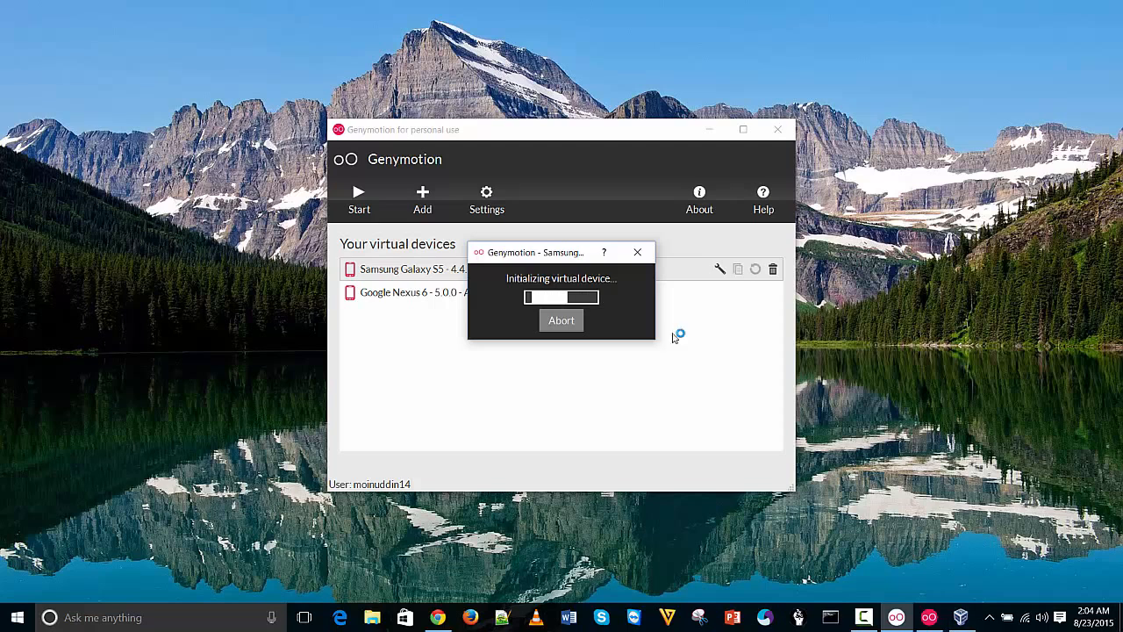
click(961, 617)
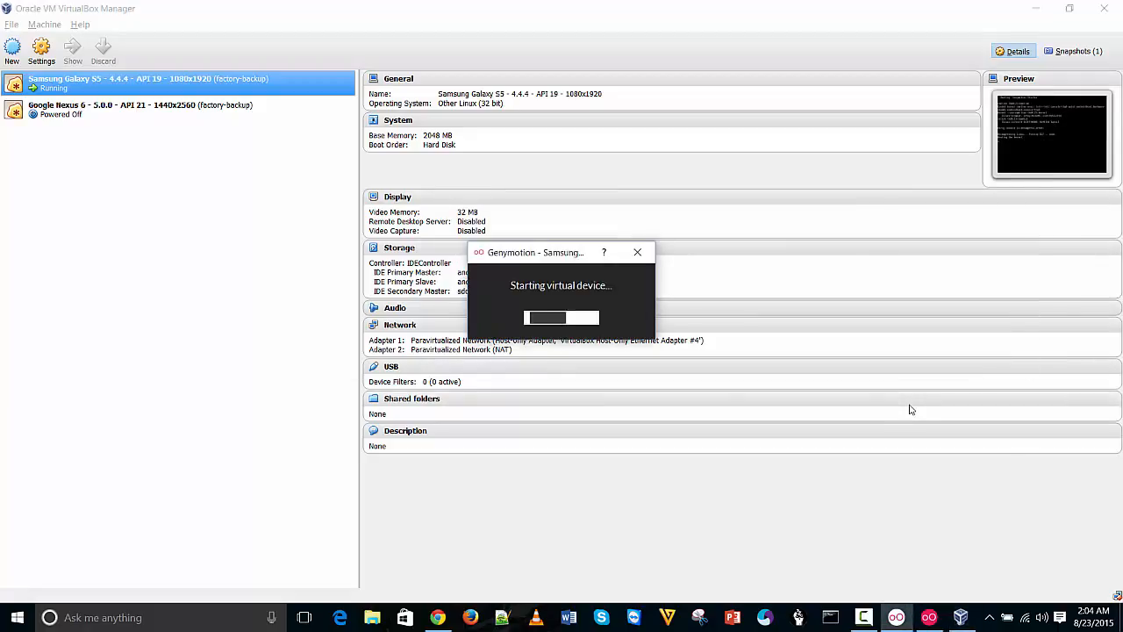
mouse_move(894, 620)
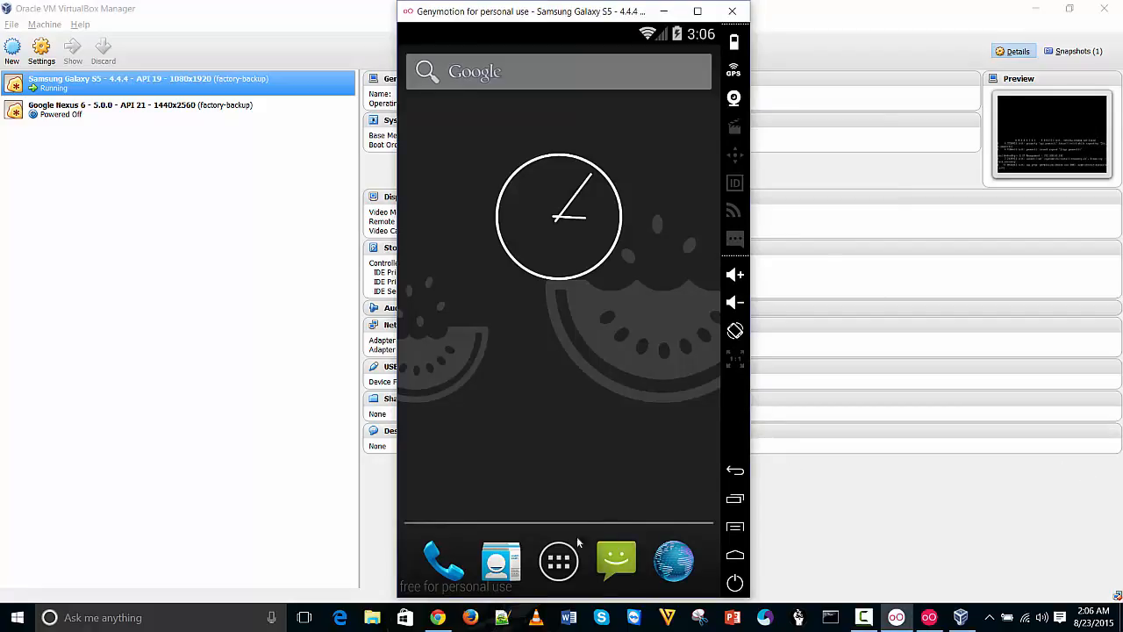
Open the Galaxy S5 app drawer and flip through the app pages into the widgets list
click(566, 564)
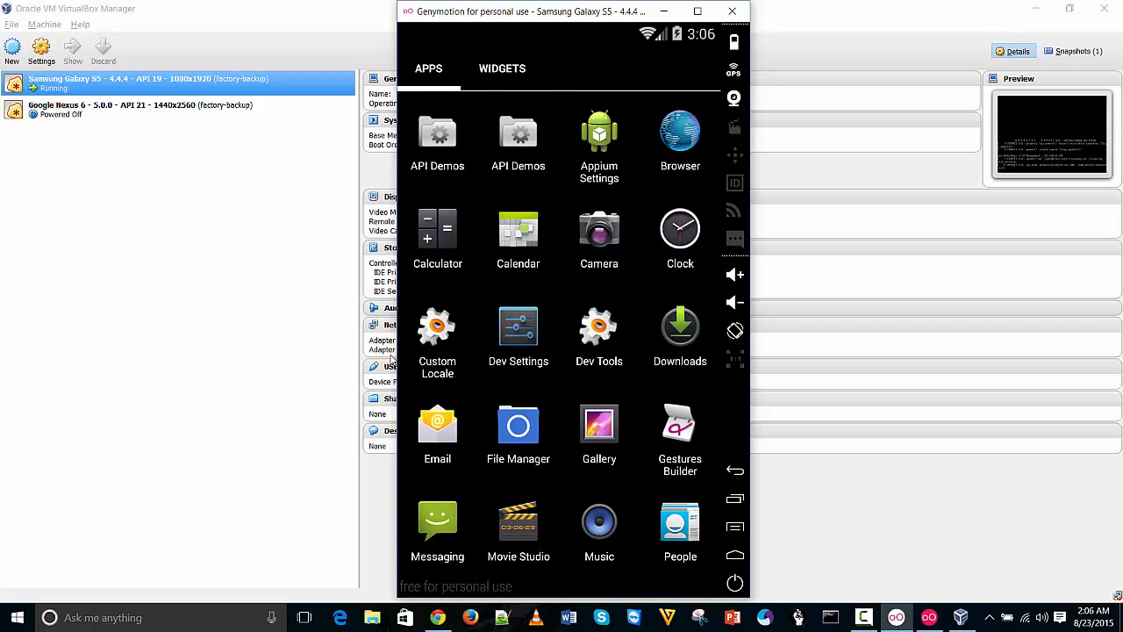
drag(691, 381, 635, 377)
drag(544, 373, 799, 344)
drag(690, 369, 430, 349)
drag(564, 343, 369, 349)
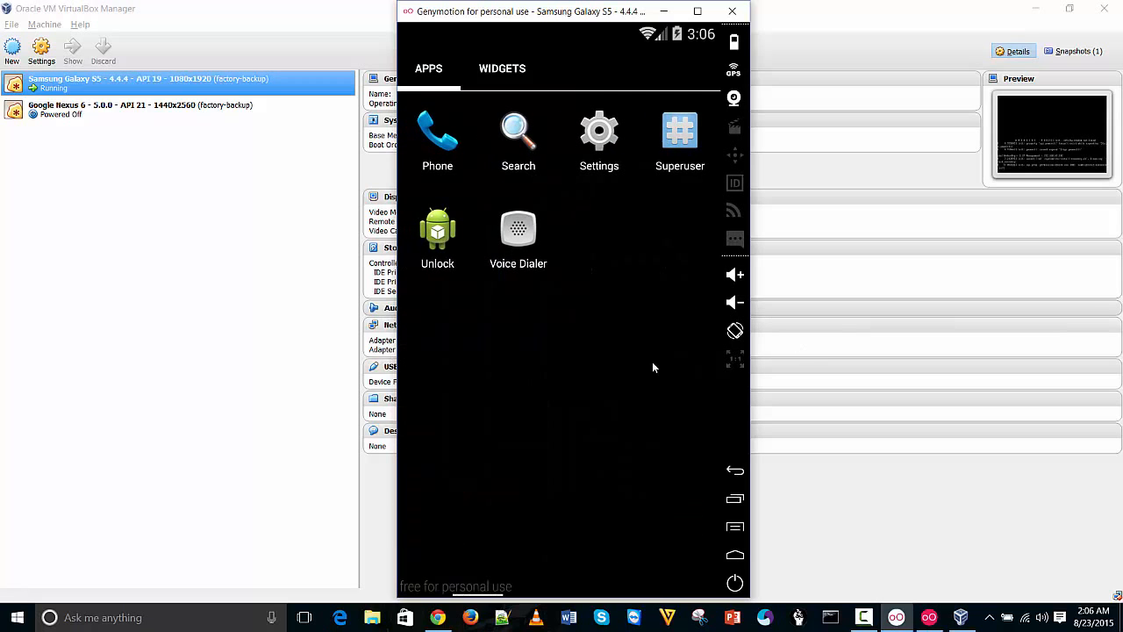
drag(650, 362, 368, 371)
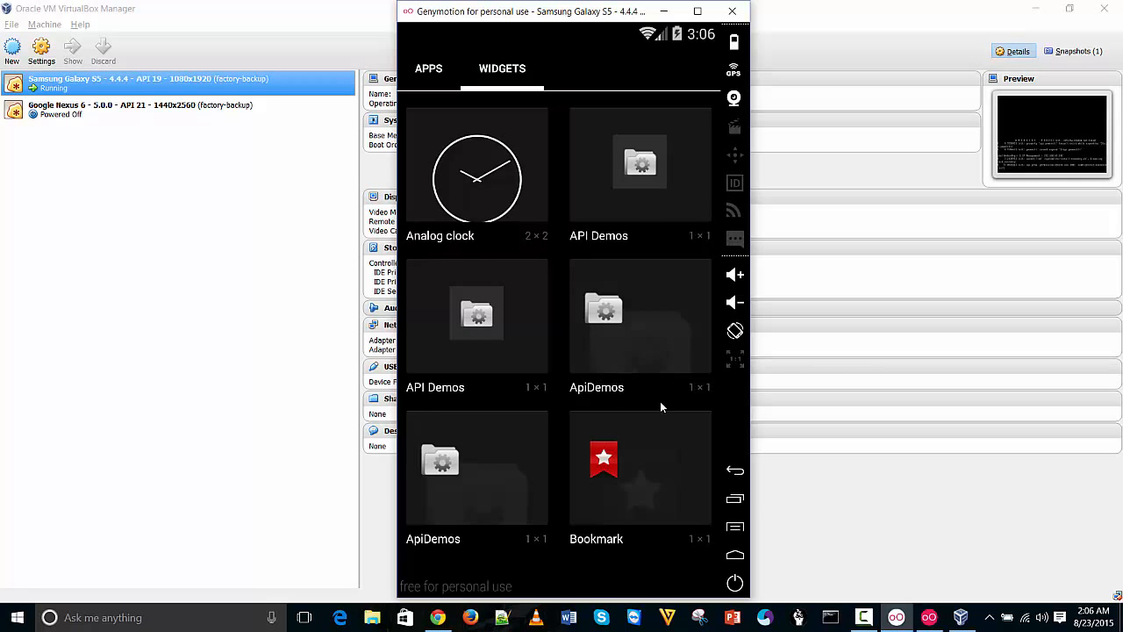
Browse the widget pages, return to the first apps page, and bring up File Explorer
drag(551, 385, 417, 391)
drag(653, 399, 395, 398)
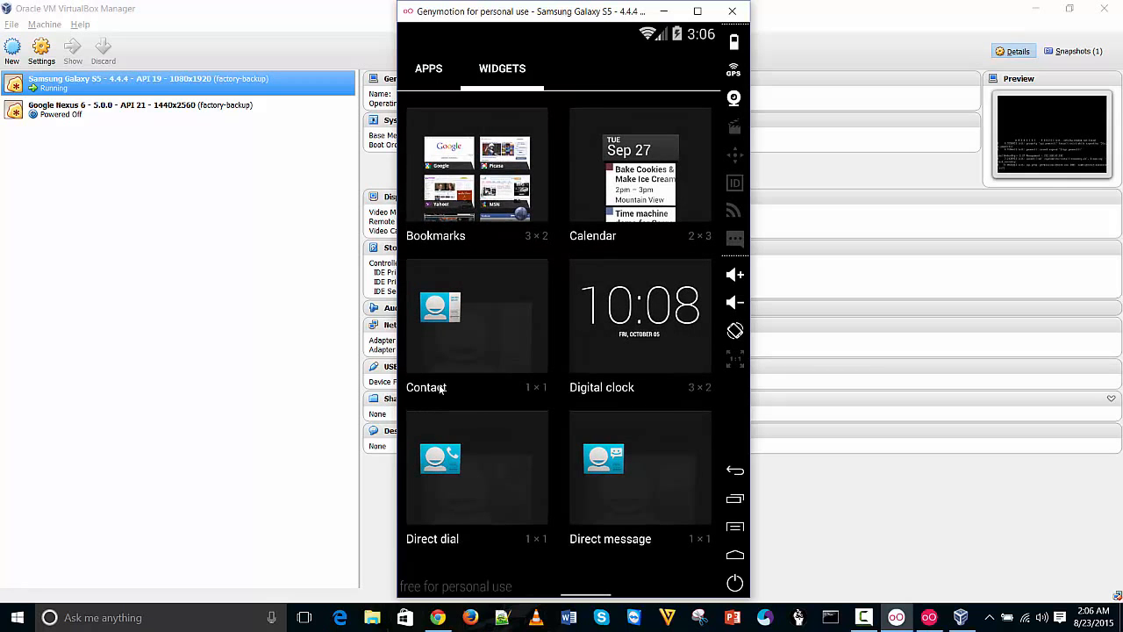
drag(657, 400, 539, 389)
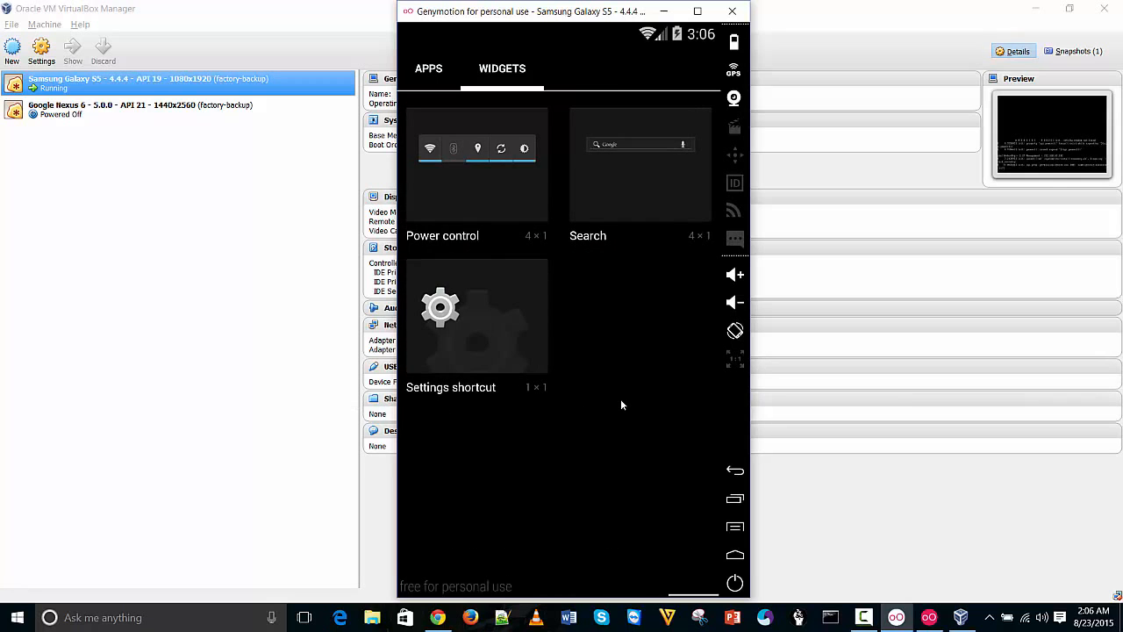
drag(427, 431, 656, 404)
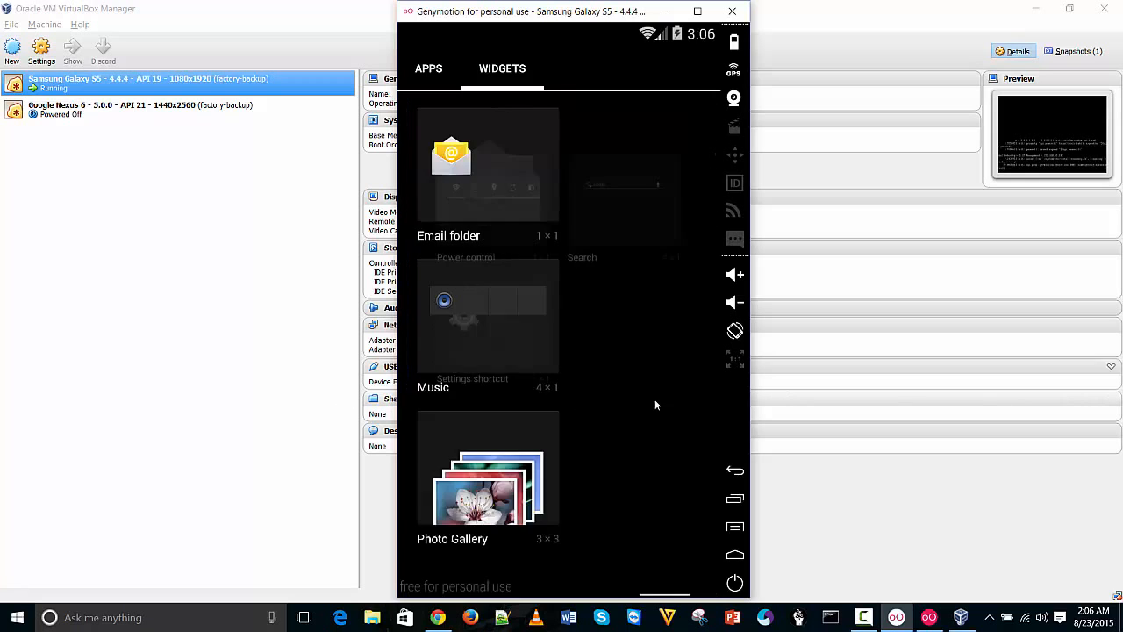
drag(567, 394, 614, 399)
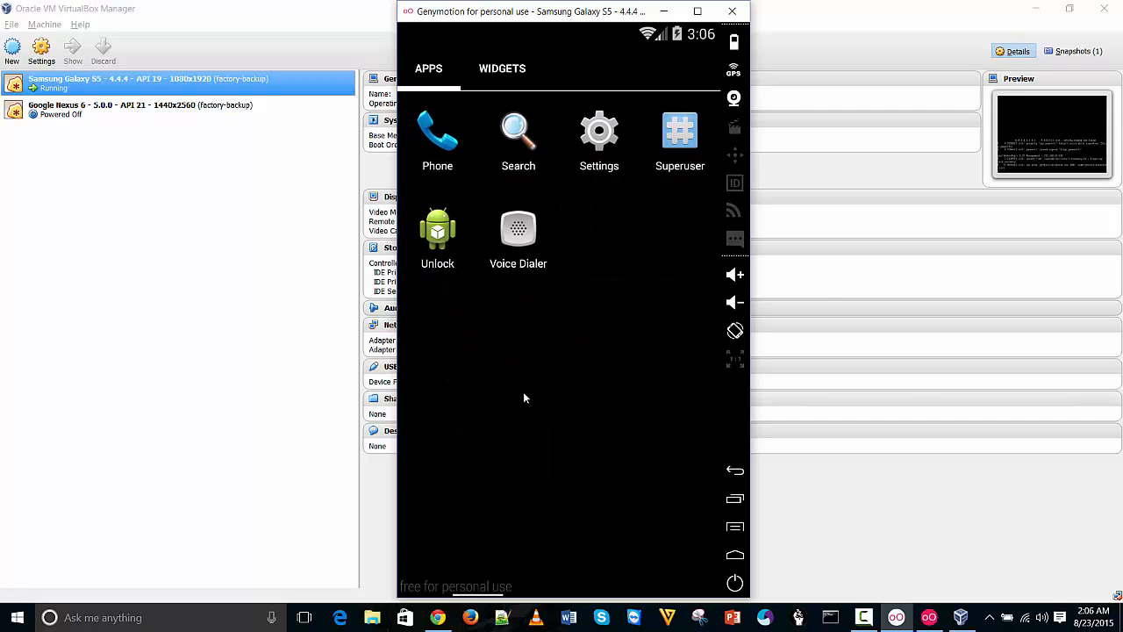
drag(514, 382, 556, 379)
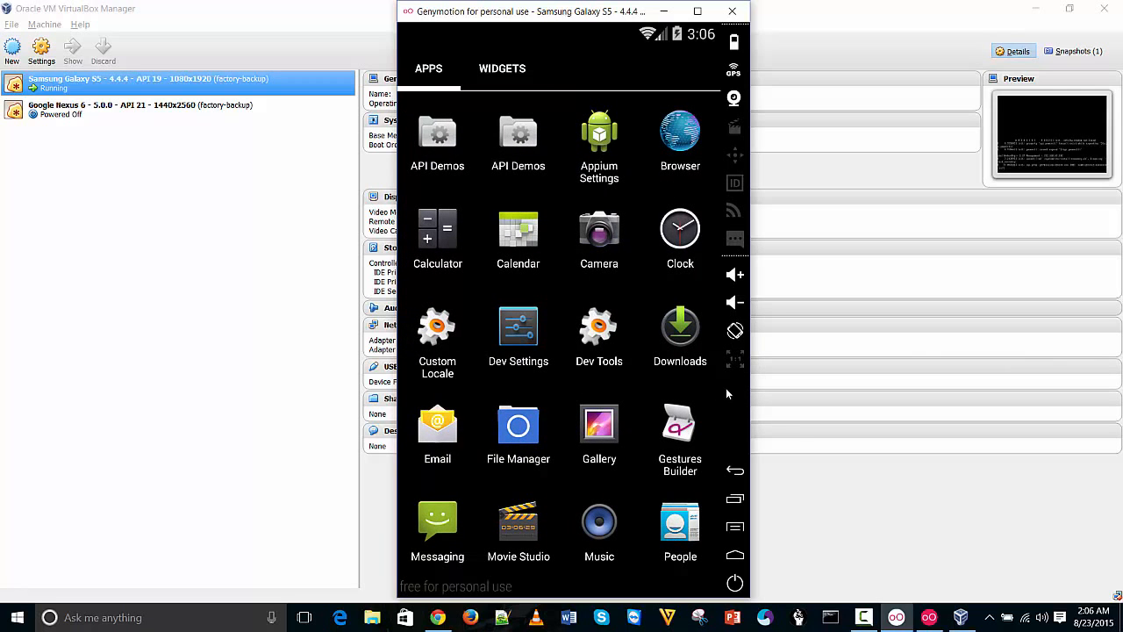
click(372, 617)
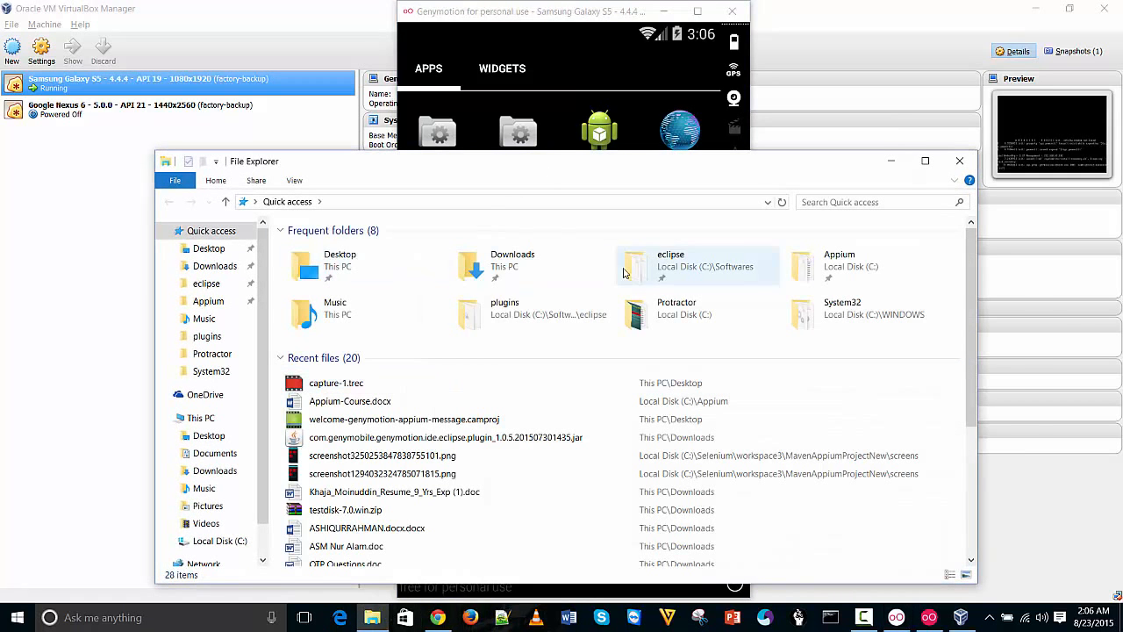
Launch Eclipse with eclipsec.exe from the eclipse folder, then minimise the File Explorer, console and emulator windows
double_click(737, 259)
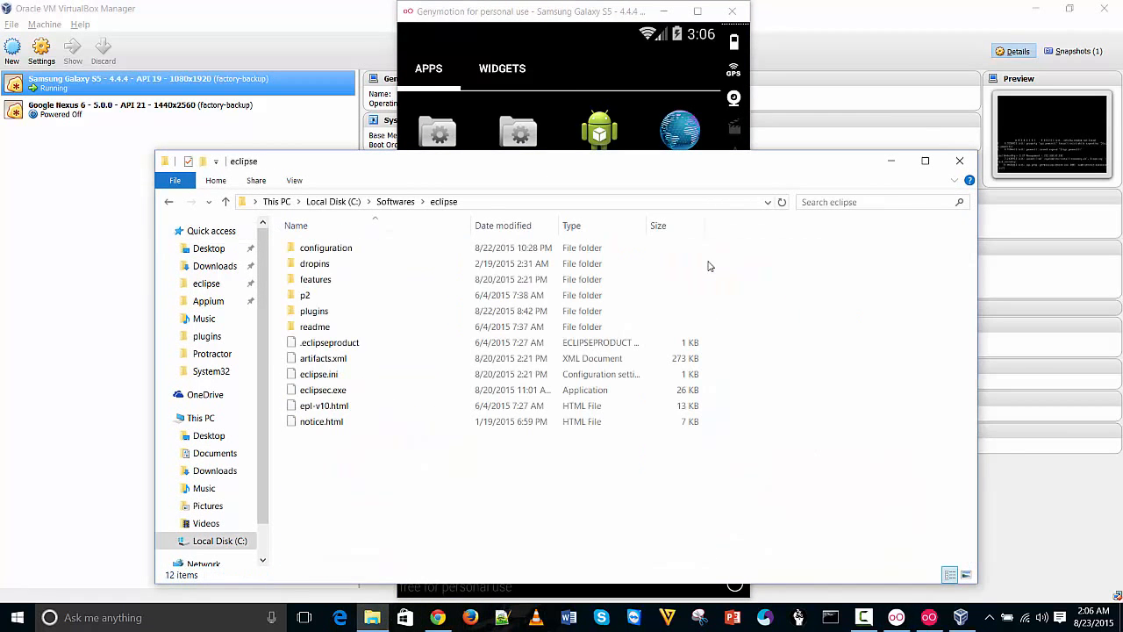
double_click(345, 395)
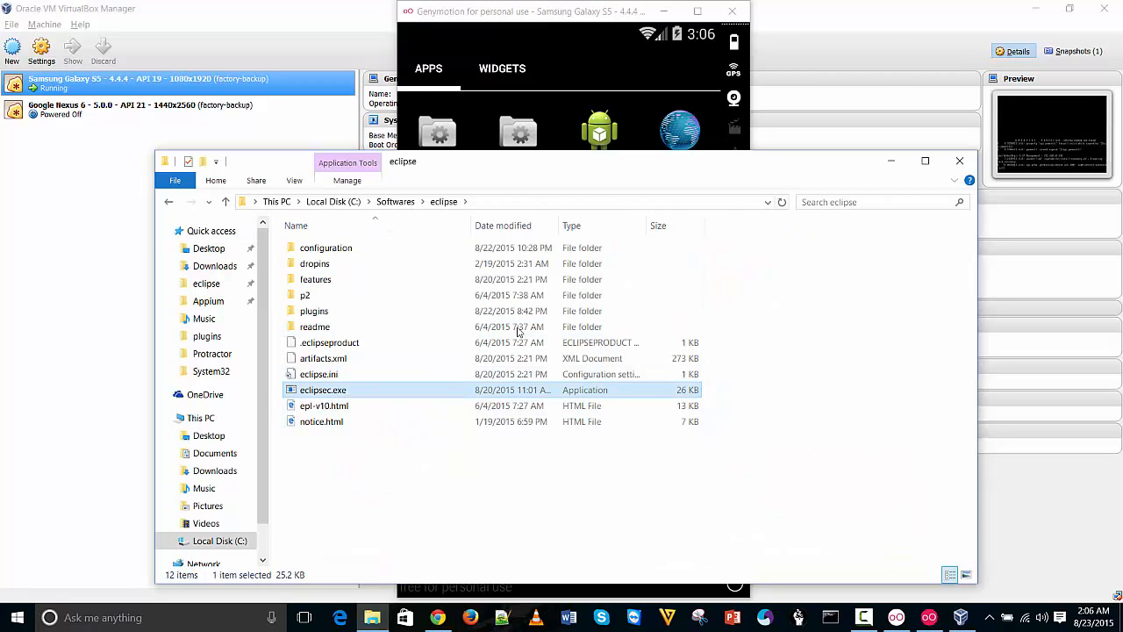
click(889, 164)
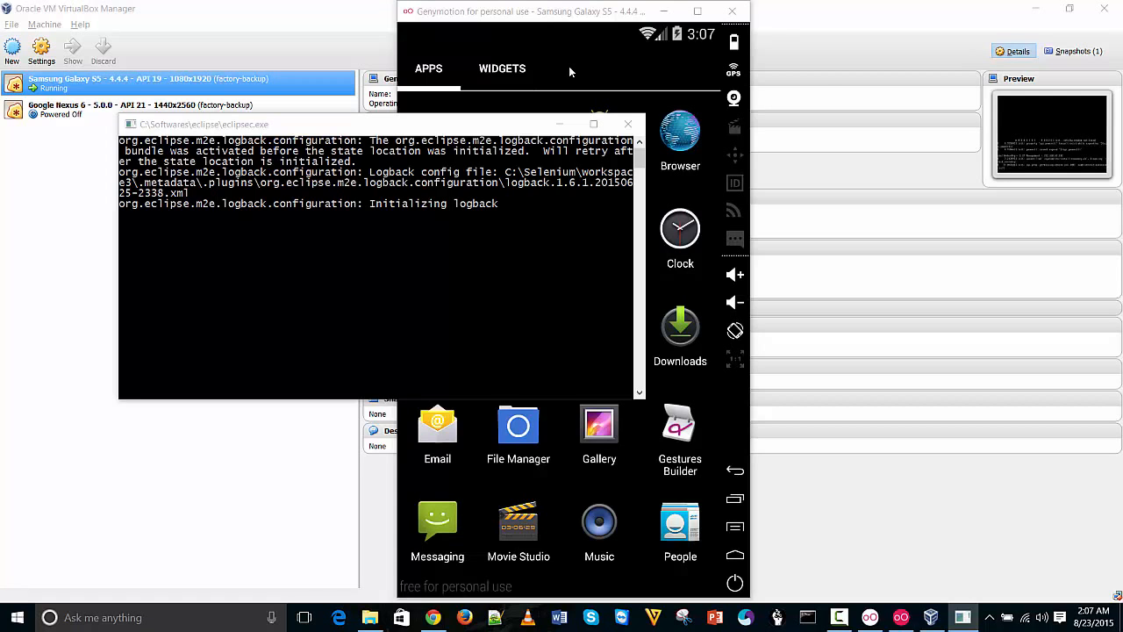
click(564, 121)
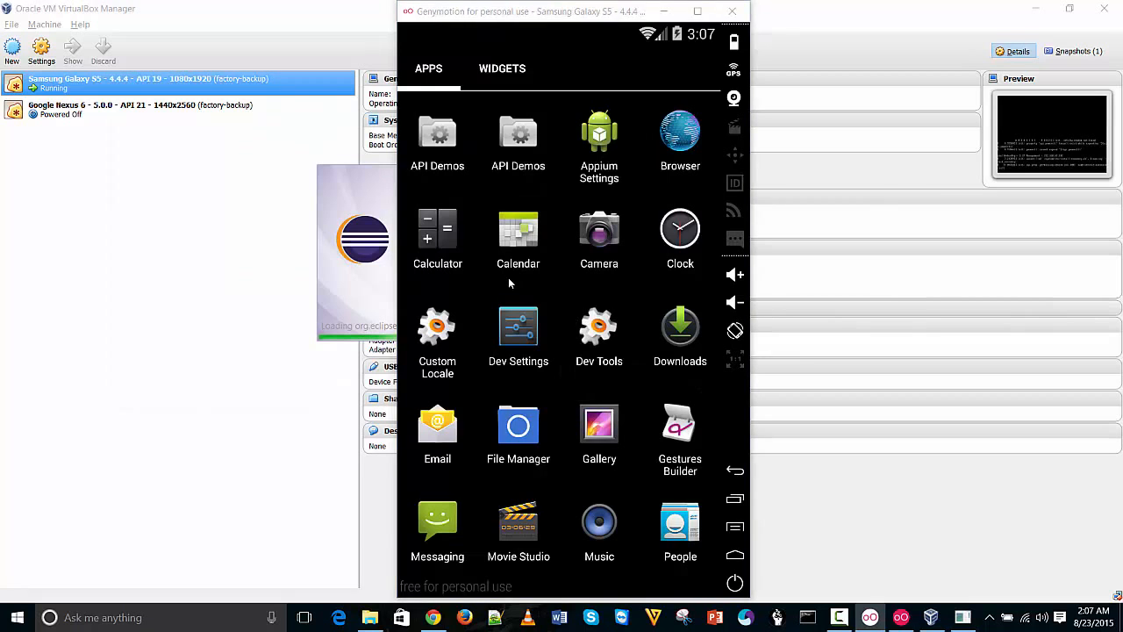
click(675, 13)
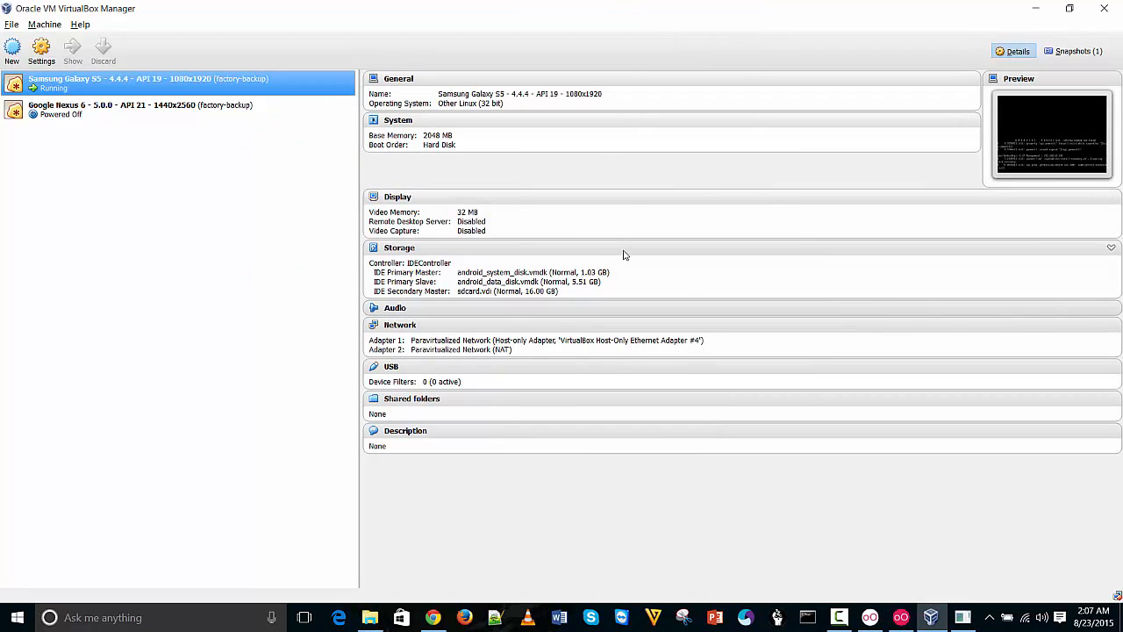
click(962, 618)
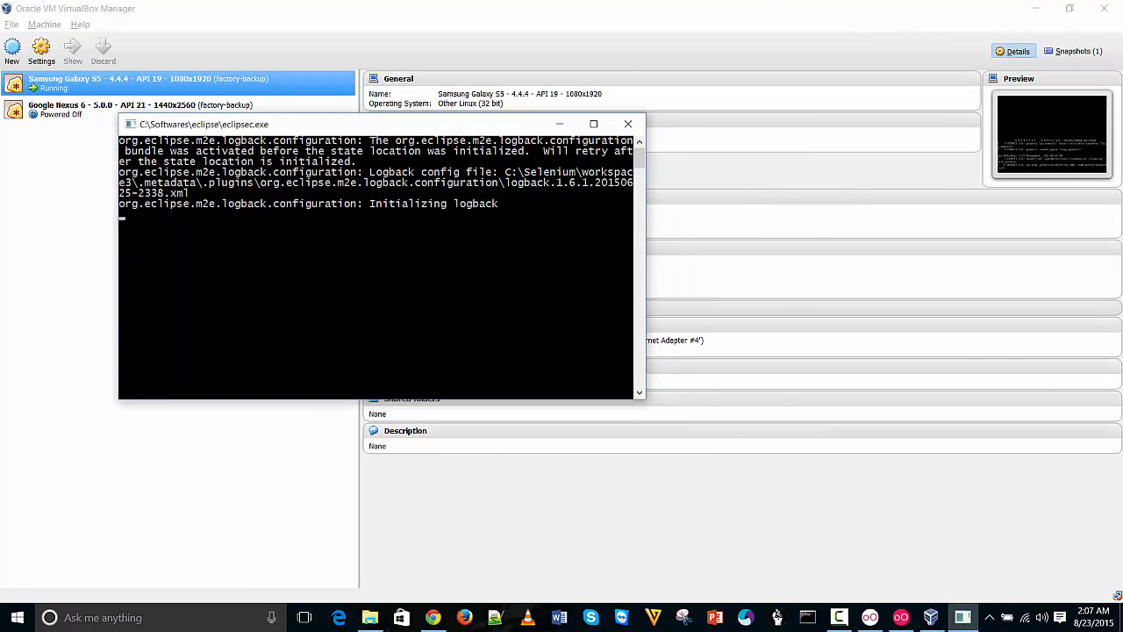
click(963, 618)
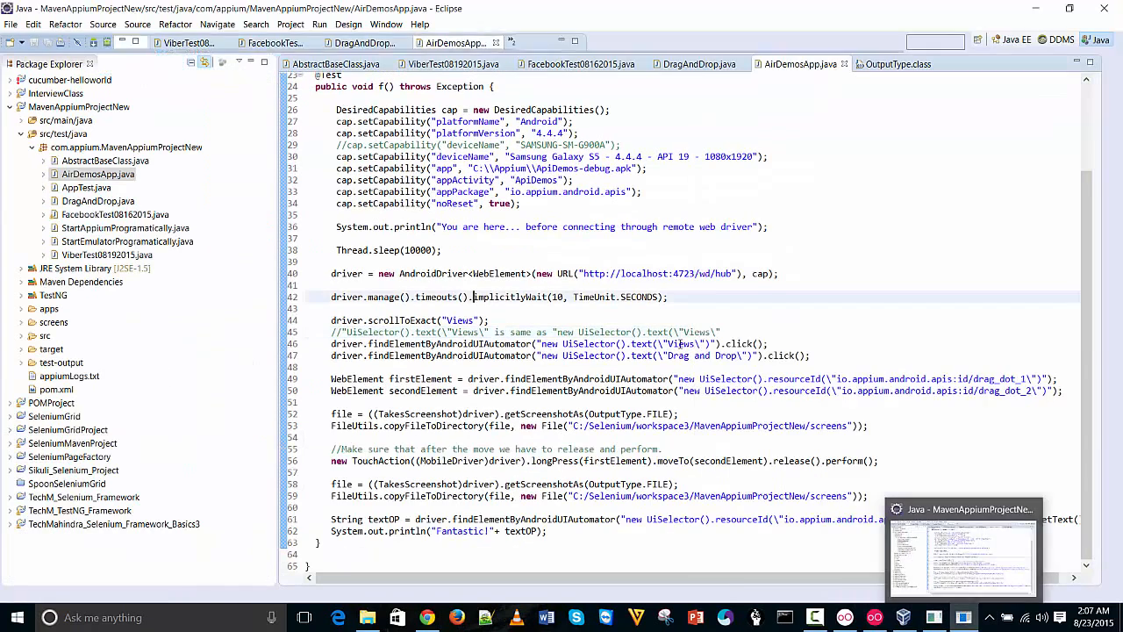
Review the platformName, platformVersion, appActivity, appPackage and app path capability lines in AirDemosApp.java
click(827, 237)
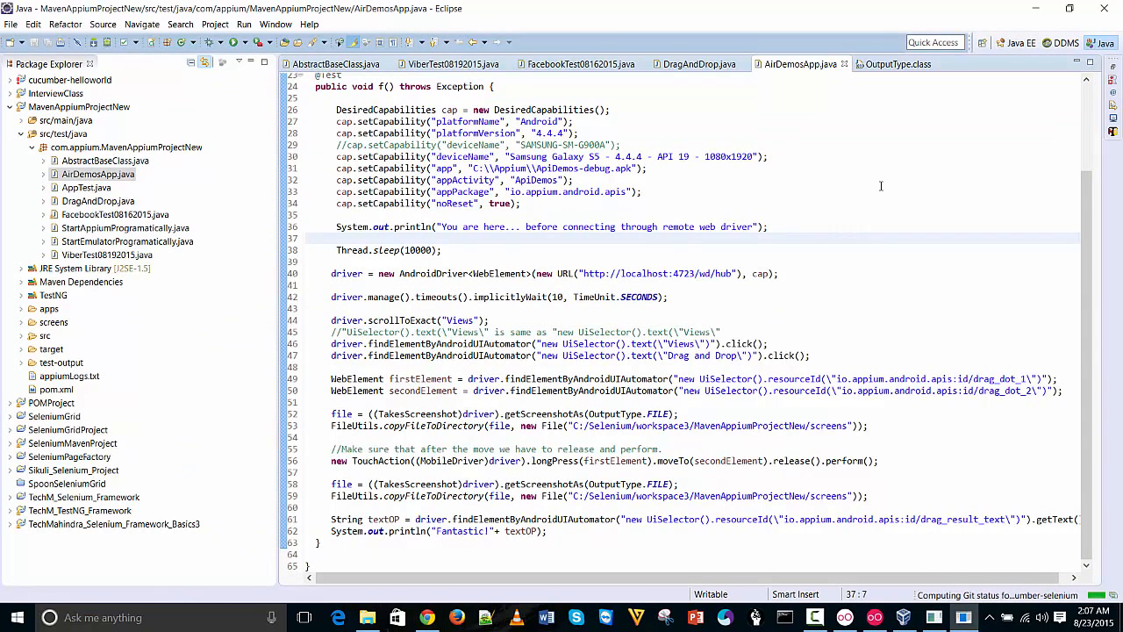
click(880, 188)
click(796, 216)
click(874, 180)
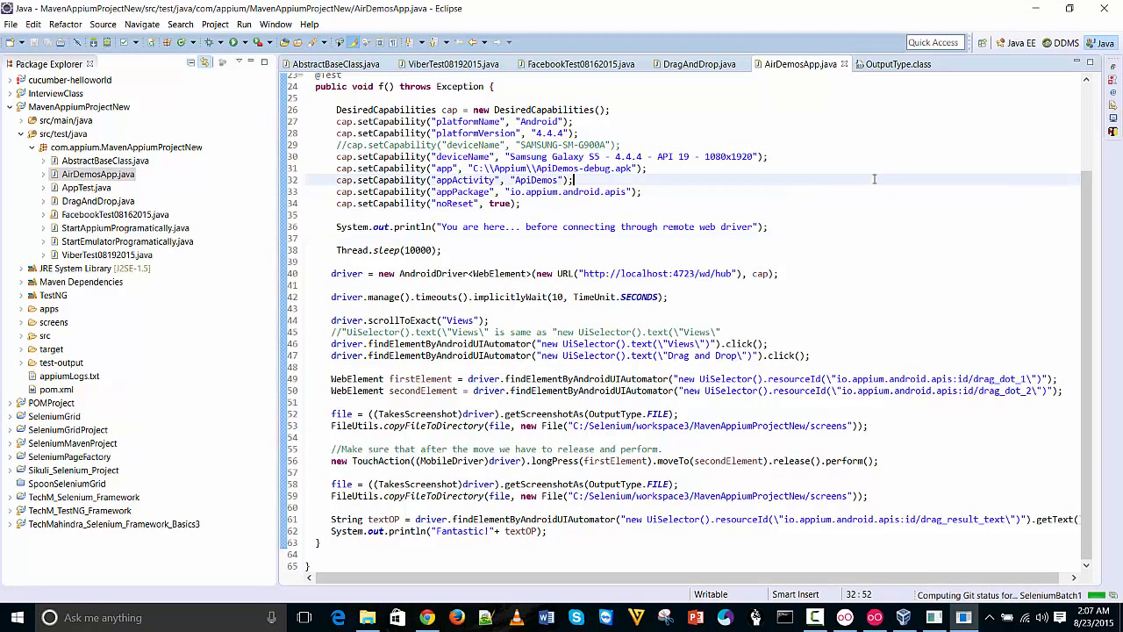
click(895, 132)
click(867, 119)
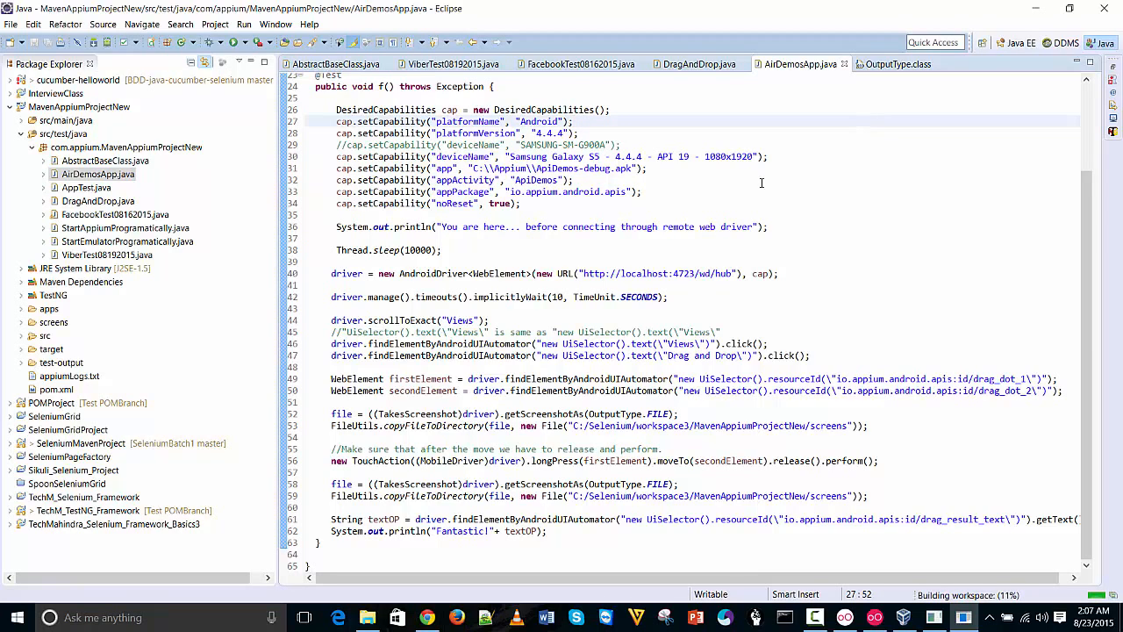
click(612, 165)
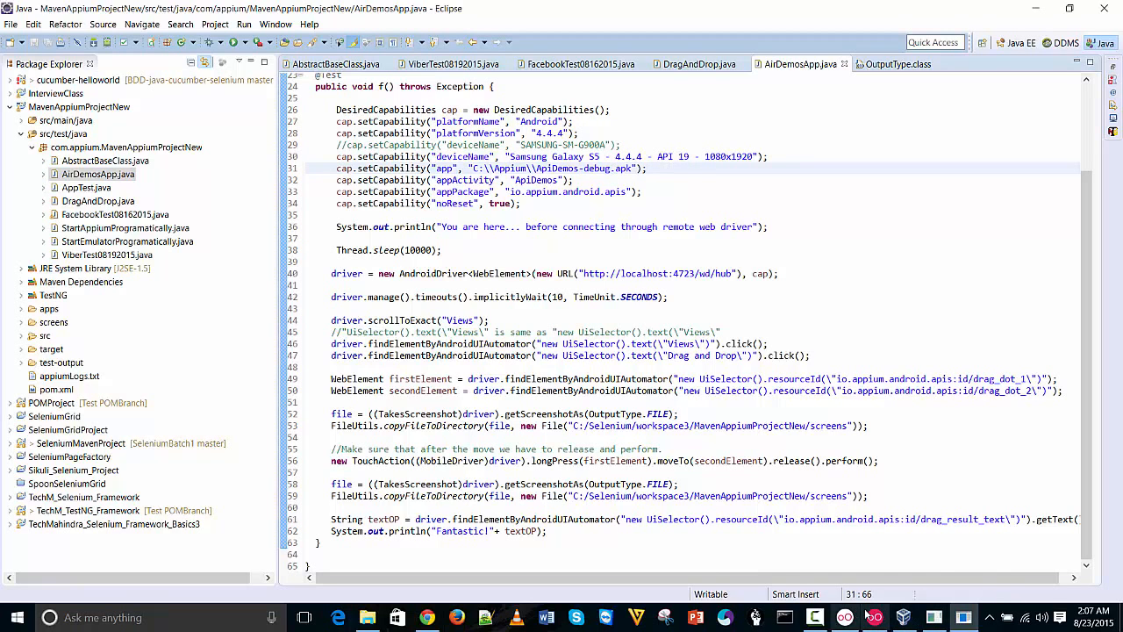
Switch to the emulator and back, then dismiss the Android SDK error message
click(844, 617)
click(790, 484)
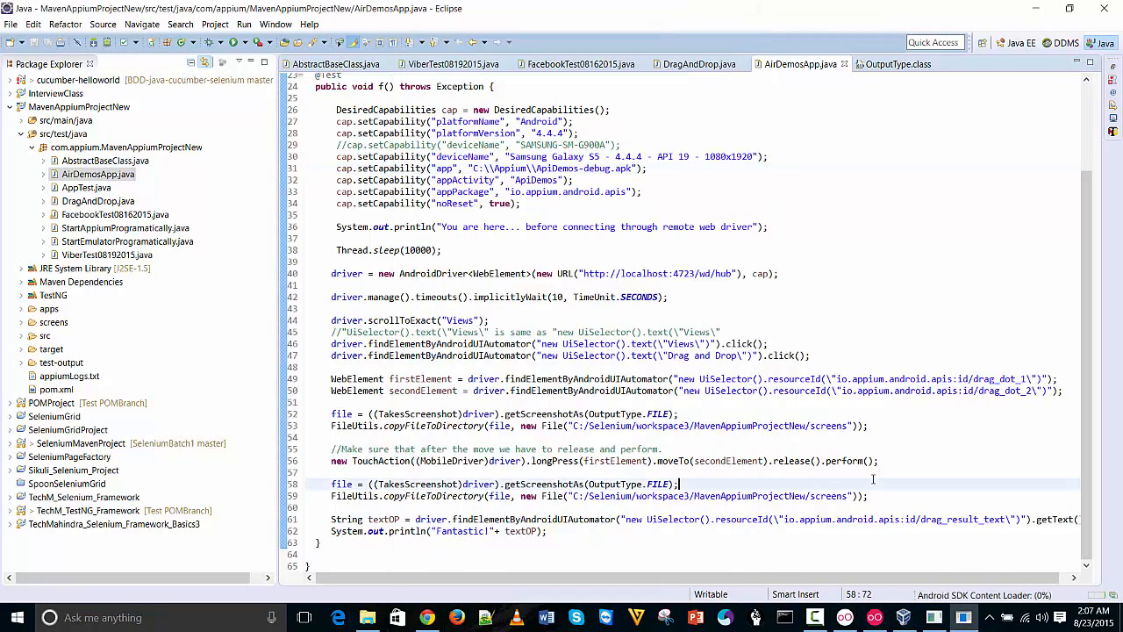
click(875, 617)
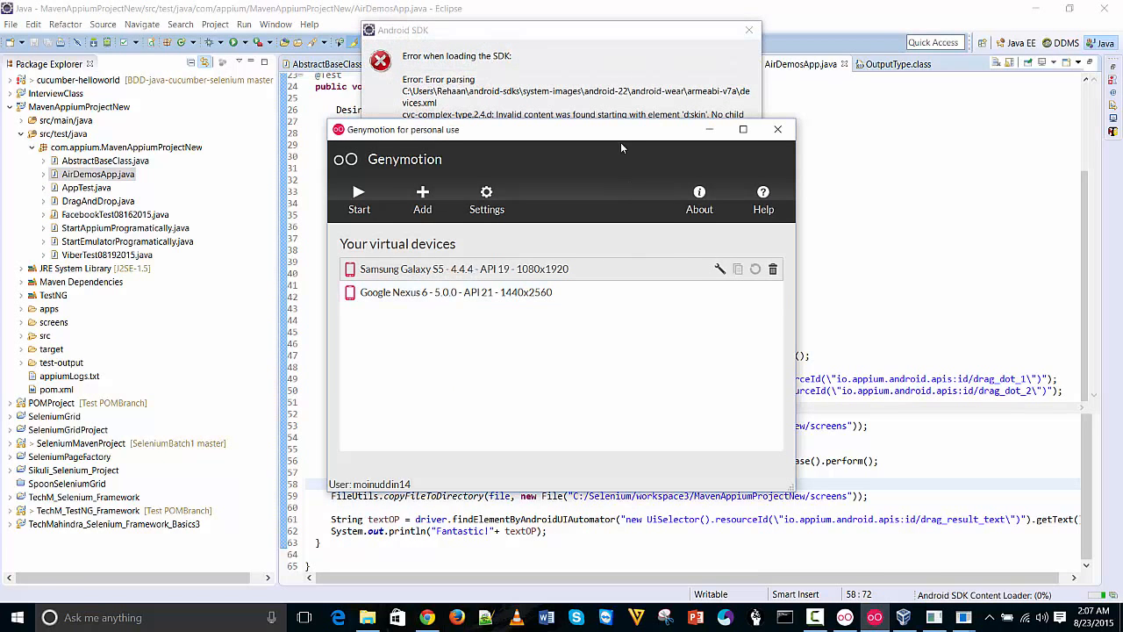
click(715, 420)
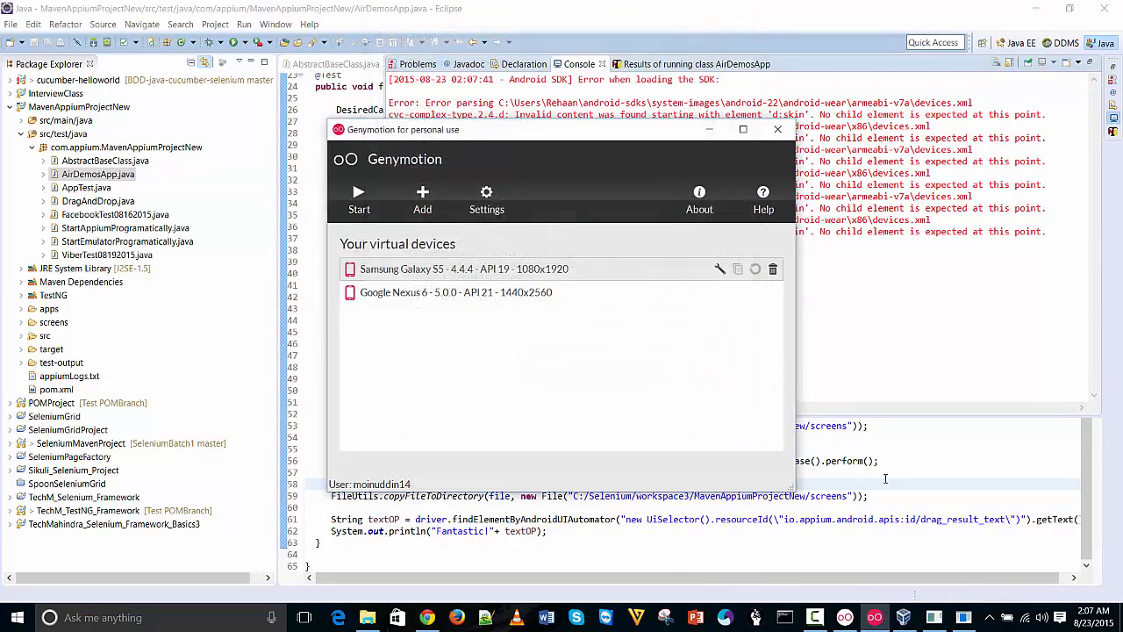
Check the noReset, appPackage and ApiDemos app path lines, then scroll back to the class declaration
click(791, 198)
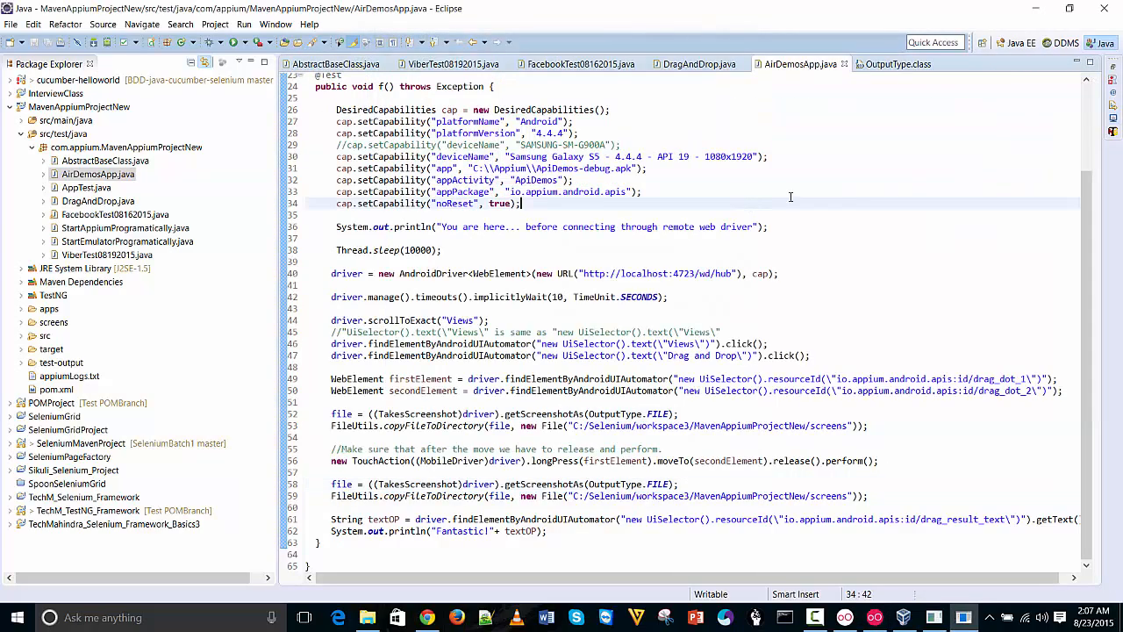
click(865, 192)
mouse_move(1086, 213)
mouse_down()
mouse_move(1079, 130)
mouse_move(1085, 202)
mouse_up()
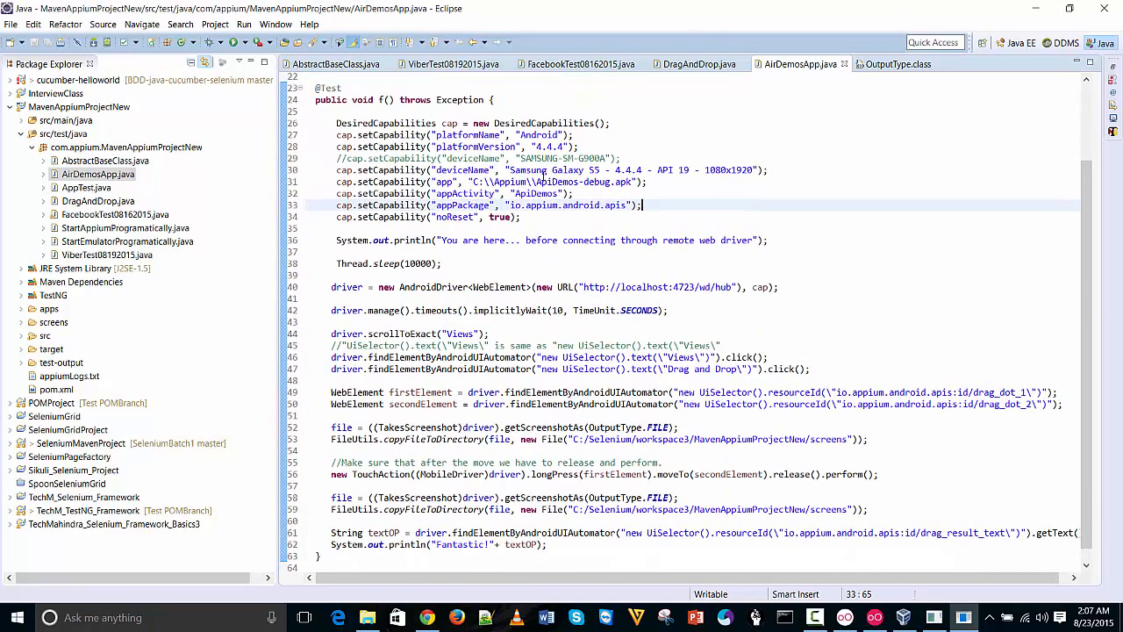
drag(536, 182, 578, 181)
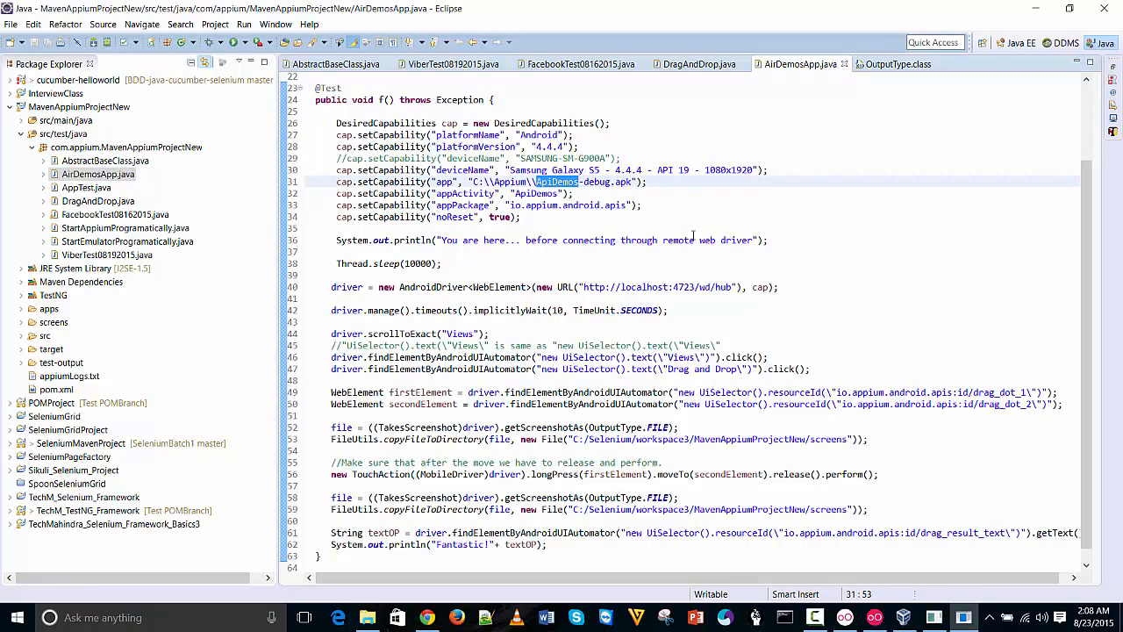
click(759, 249)
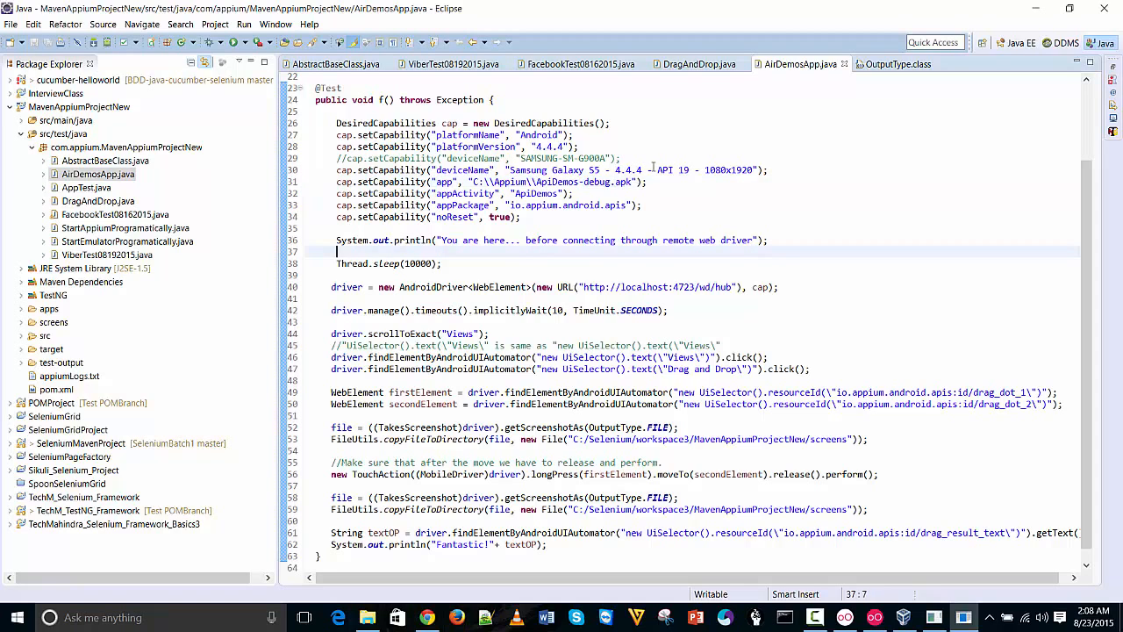
click(877, 297)
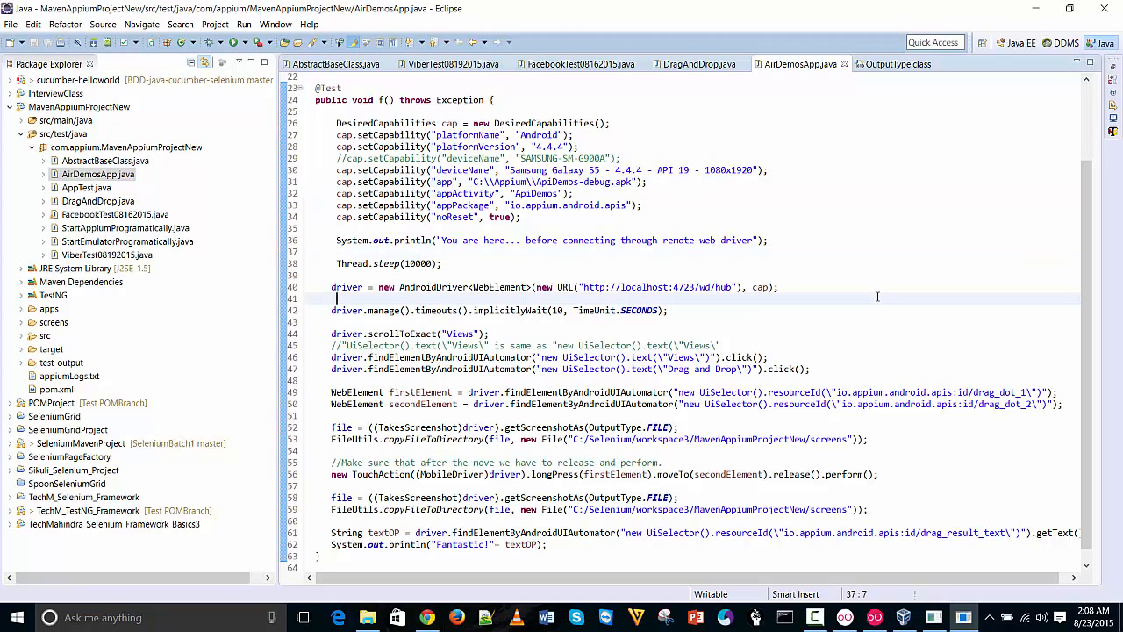
scroll(1088, 351, down, 1)
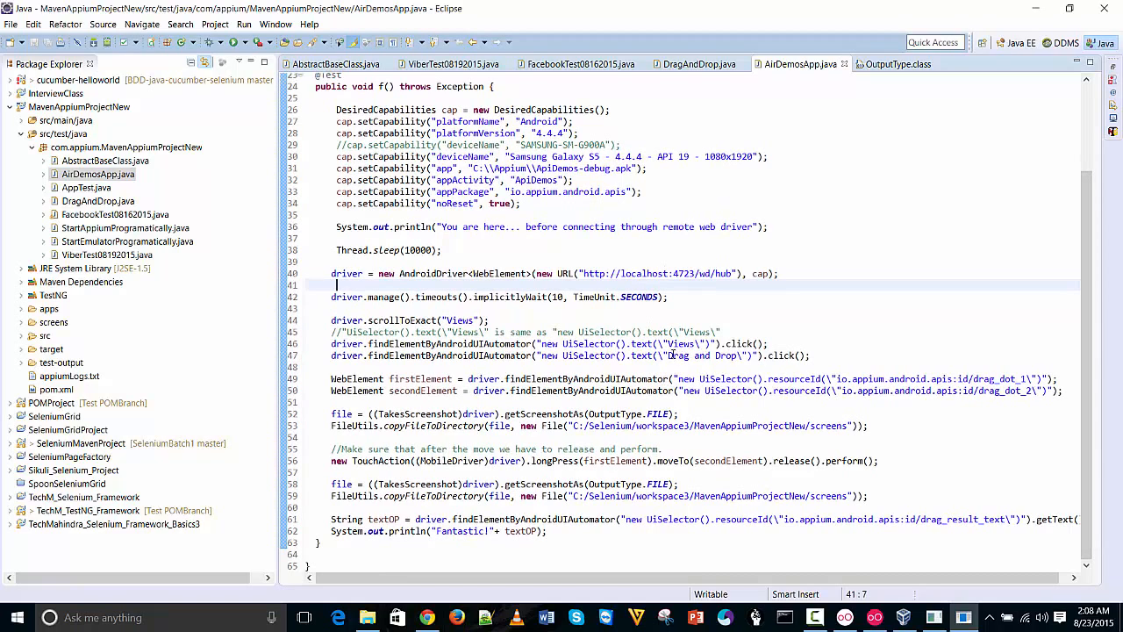
click(897, 312)
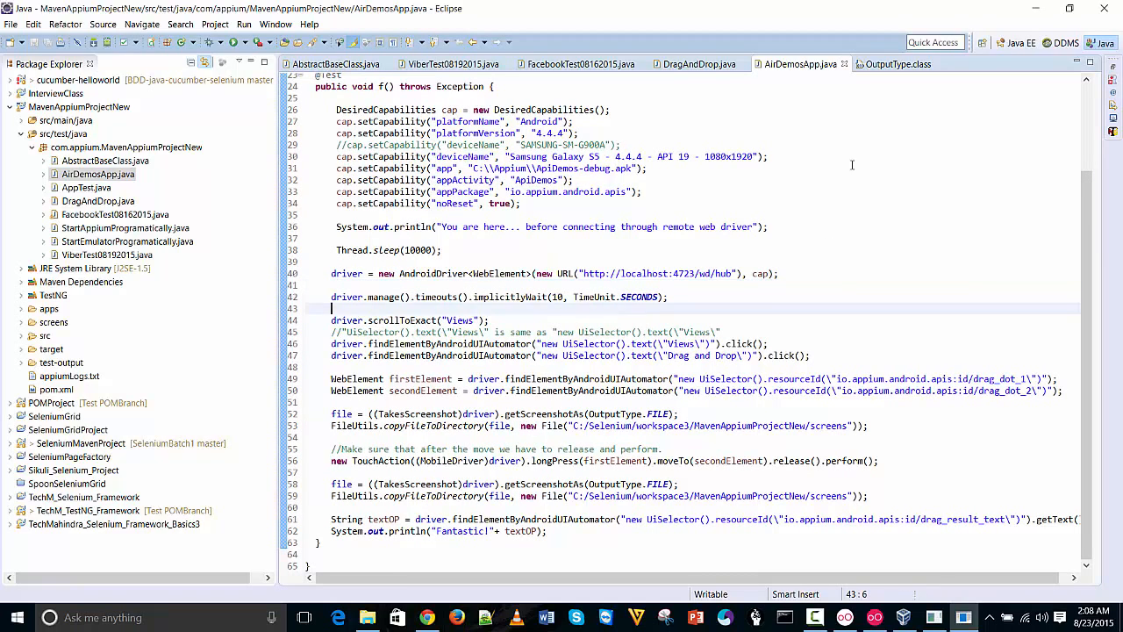
click(852, 165)
drag(1085, 226, 1010, 146)
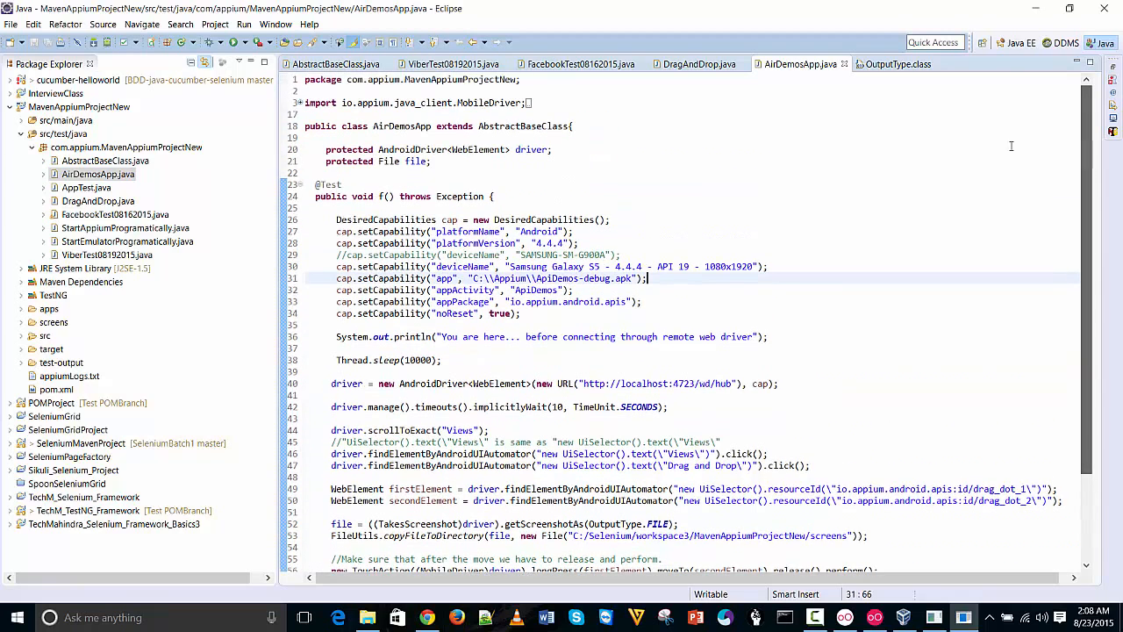
click(845, 161)
click(641, 124)
Run AirDemosApp as a TestNG test from the editor's context menu
right_click(641, 124)
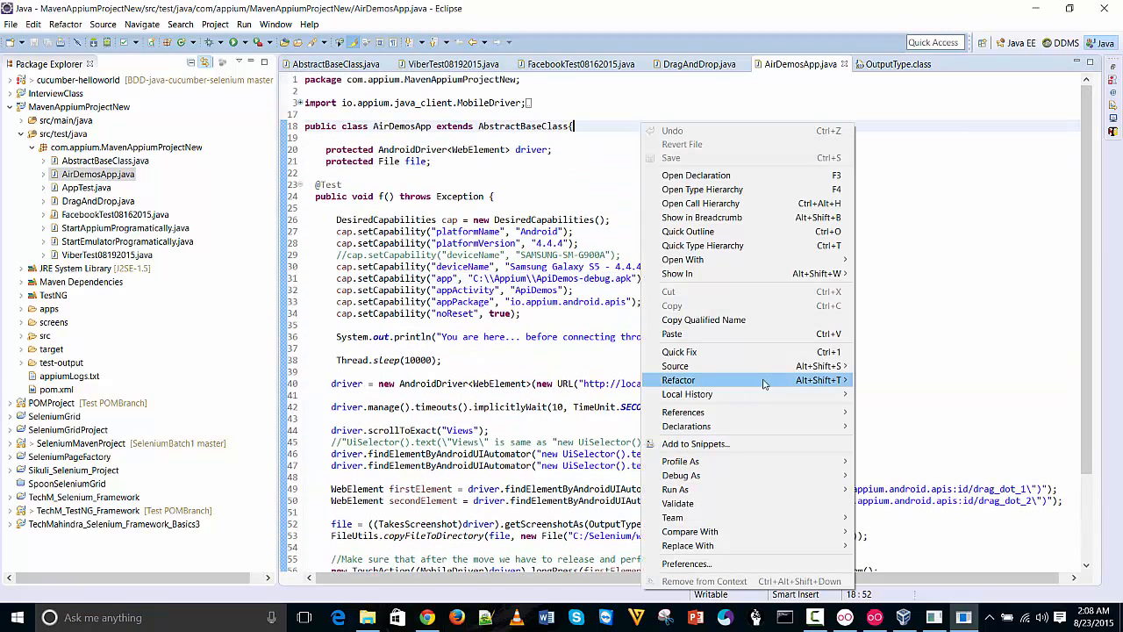
mouse_move(693, 492)
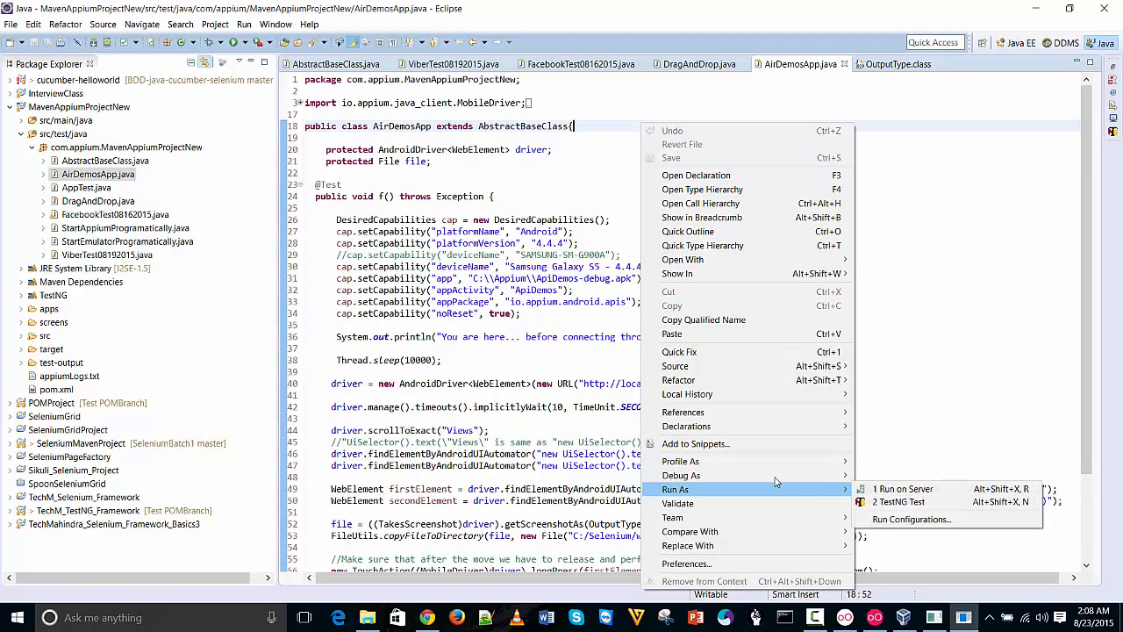
click(928, 502)
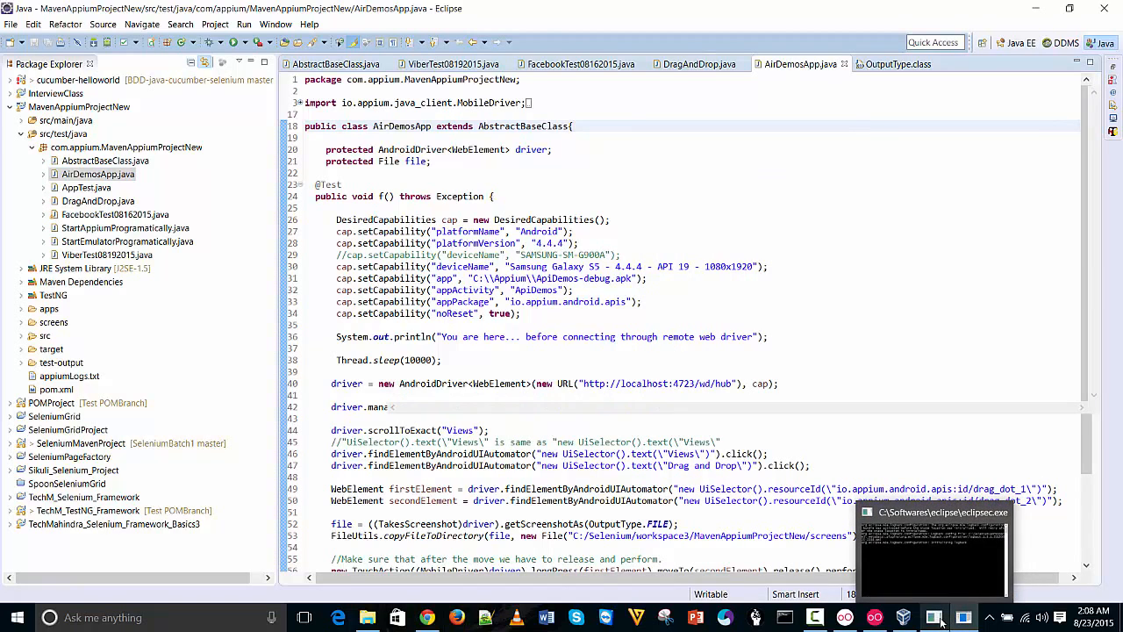
Move the emulator window to the left edge and close the console overlay to return to the code
mouse_move(900, 619)
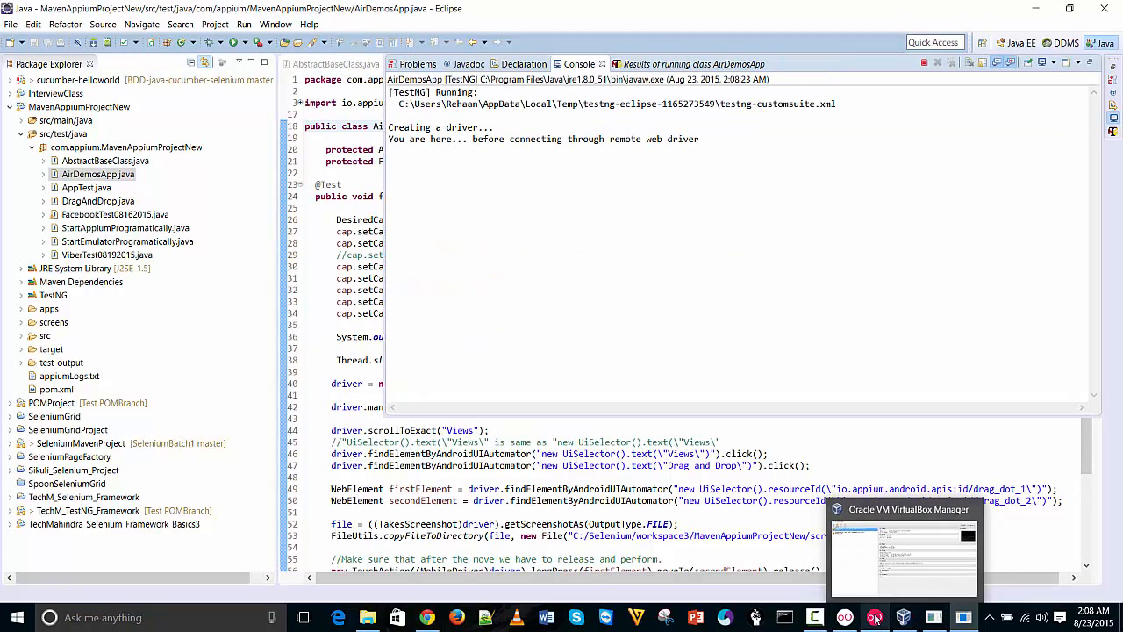
click(841, 567)
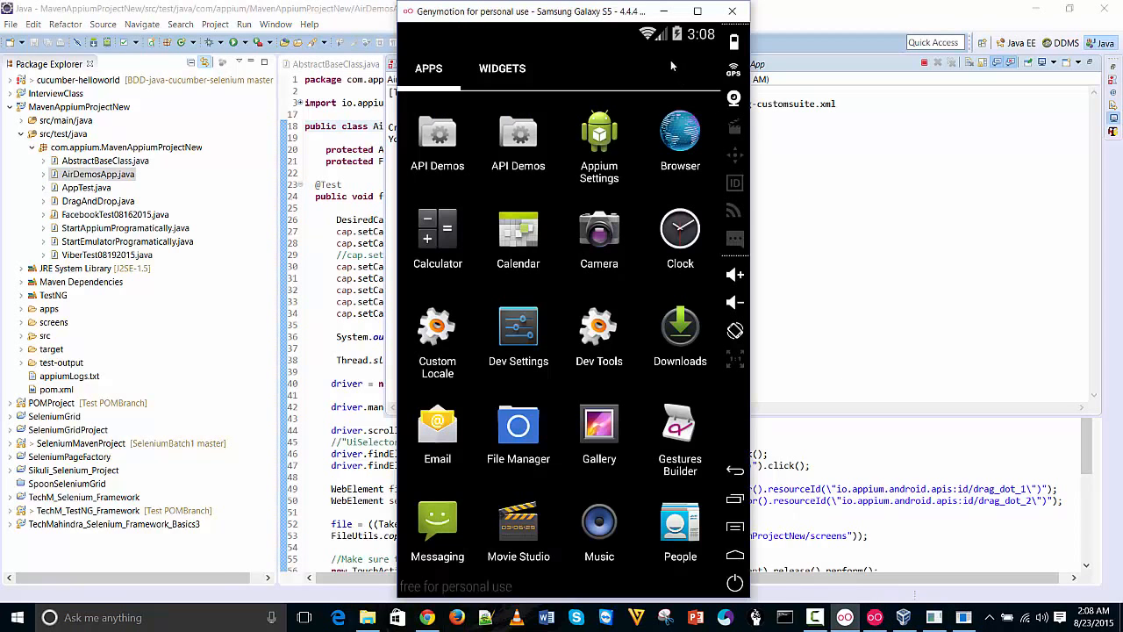
drag(617, 12, 354, 4)
double_click(354, 6)
drag(630, 14, 246, 18)
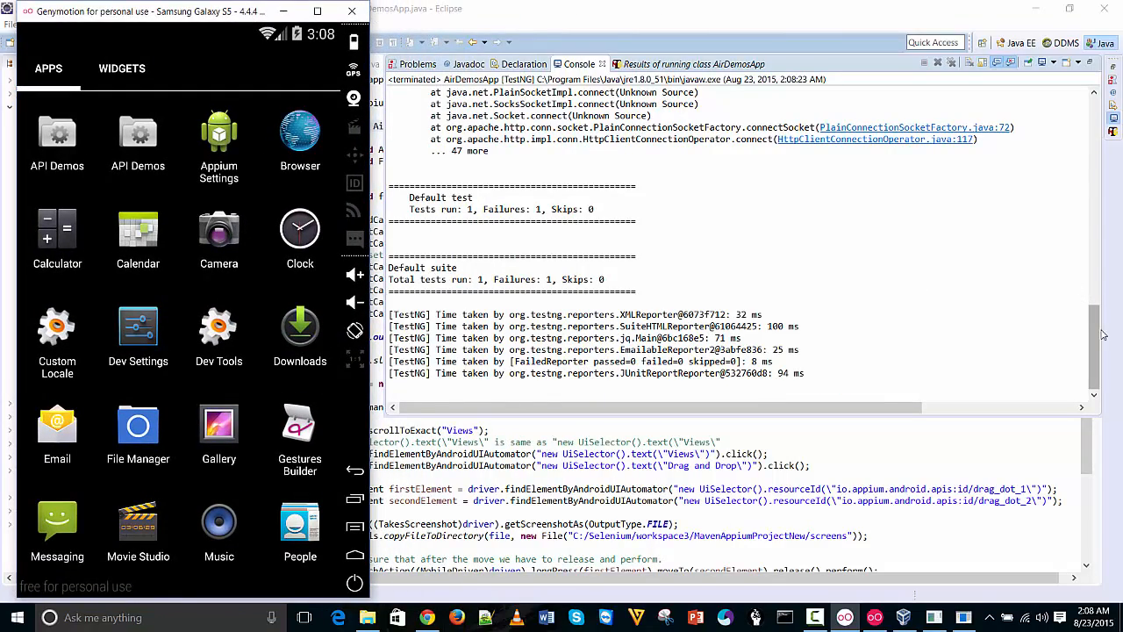
drag(1098, 332, 1035, 107)
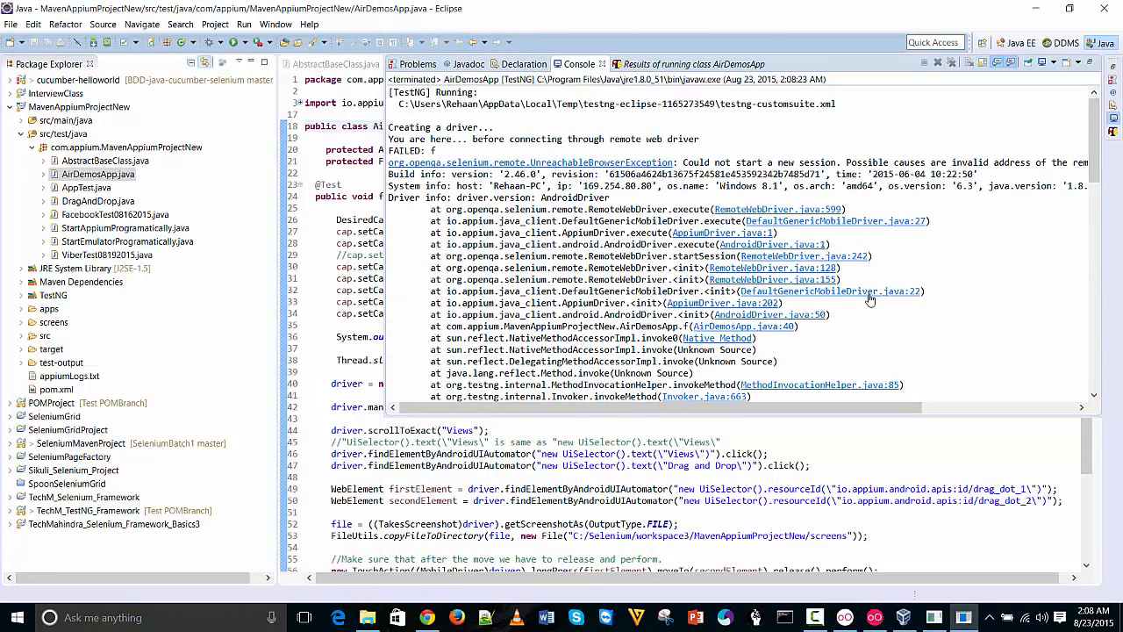
click(825, 457)
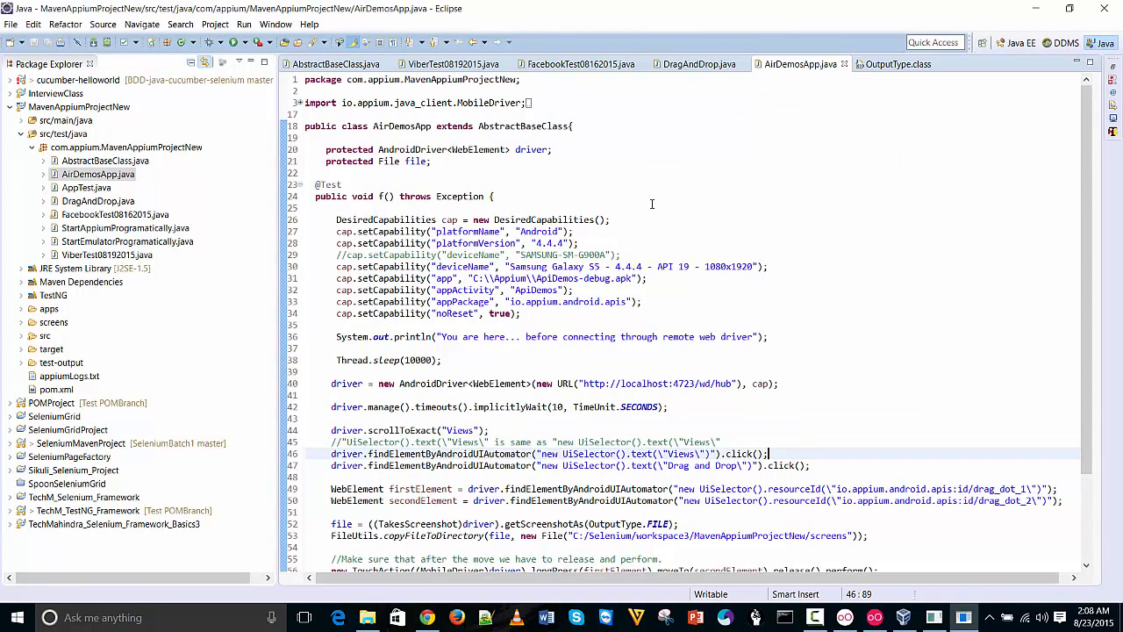
right_click(651, 208)
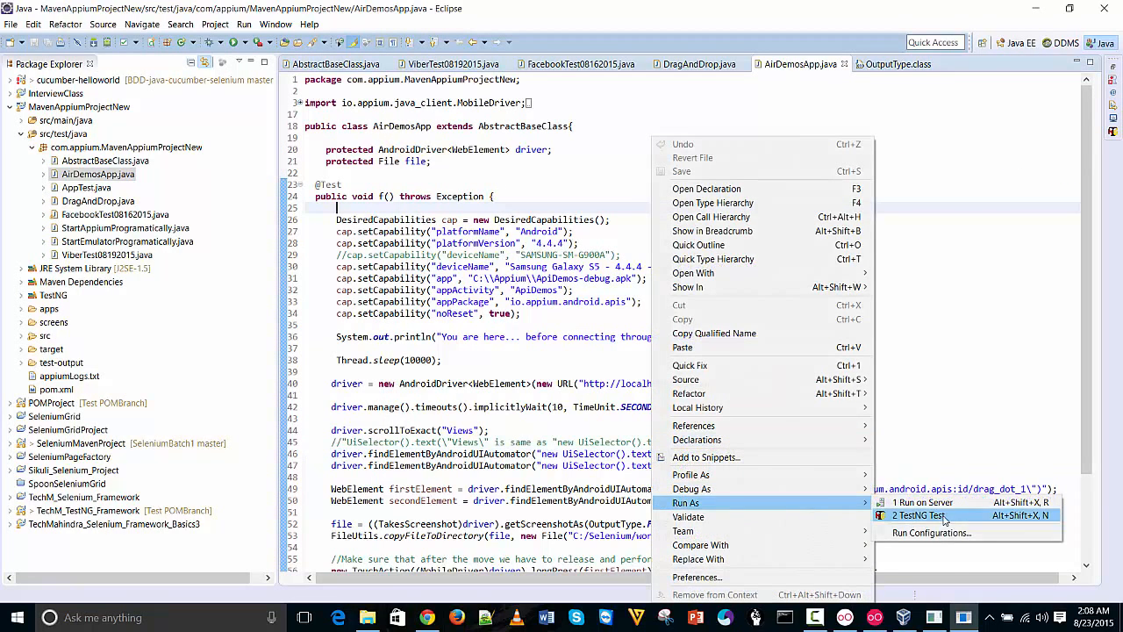
Rerun AirDemosApp via Run As > 2 TestNG Test and return to line 50 of the code
click(880, 515)
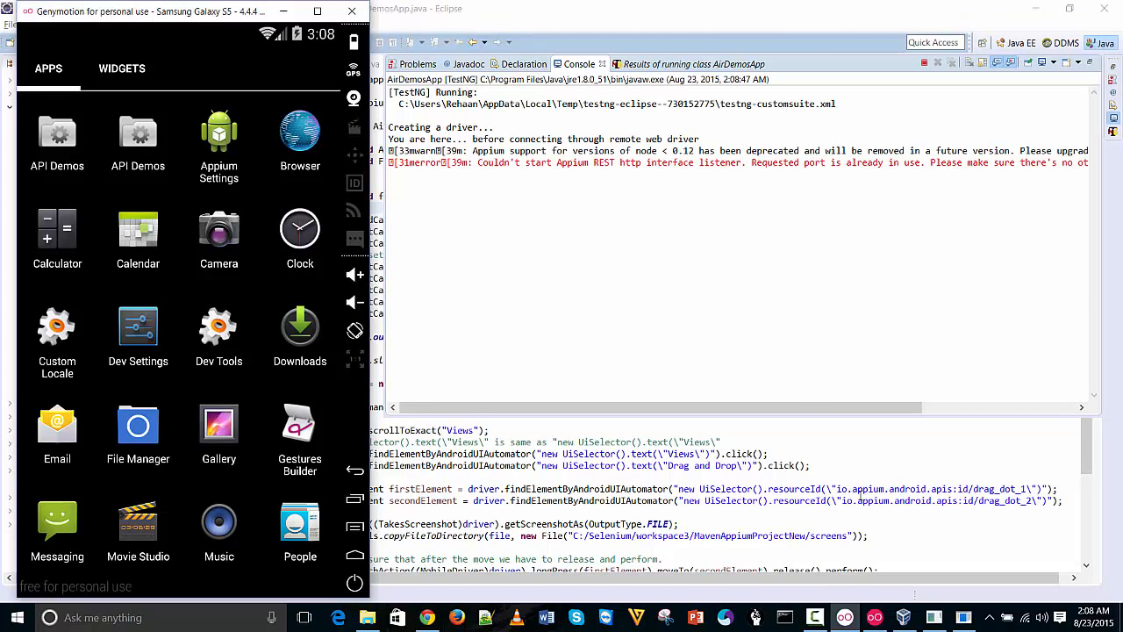
click(861, 499)
click(985, 500)
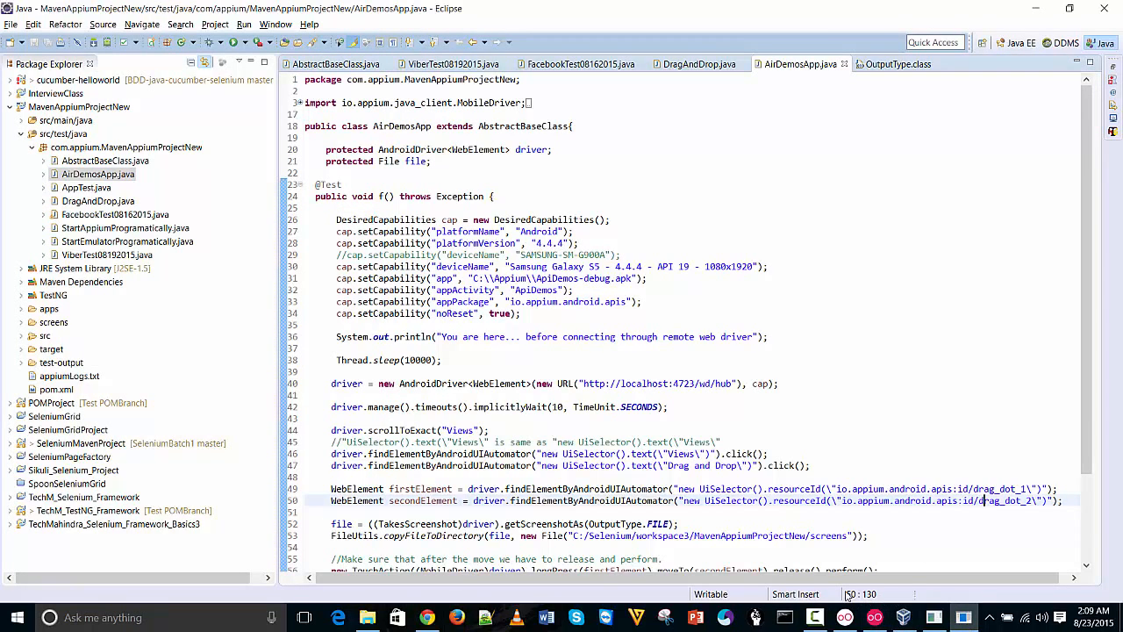
Run taskkill /F /IM node.exe in Command Prompt, then minimise the prompt window
click(785, 617)
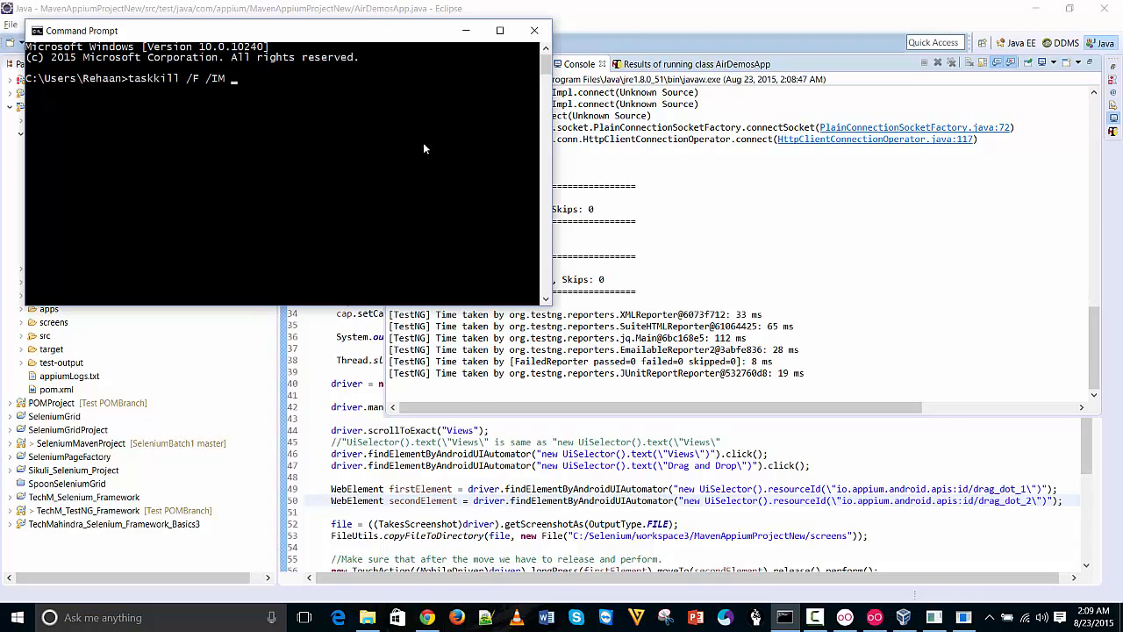
text(e.exe)
key(Return)
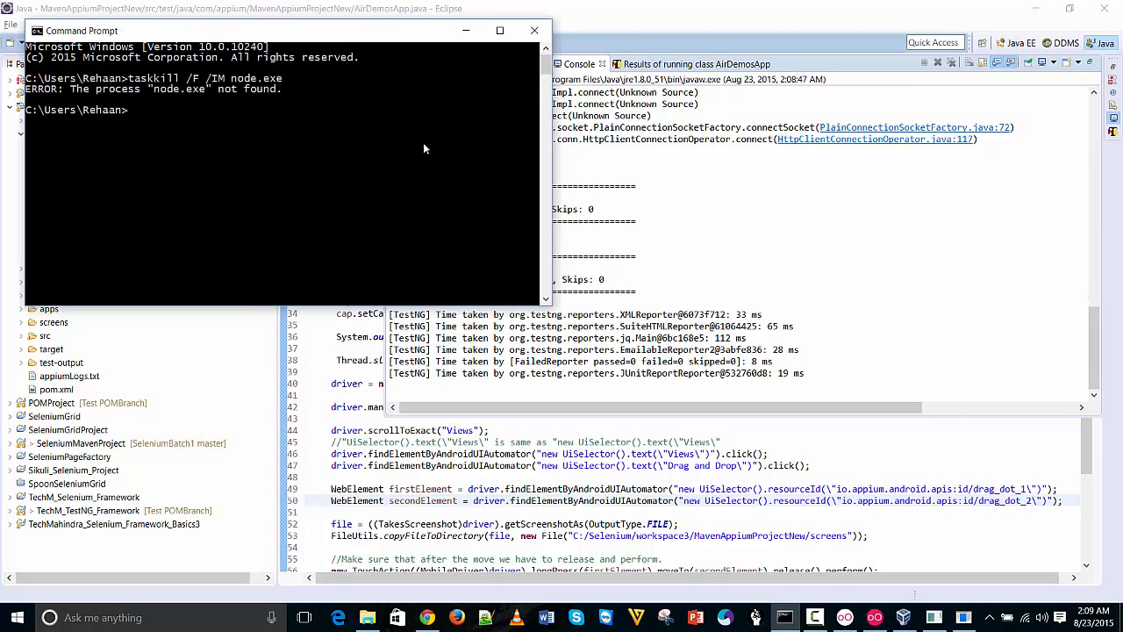
click(507, 33)
drag(534, 10, 534, 3)
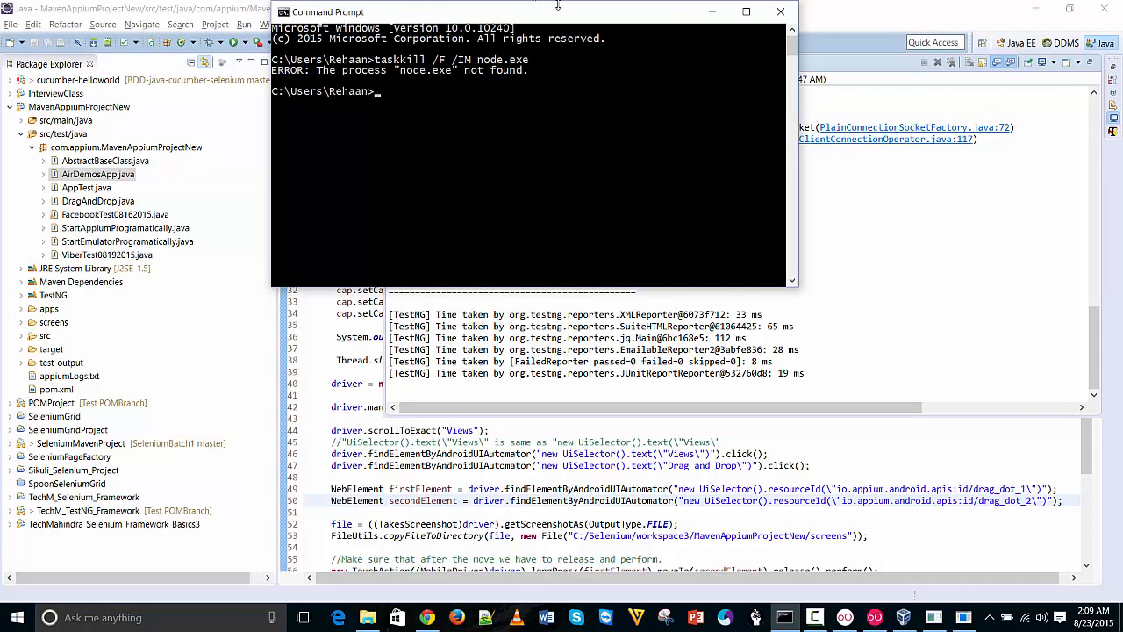
click(784, 617)
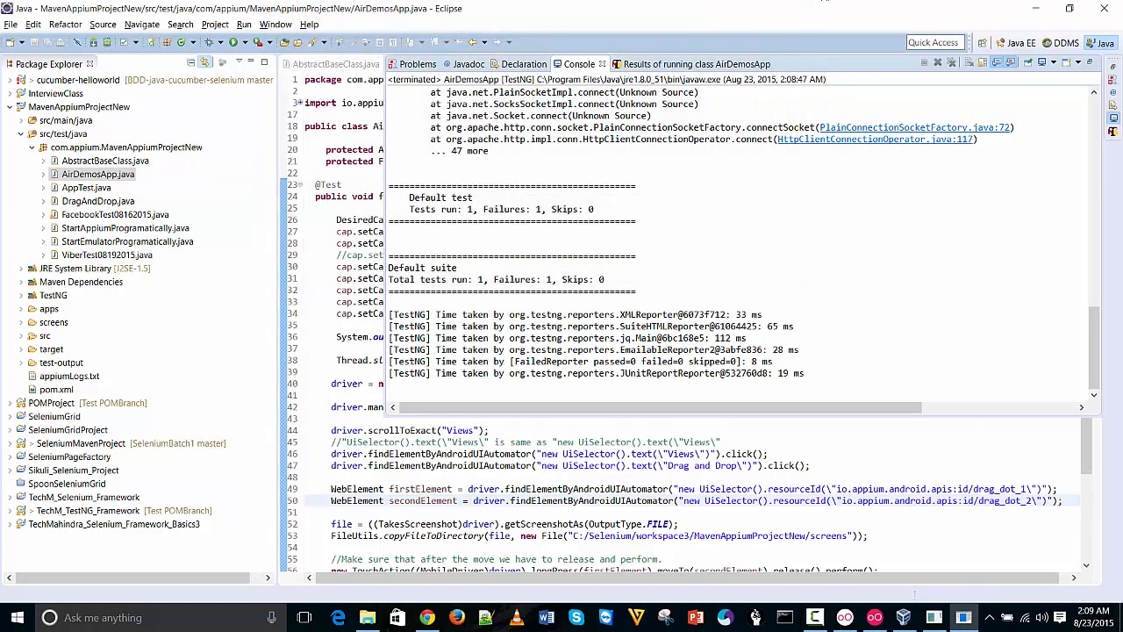
Lock the taskbar and open Task Manager from the taskbar menu
right_click(988, 629)
click(990, 599)
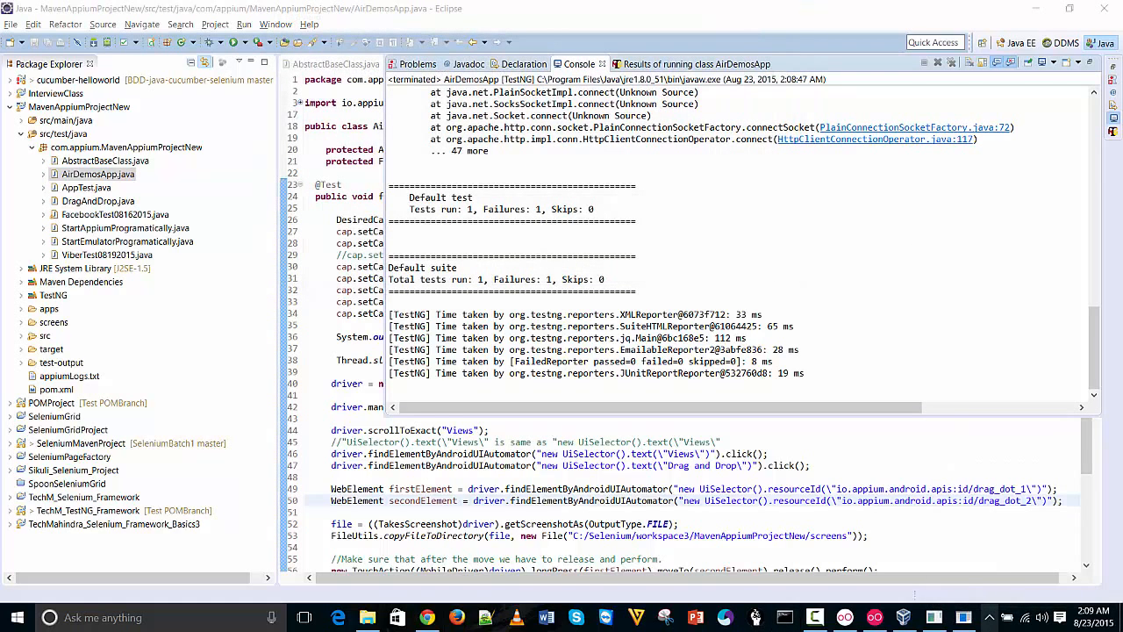
right_click(988, 617)
click(999, 583)
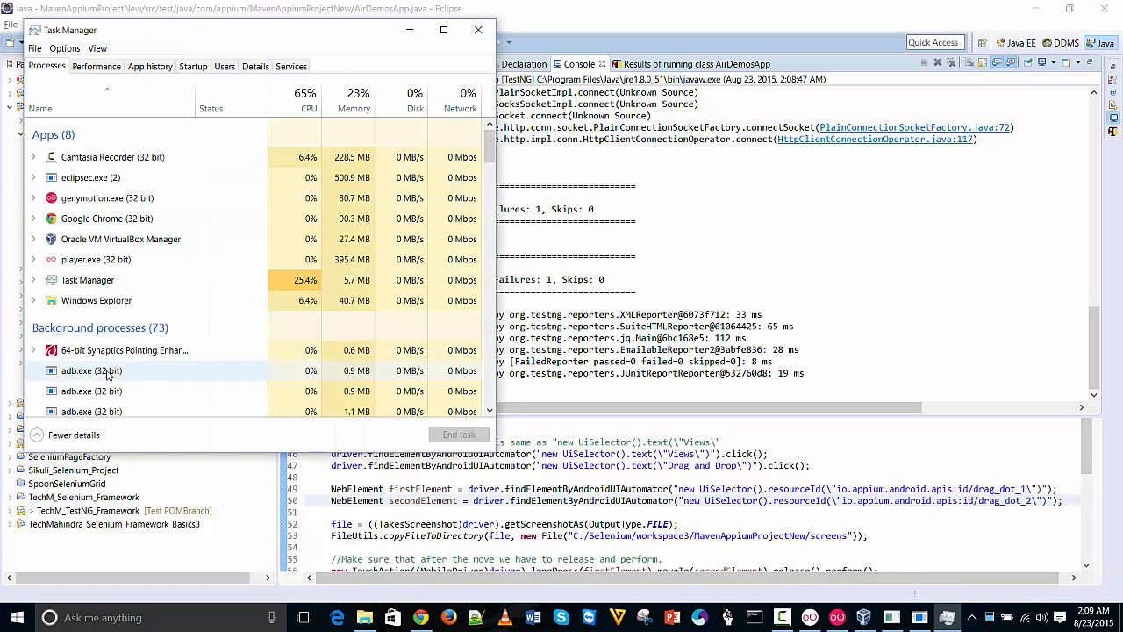
End the adb.exe process repeatedly through its End task option
right_click(110, 371)
click(110, 377)
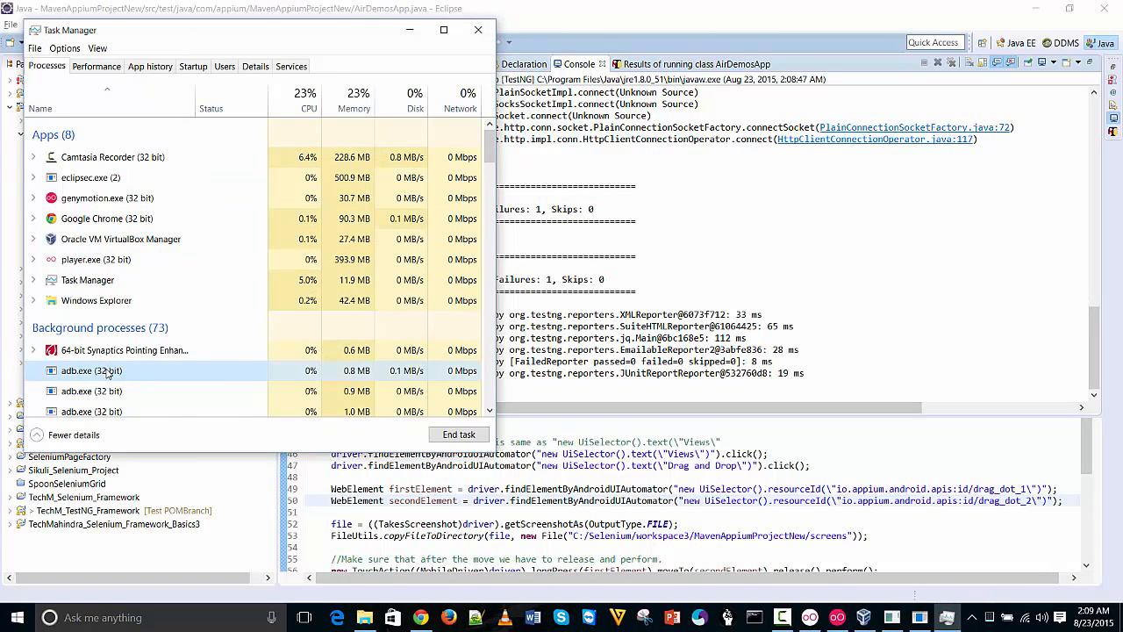
right_click(110, 371)
click(119, 377)
right_click(118, 372)
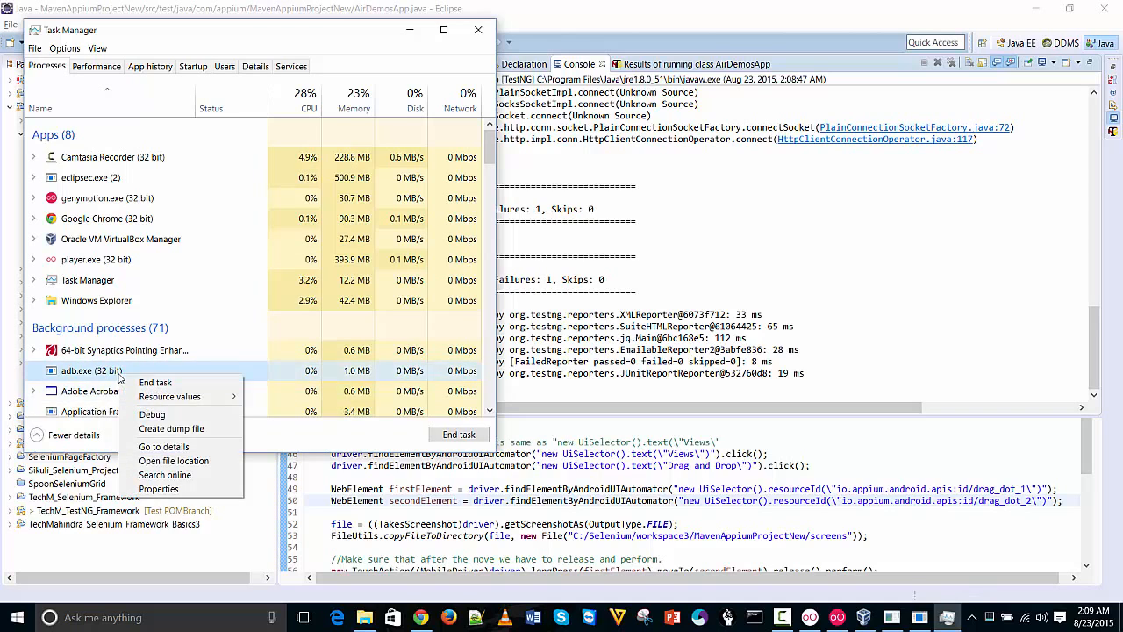
click(132, 379)
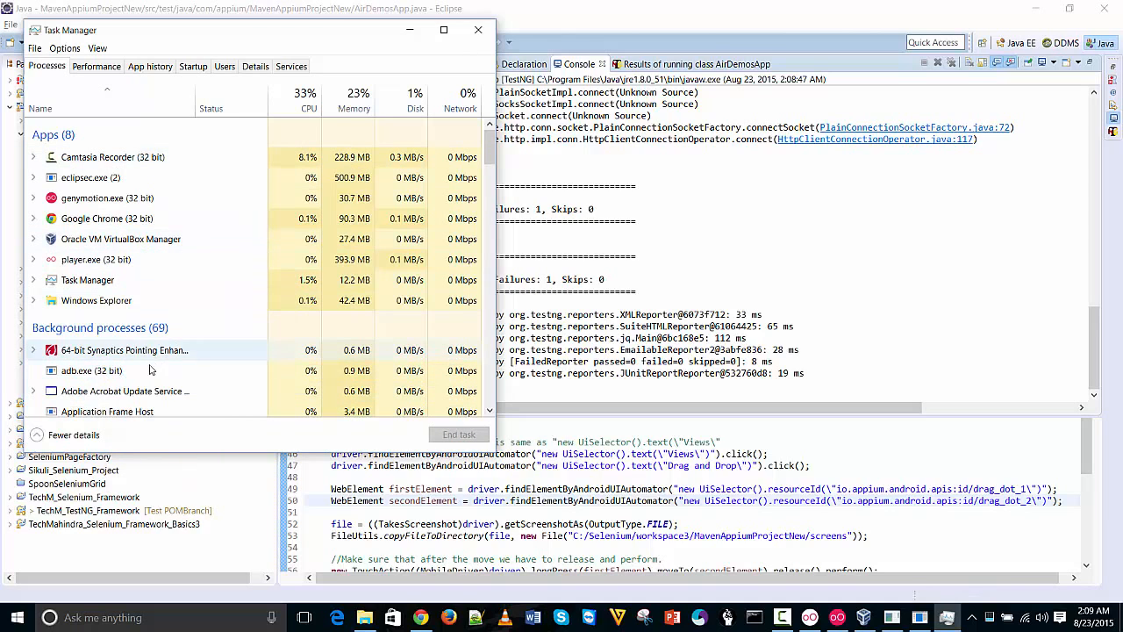
right_click(140, 372)
click(154, 380)
right_click(195, 372)
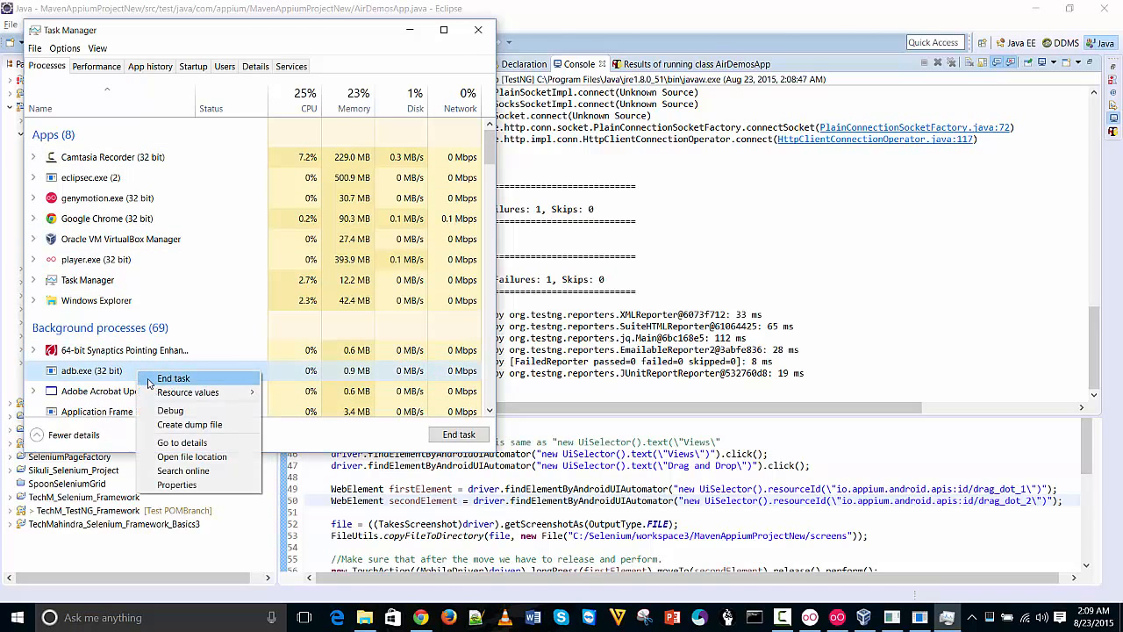
click(215, 378)
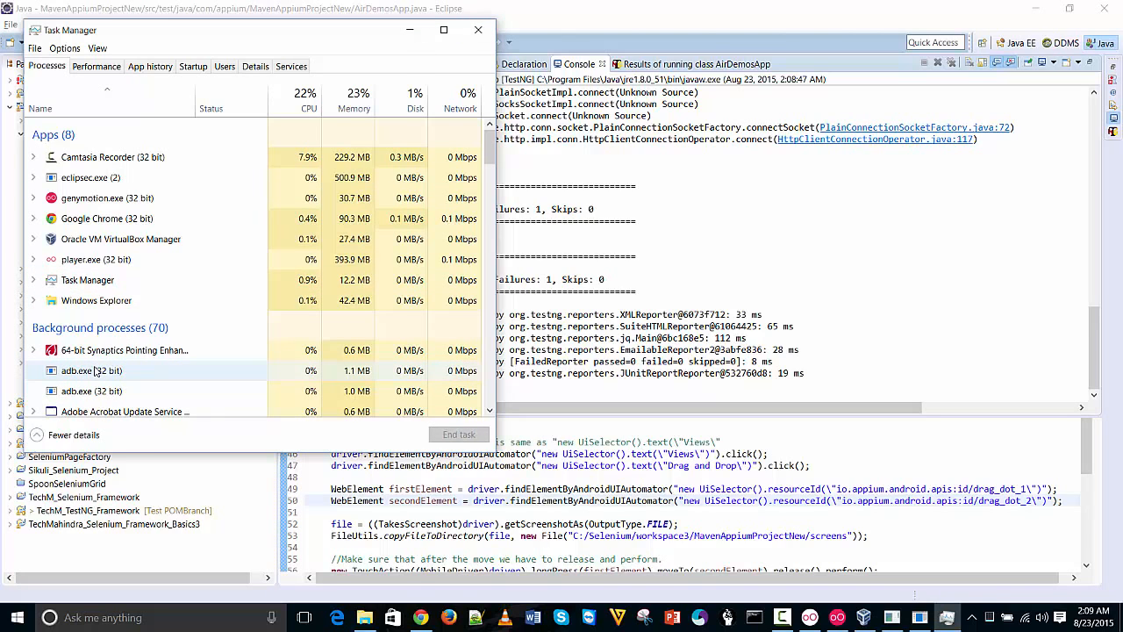
right_click(195, 371)
click(211, 379)
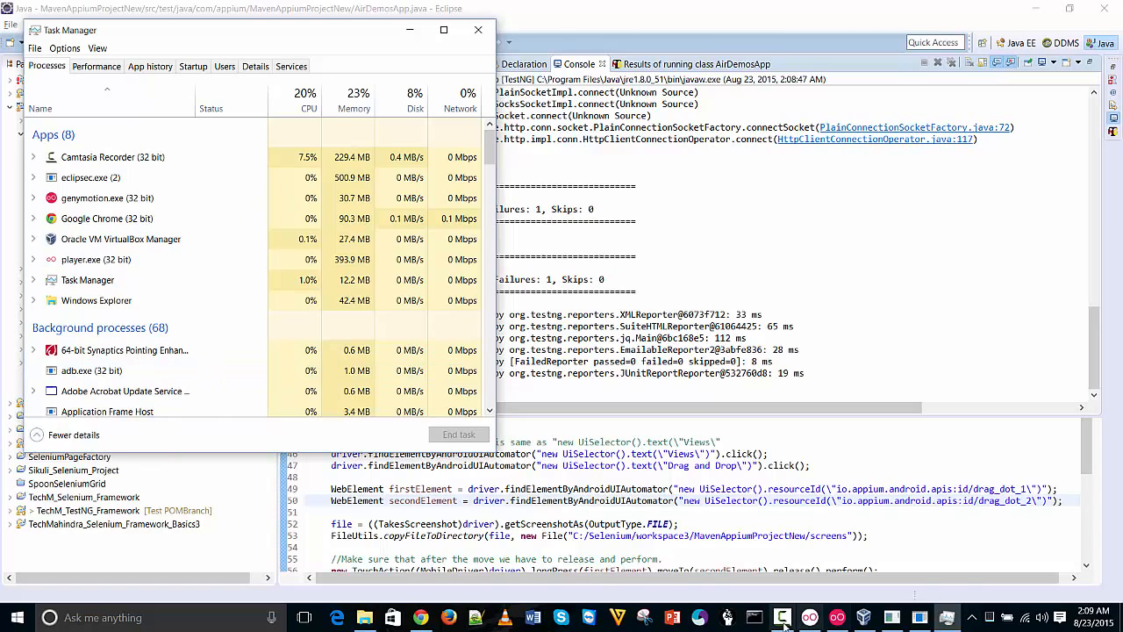
Keep ending the respawning adb.exe processes
mouse_move(895, 620)
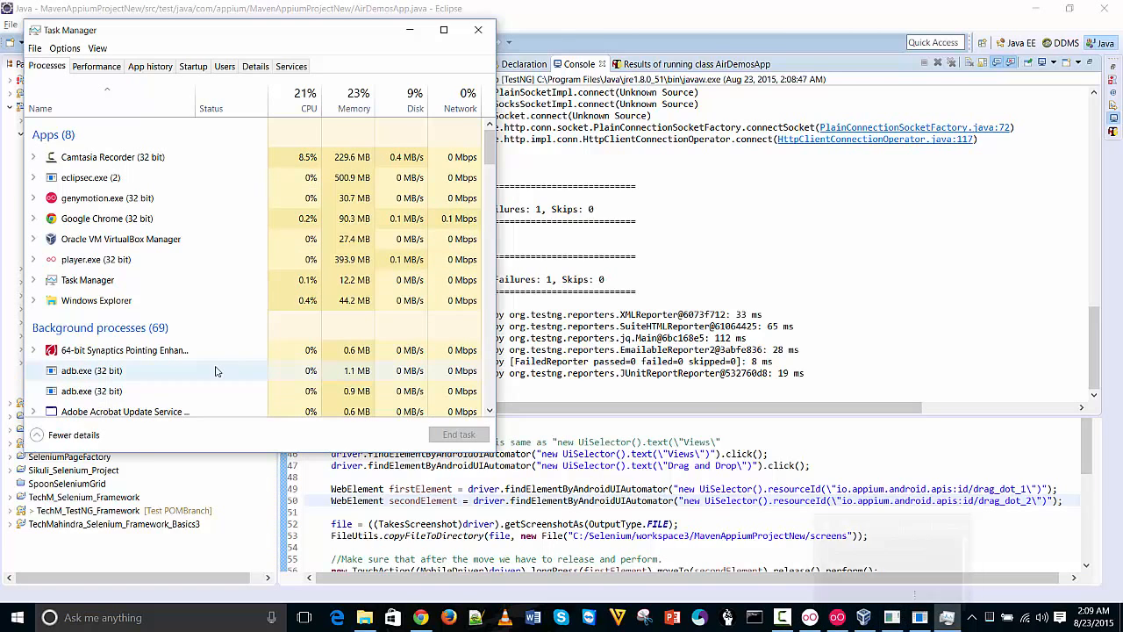
right_click(158, 375)
click(178, 385)
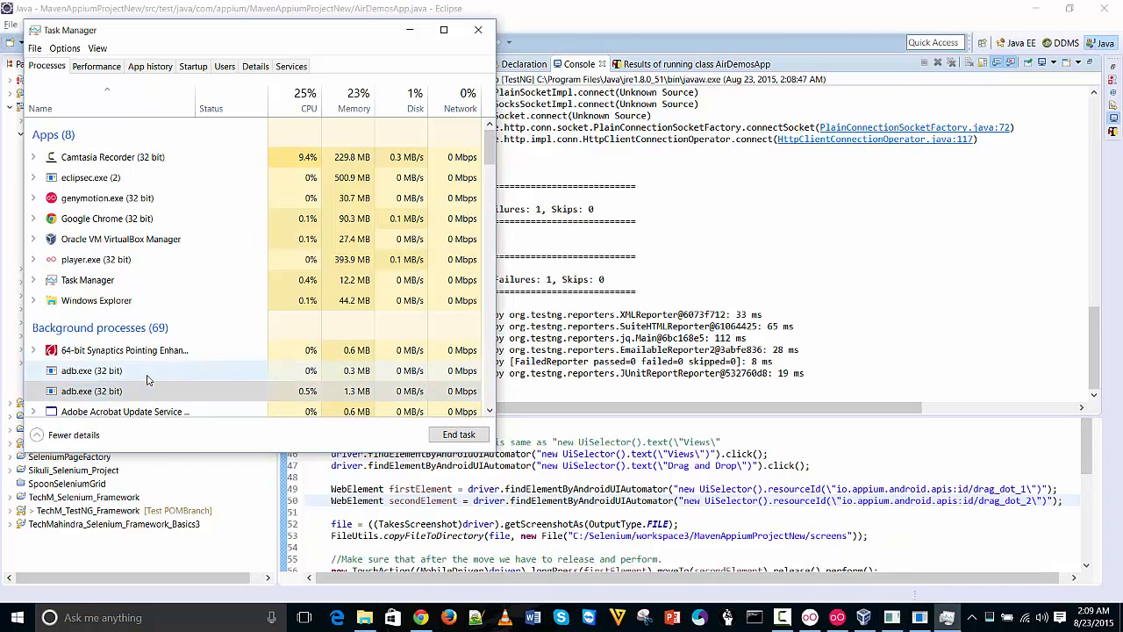
right_click(147, 378)
click(162, 384)
right_click(138, 377)
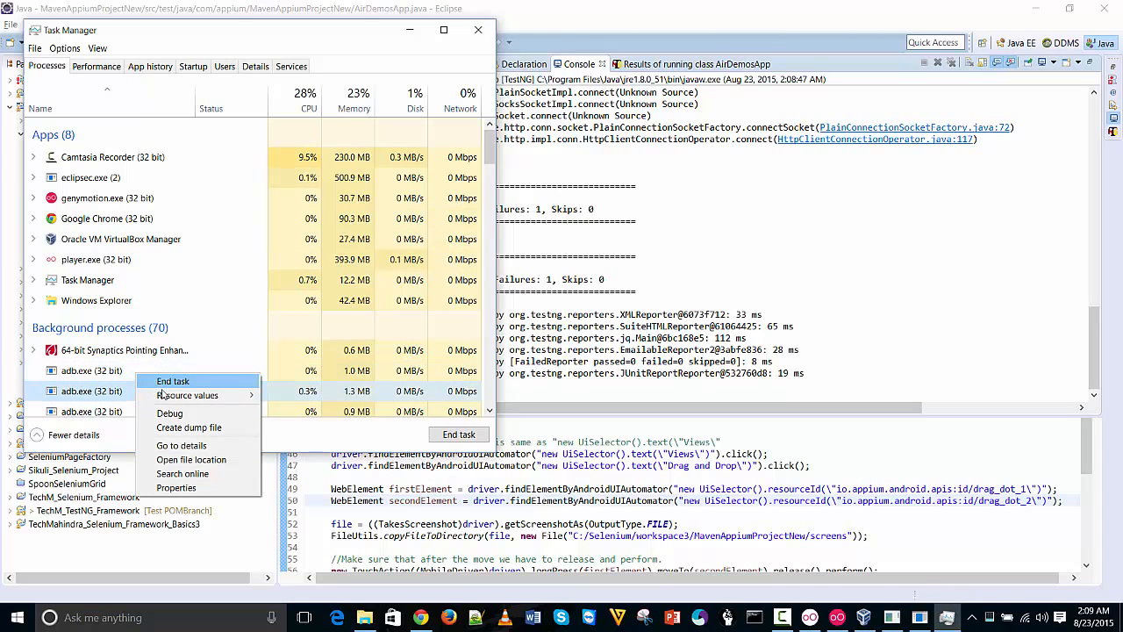
mouse_move(168, 399)
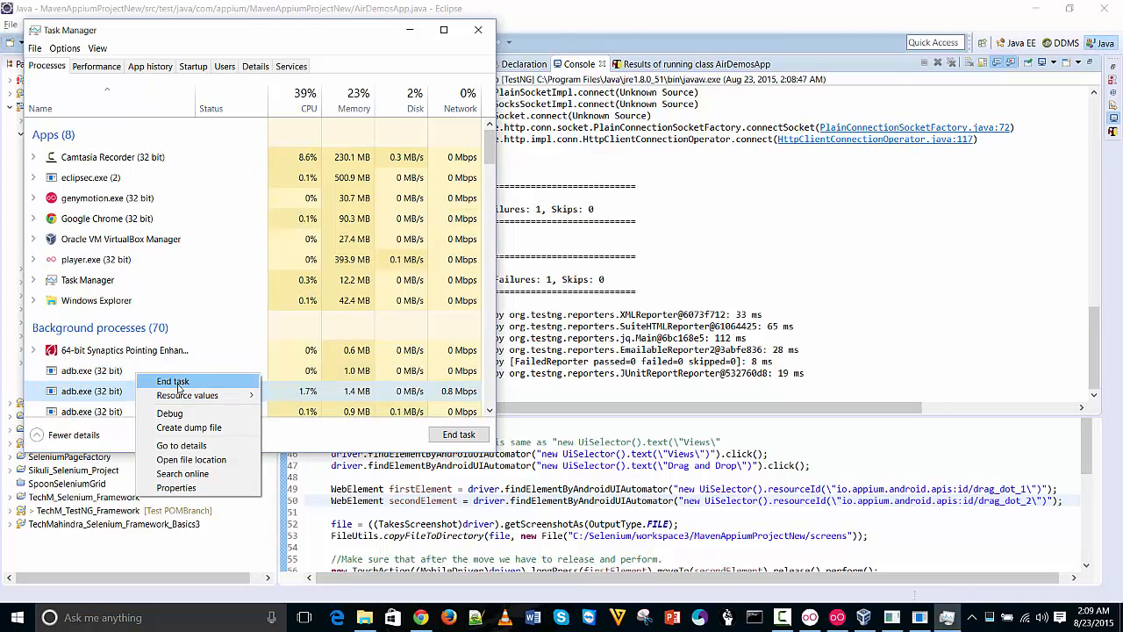
click(144, 379)
right_click(143, 376)
click(158, 379)
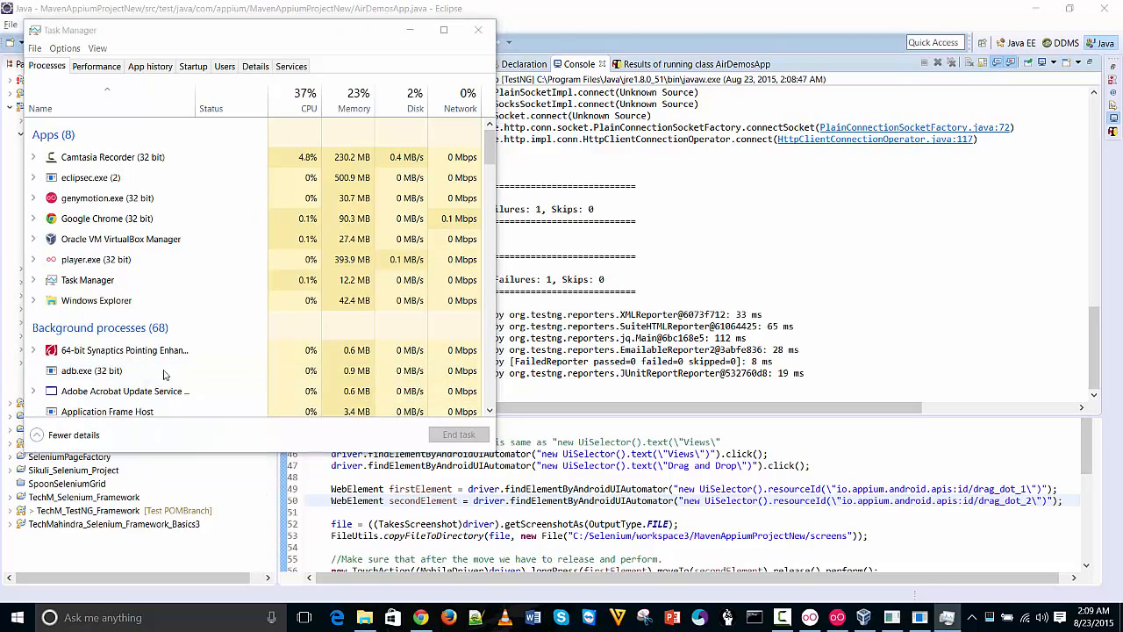
Dismiss the termination error, end the second adb.exe, decline ending Console Window Host, and close Task Manager
click(656, 313)
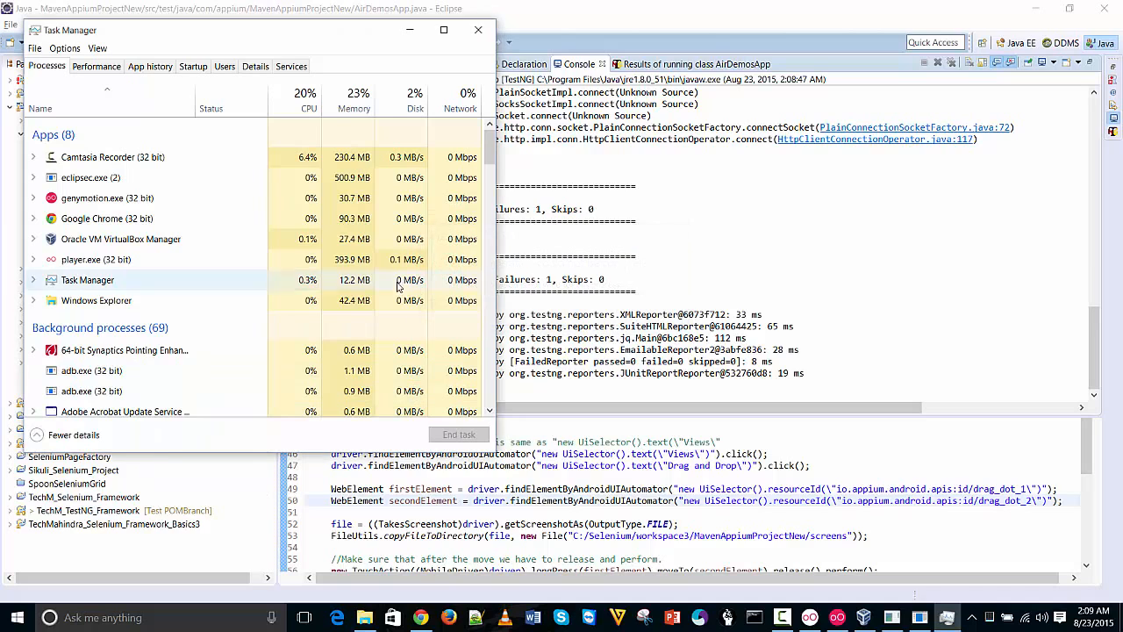
right_click(103, 394)
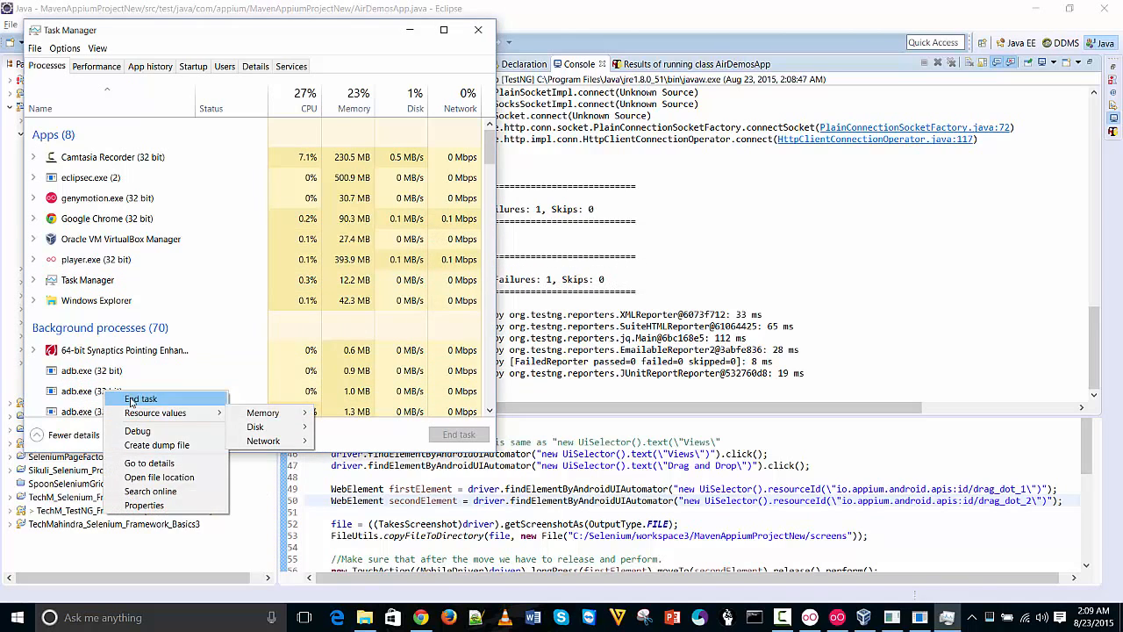
click(141, 399)
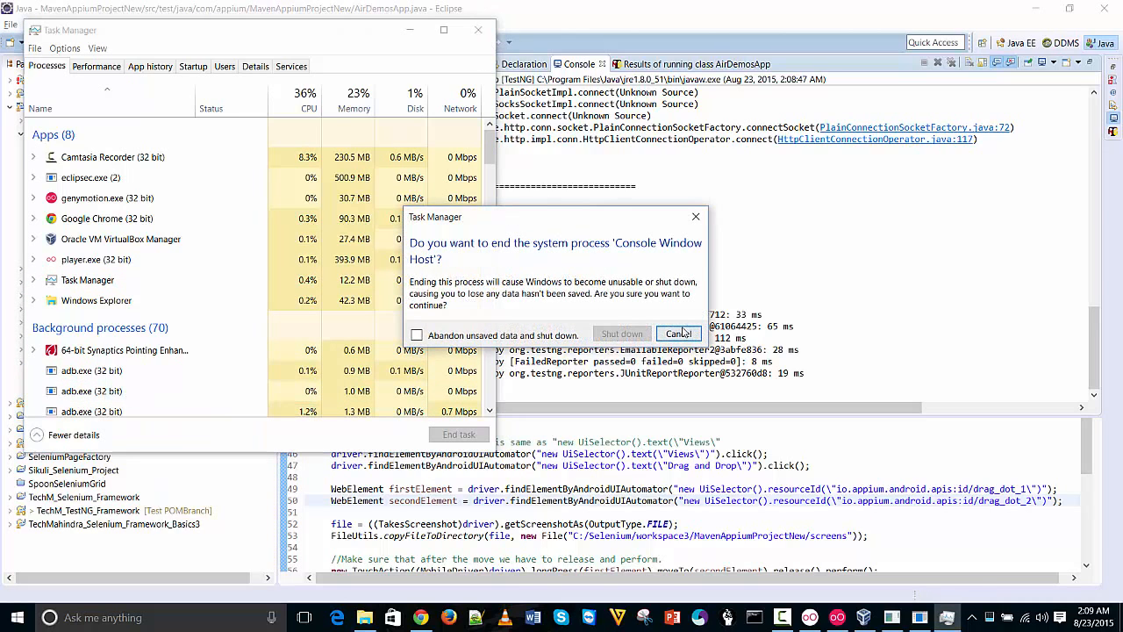
click(680, 334)
click(477, 31)
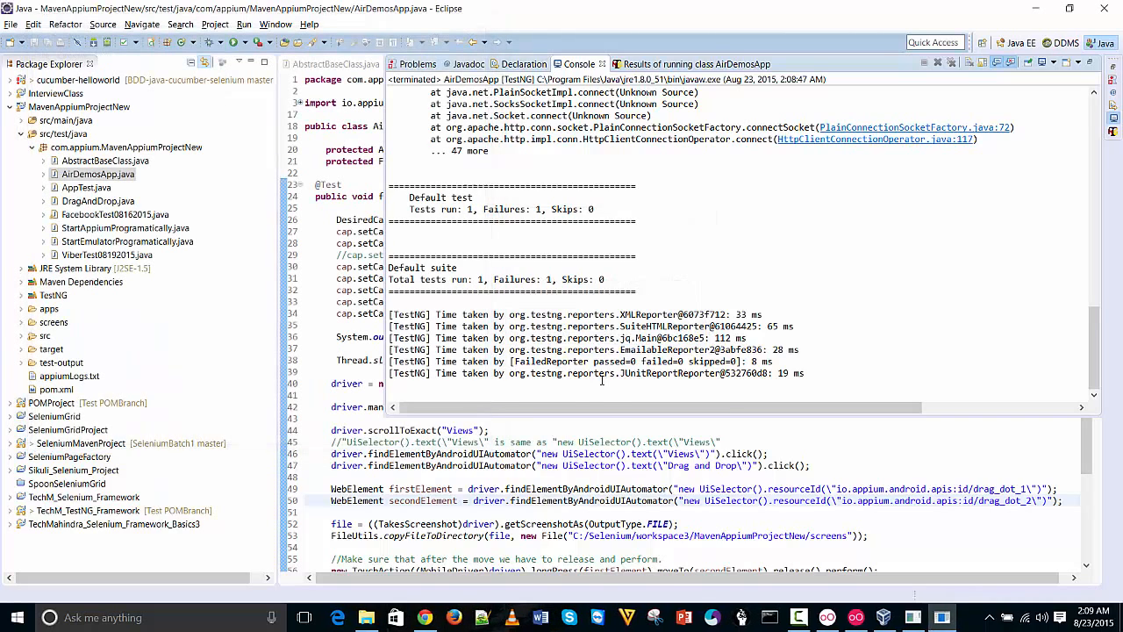
Rerun AirDemosApp via Run As > 2 TestNG Test and bring the Galaxy S5 emulator forward
click(538, 489)
right_click(575, 254)
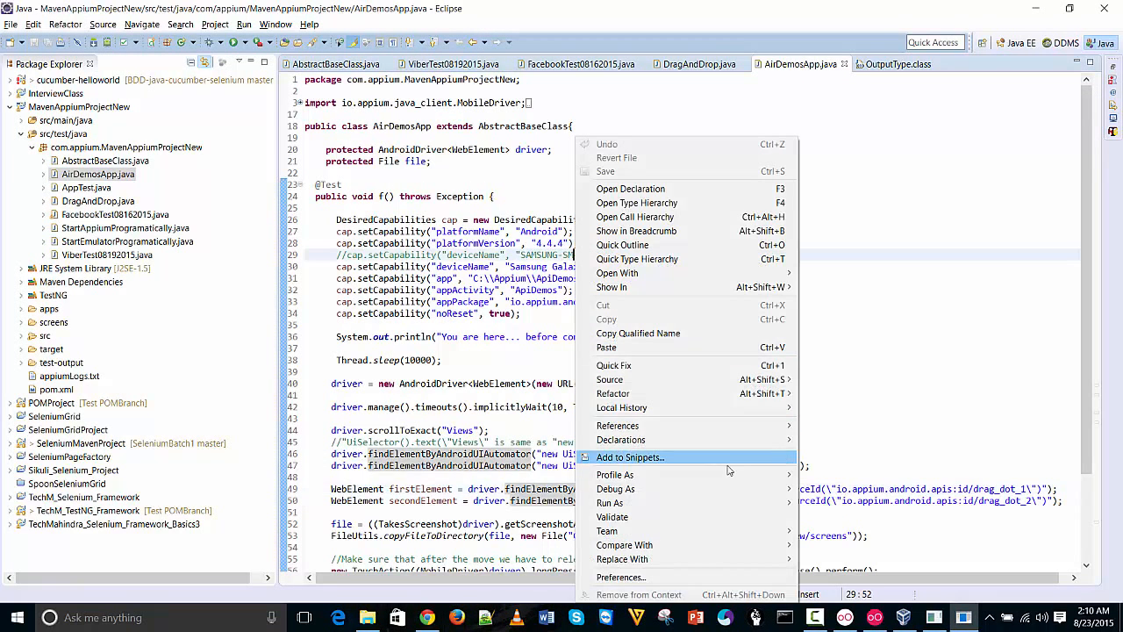
mouse_move(715, 502)
click(878, 517)
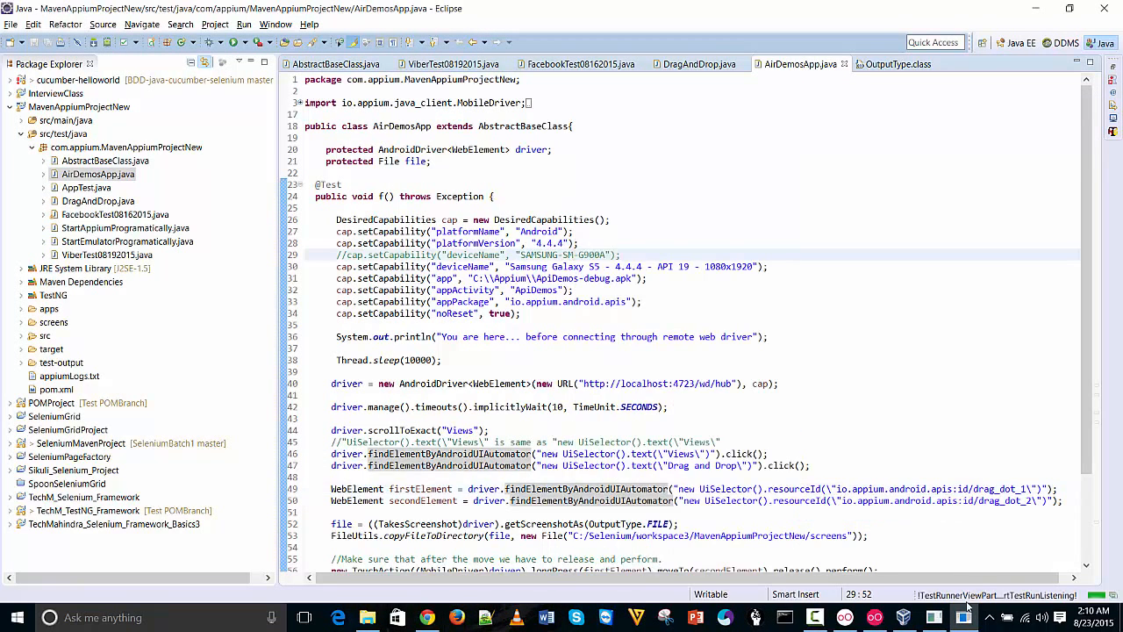
mouse_move(859, 608)
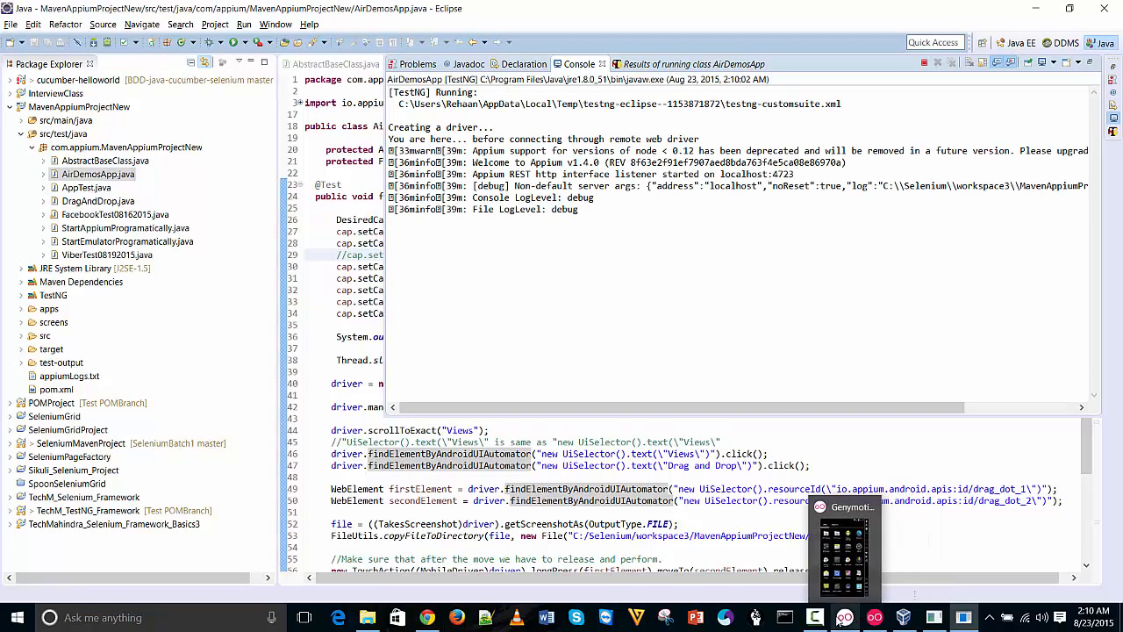
click(843, 563)
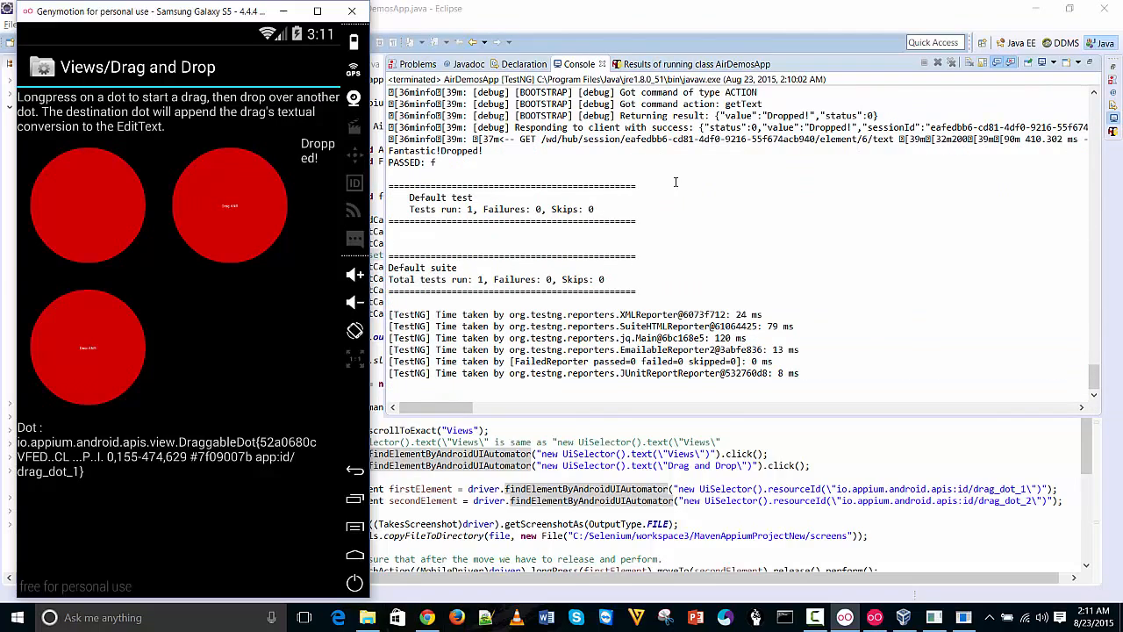
click(495, 154)
drag(483, 151, 440, 151)
key(alt+Tab)
click(663, 569)
scroll(1088, 432, down, 3)
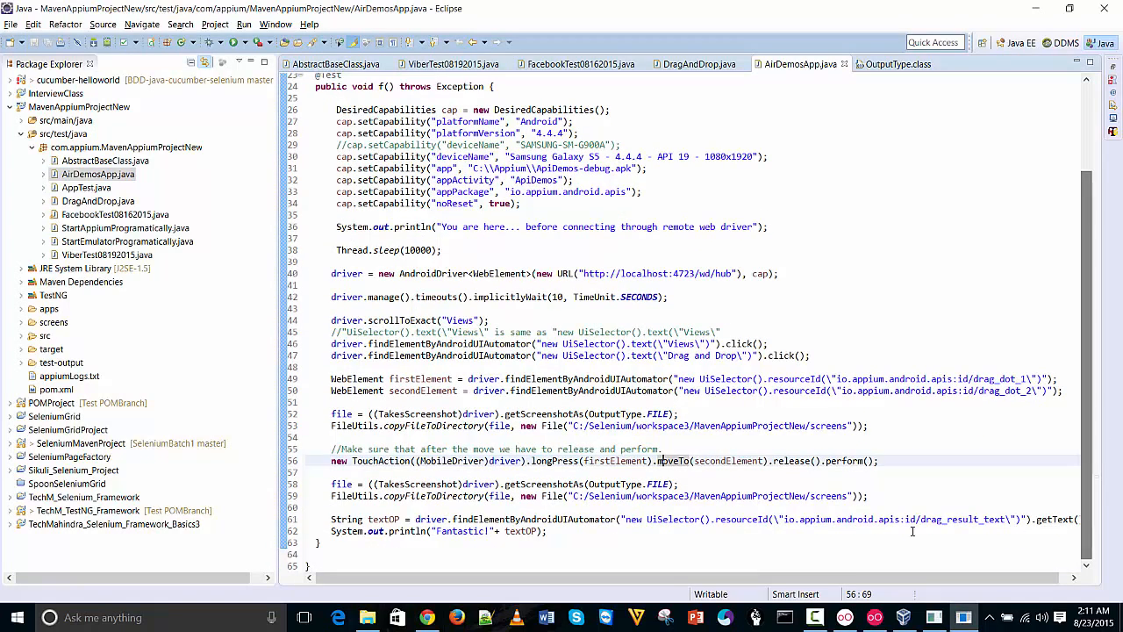
drag(547, 531, 332, 531)
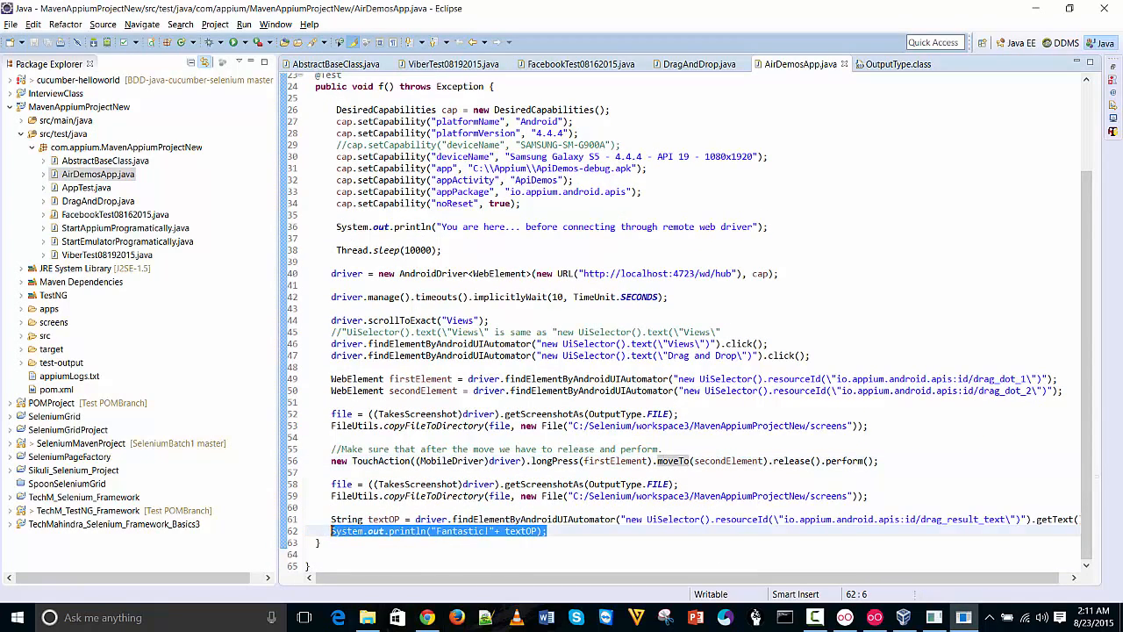
click(666, 399)
key(alt+Tab)
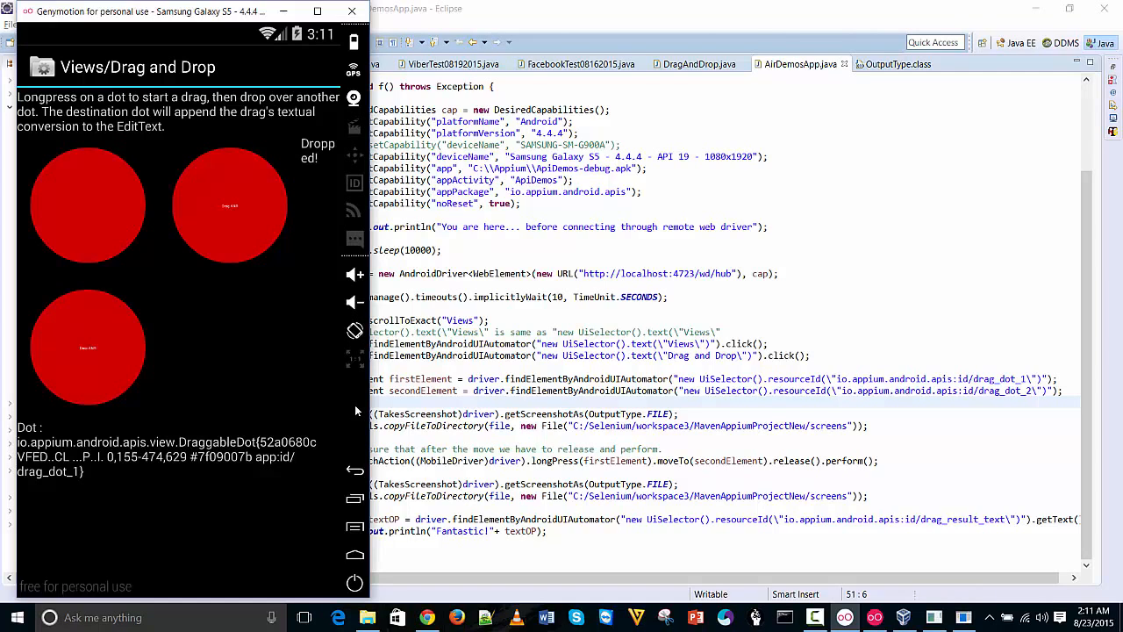
click(815, 617)
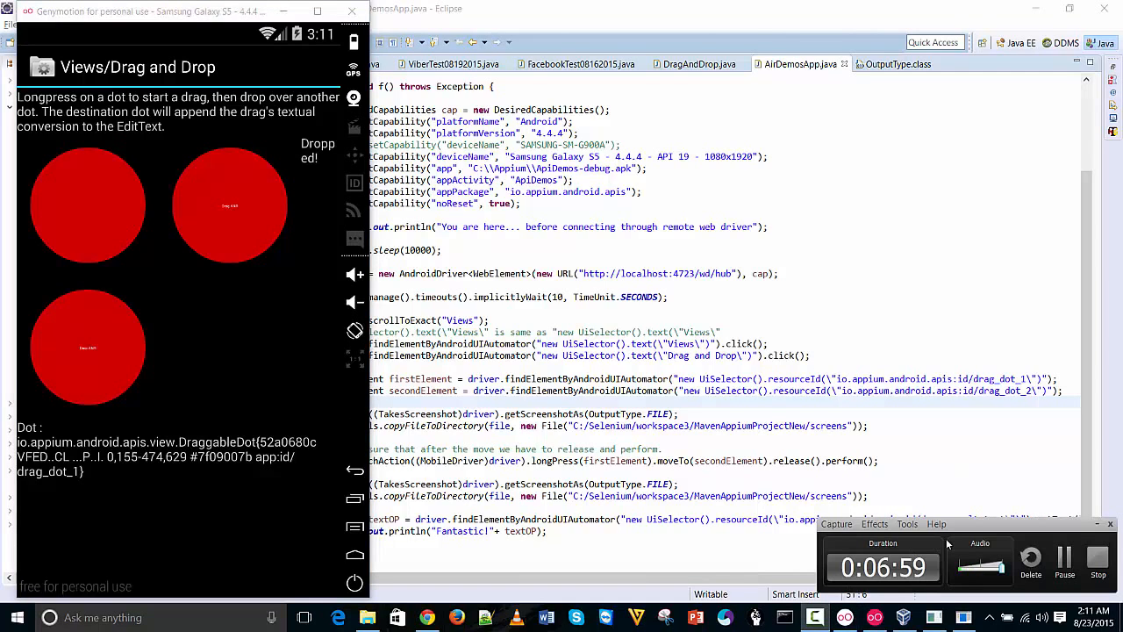